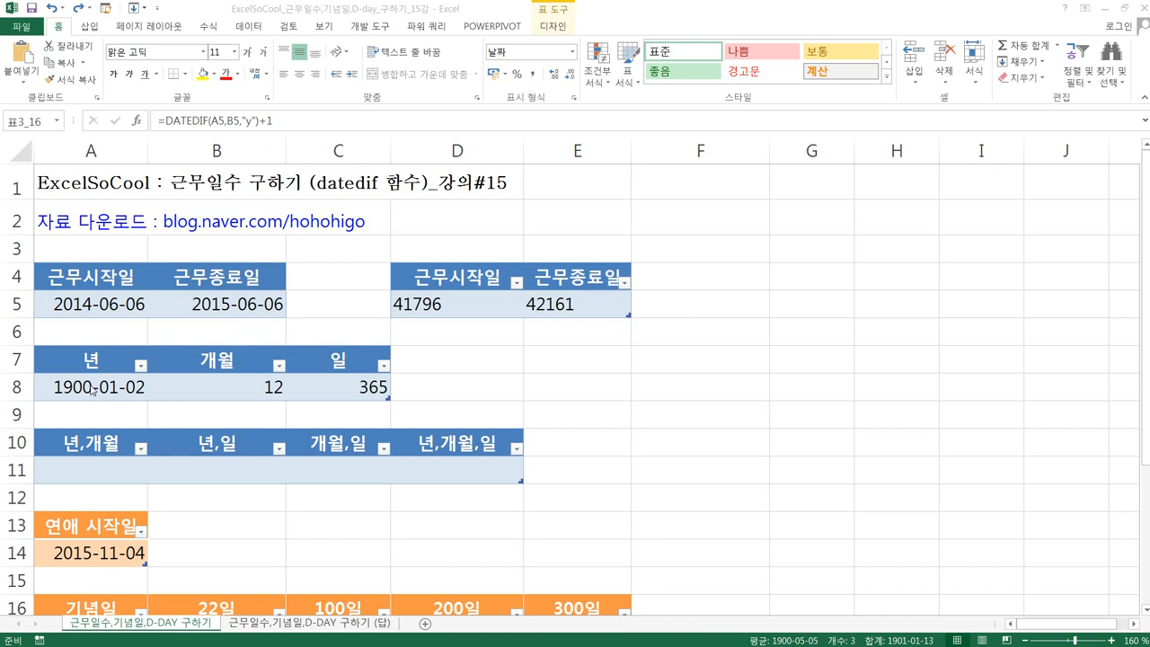
Clear the results in A8:C8 and the serial numbers in D5:E5
key(ctrl+shift+Right)
key(Delete)
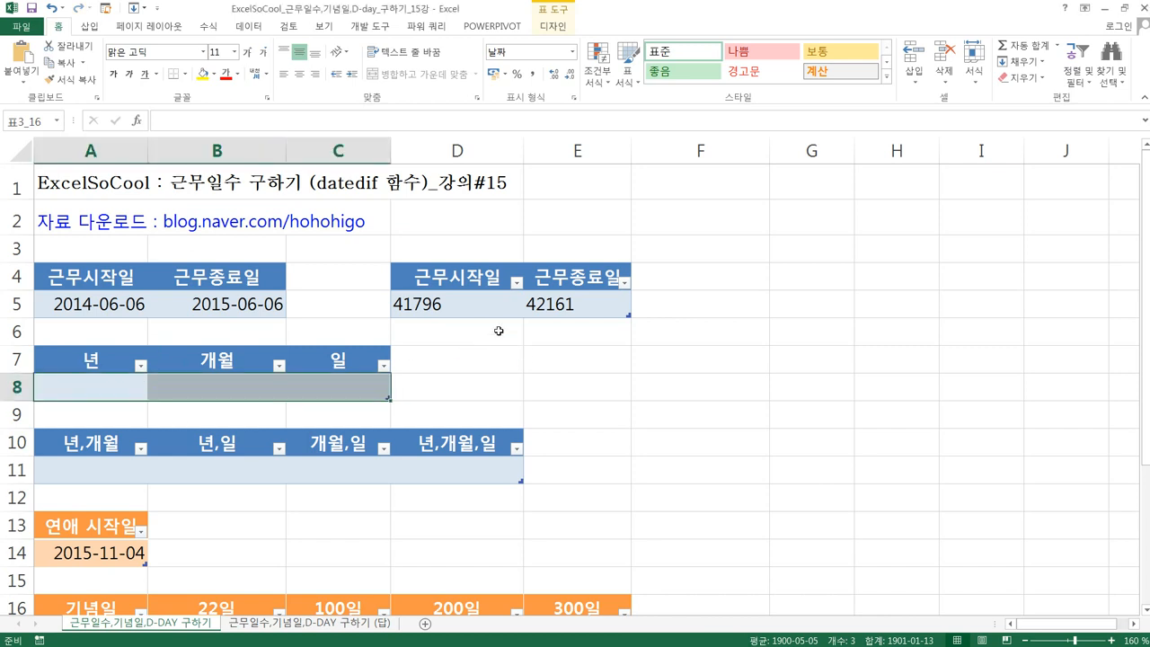
drag(488, 298, 543, 304)
key(Delete)
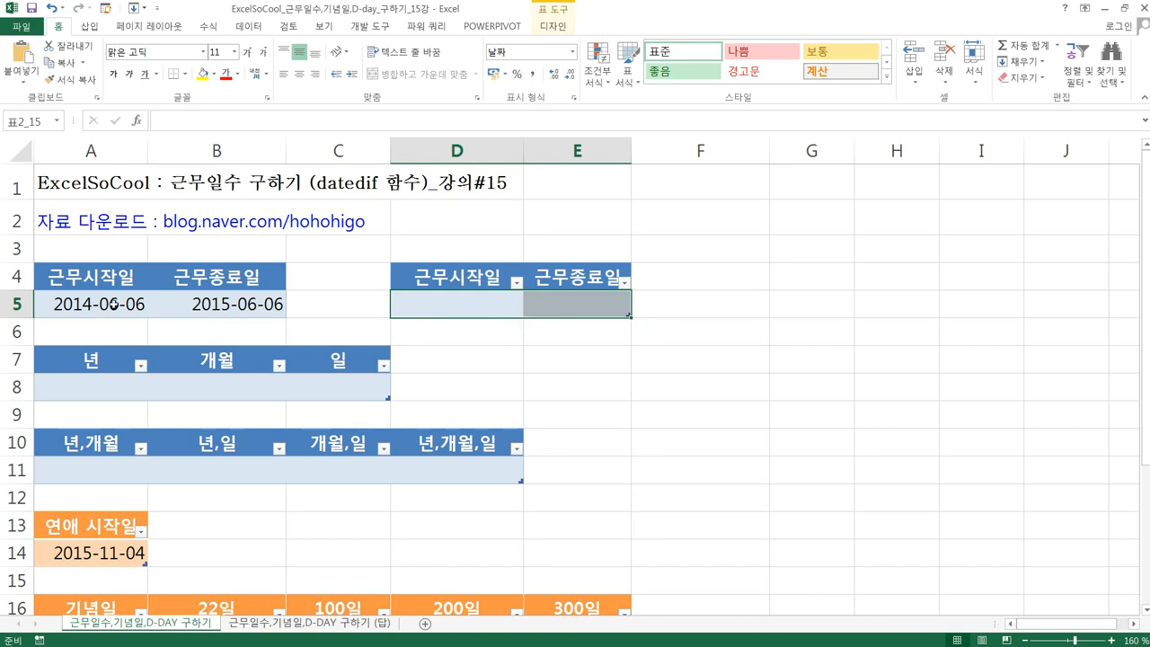
Change the number format of the start and end dates in A5:B5 to General (일반) and inspect both cells
click(112, 303)
click(189, 303)
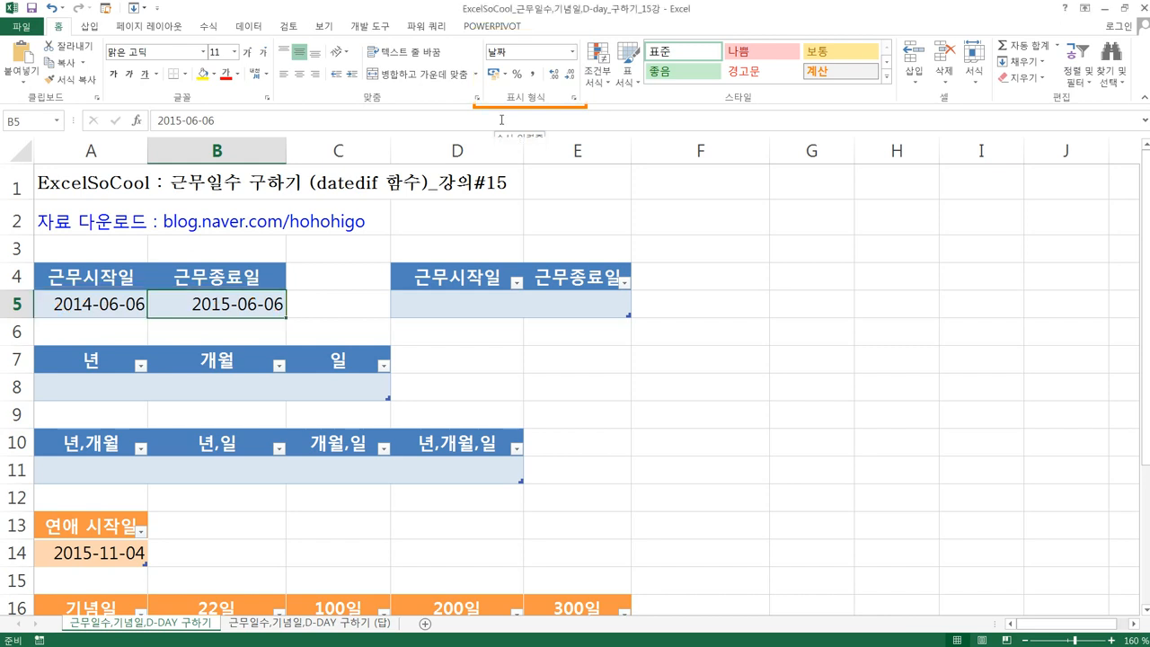
click(143, 303)
drag(153, 304, 224, 304)
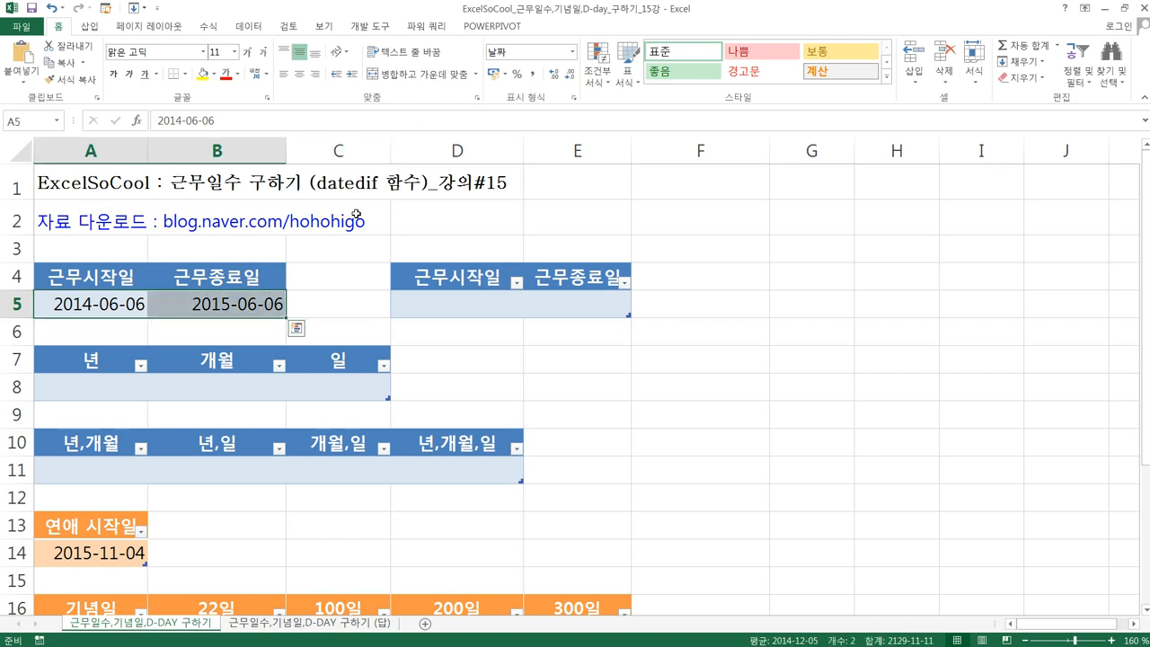
click(573, 52)
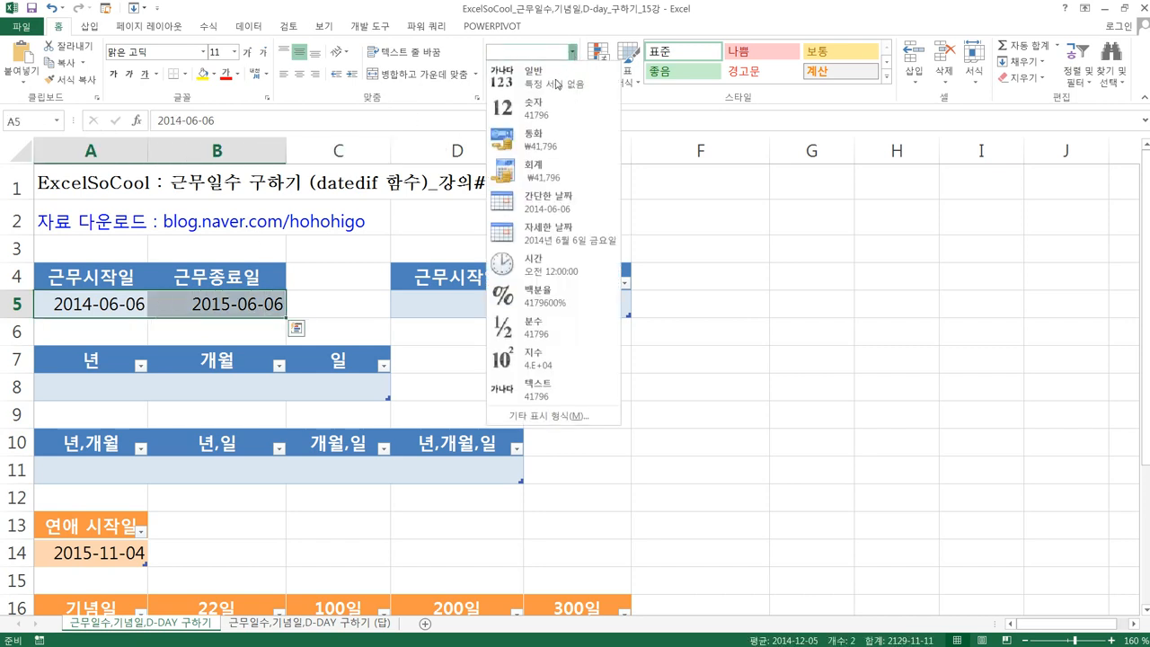
click(557, 79)
click(108, 306)
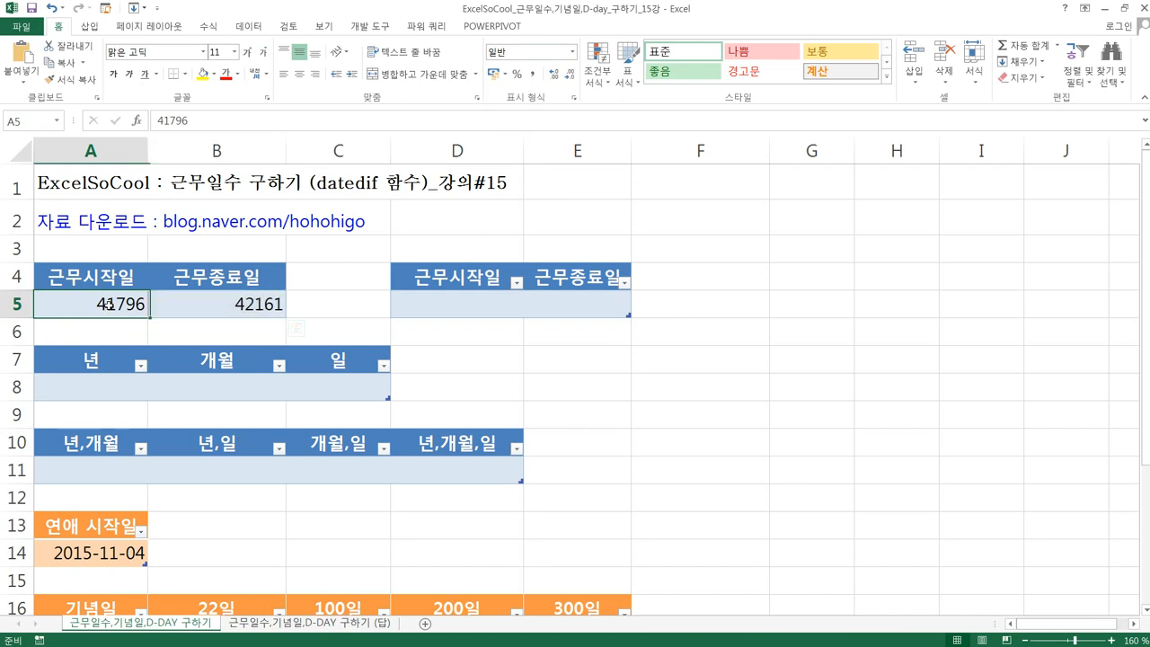
click(193, 307)
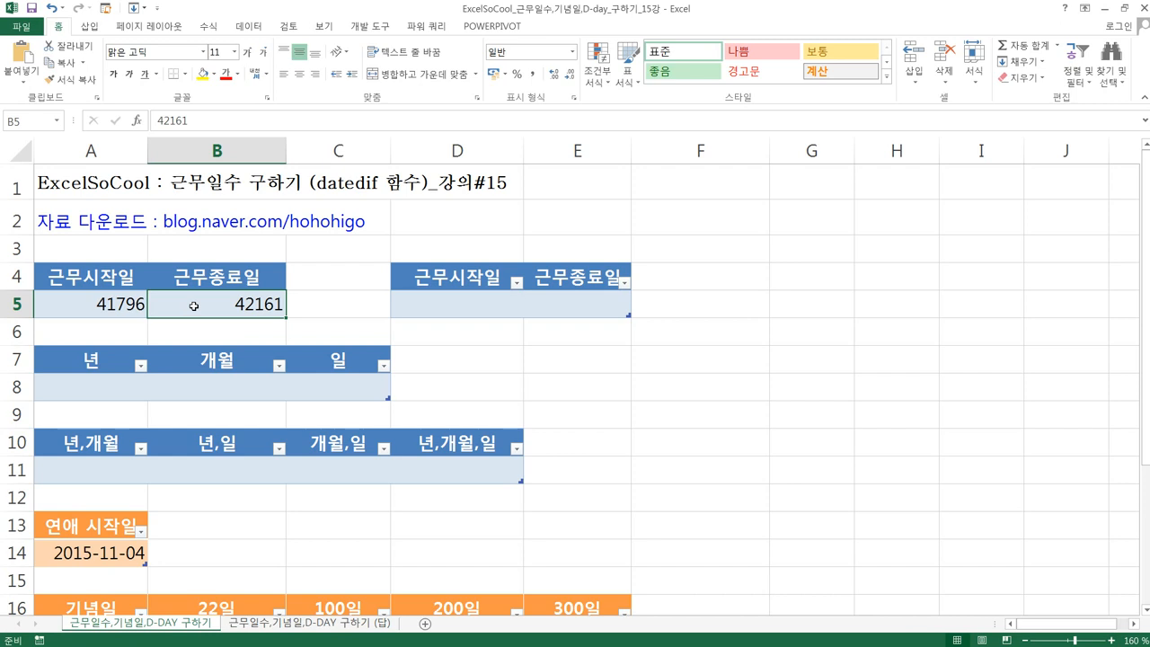
Set cells A5:B5 back to the date format
click(86, 316)
key(shift+Right)
key(ctrl+shift+3)
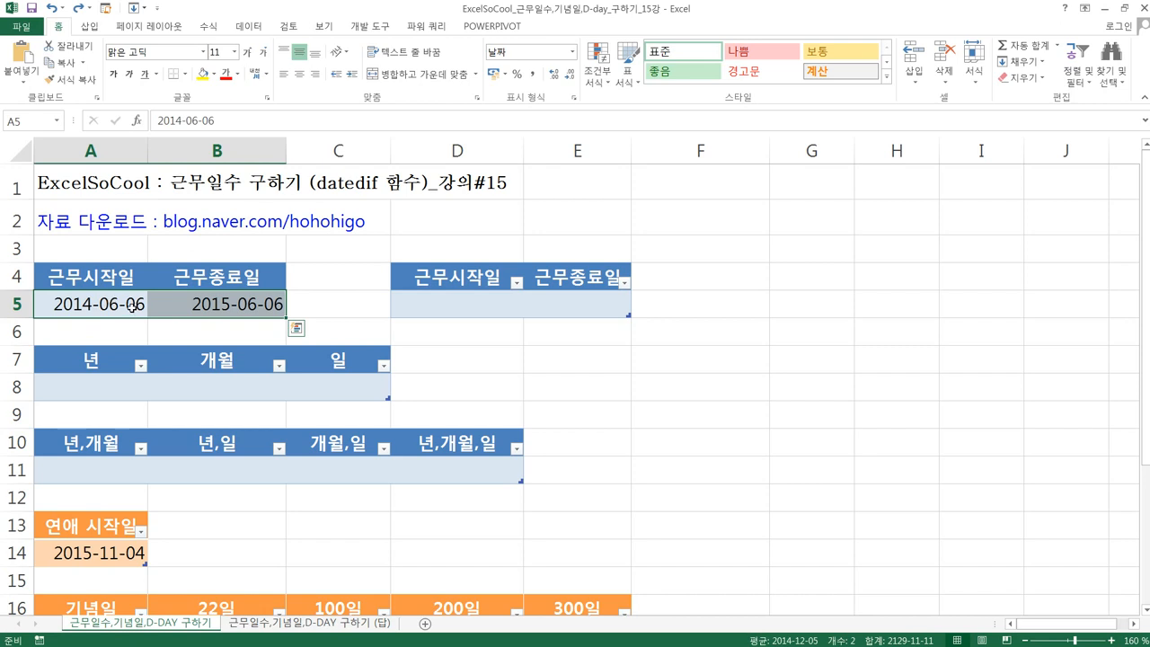
Enter the formula =TEXT(A5,"0") in D5 to convert the work start date to its serial number
click(416, 307)
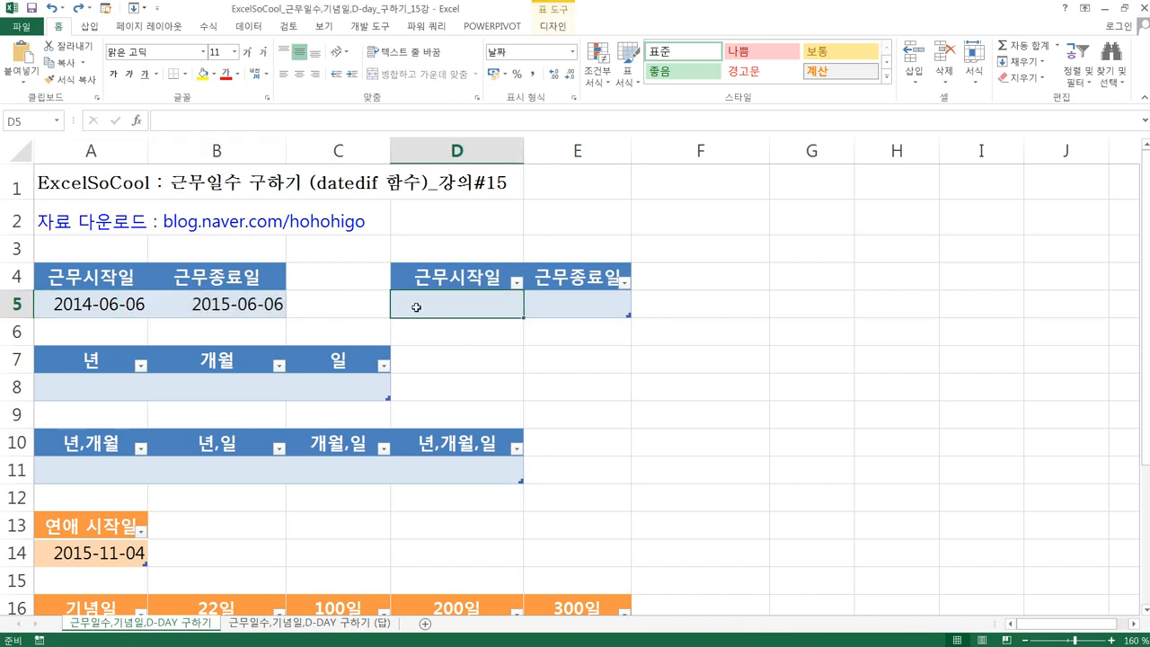
text(=t)
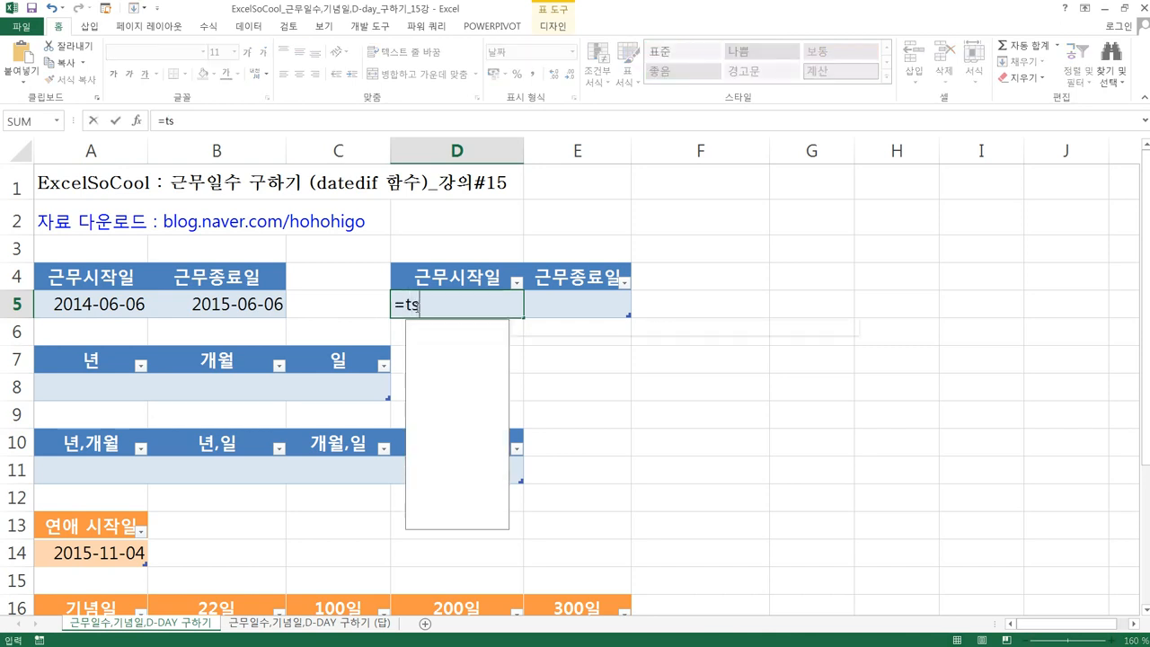
text(ex)
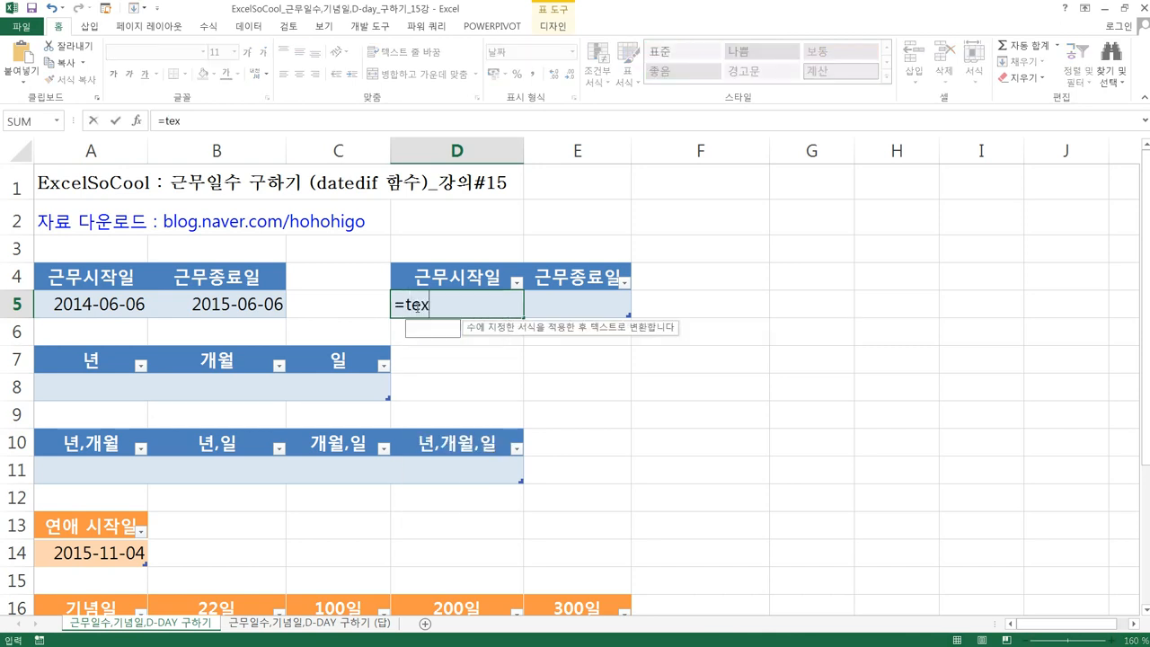
key(Tab)
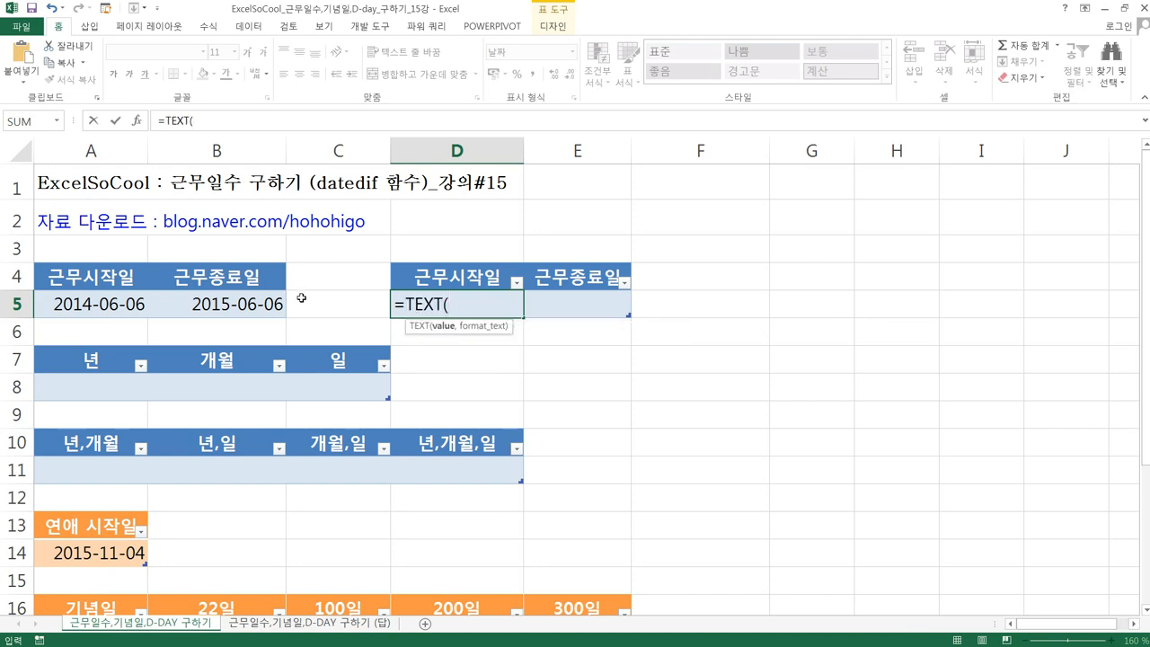
click(105, 302)
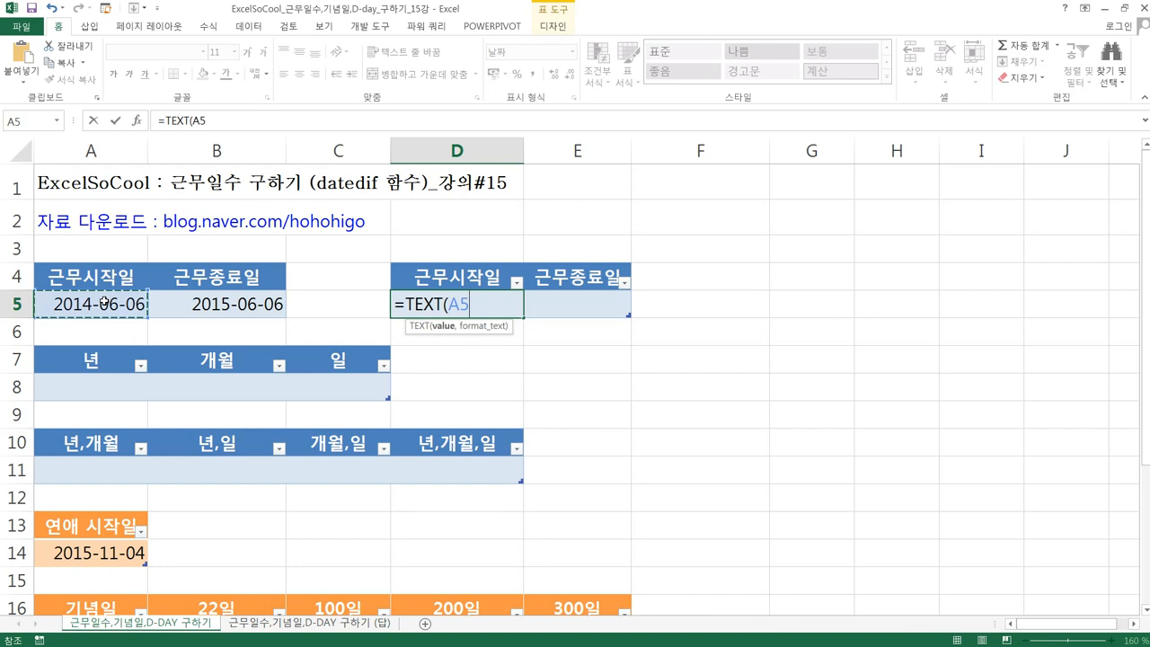
text(,")
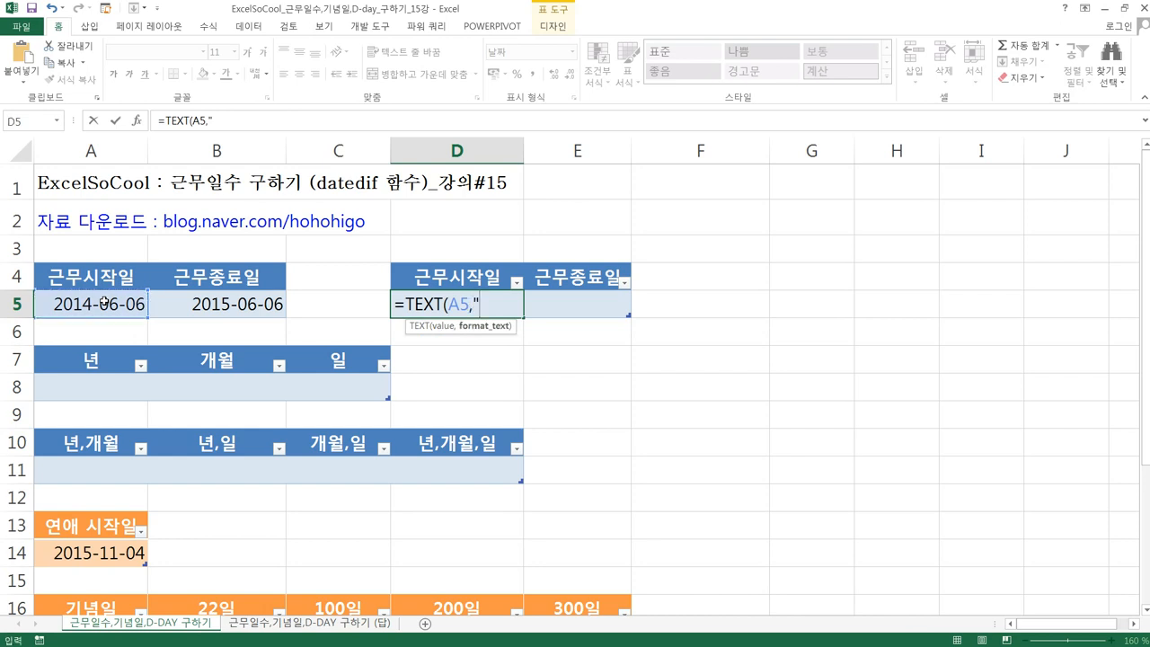
text(0"))
key(ctrl+Return)
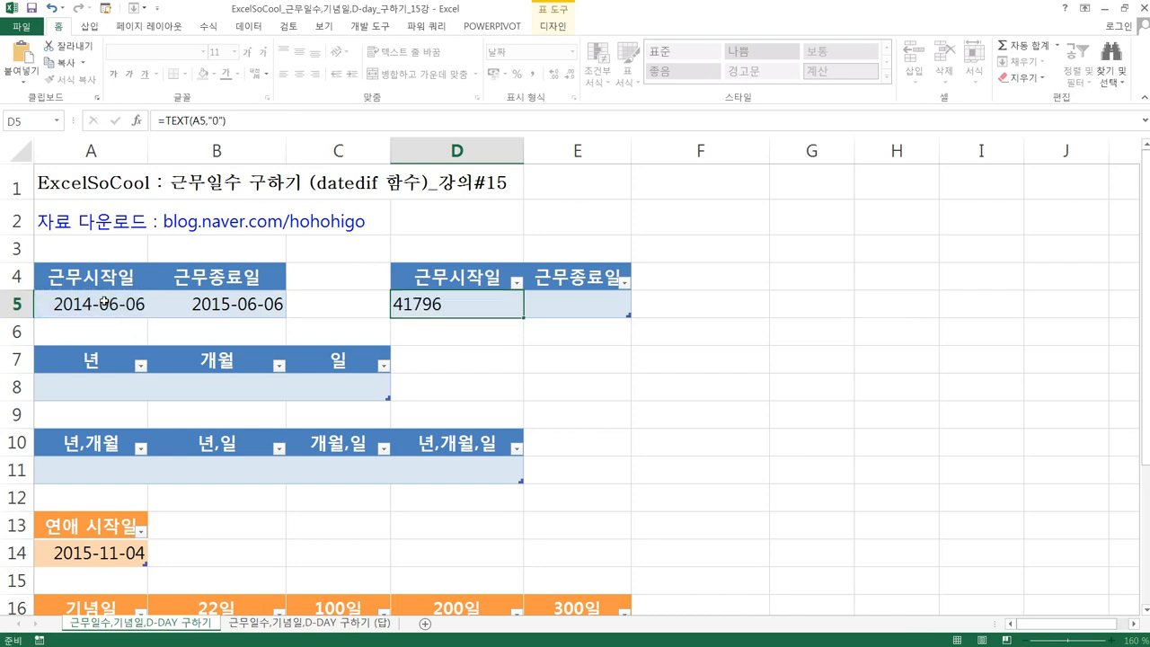
Fill the TEXT formula from D5 across to E5 for the work end date
key(Down)
click(456, 311)
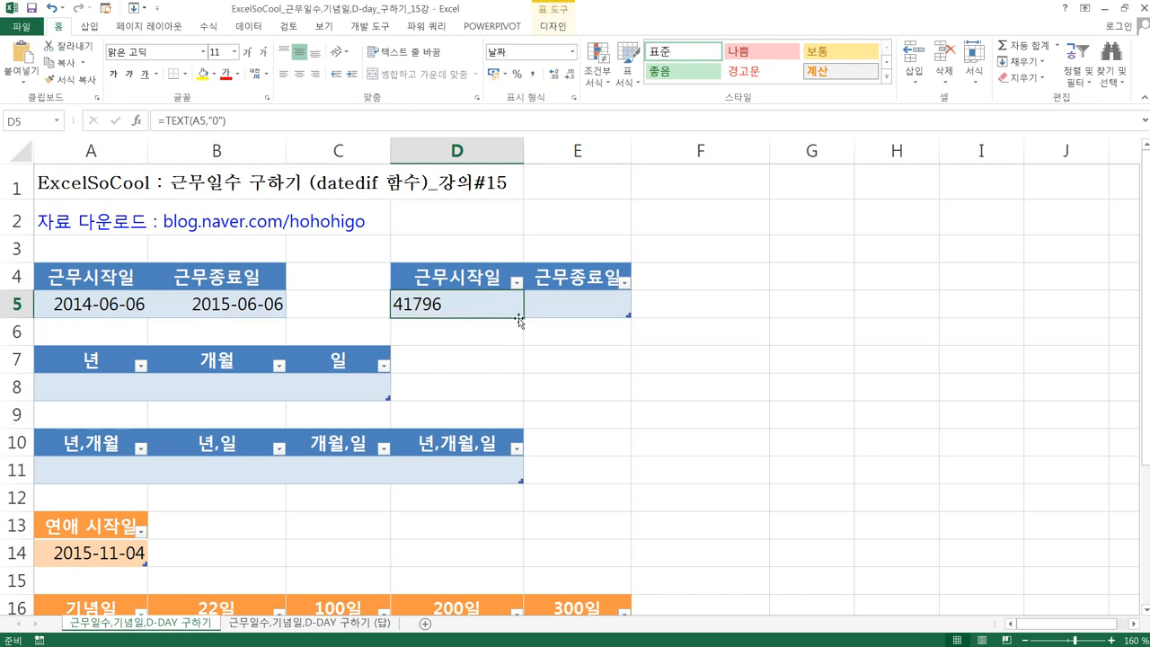
drag(524, 316, 629, 320)
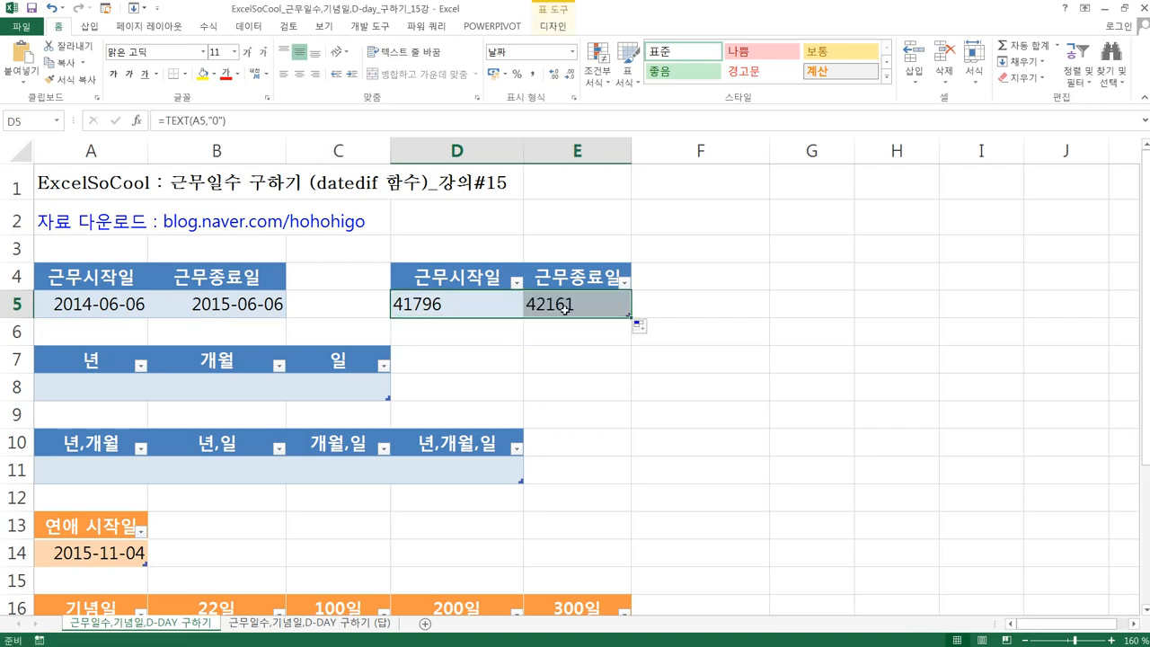
Compare the work start and end dates in A5:B5 with their serial numbers in D5:E5
click(183, 307)
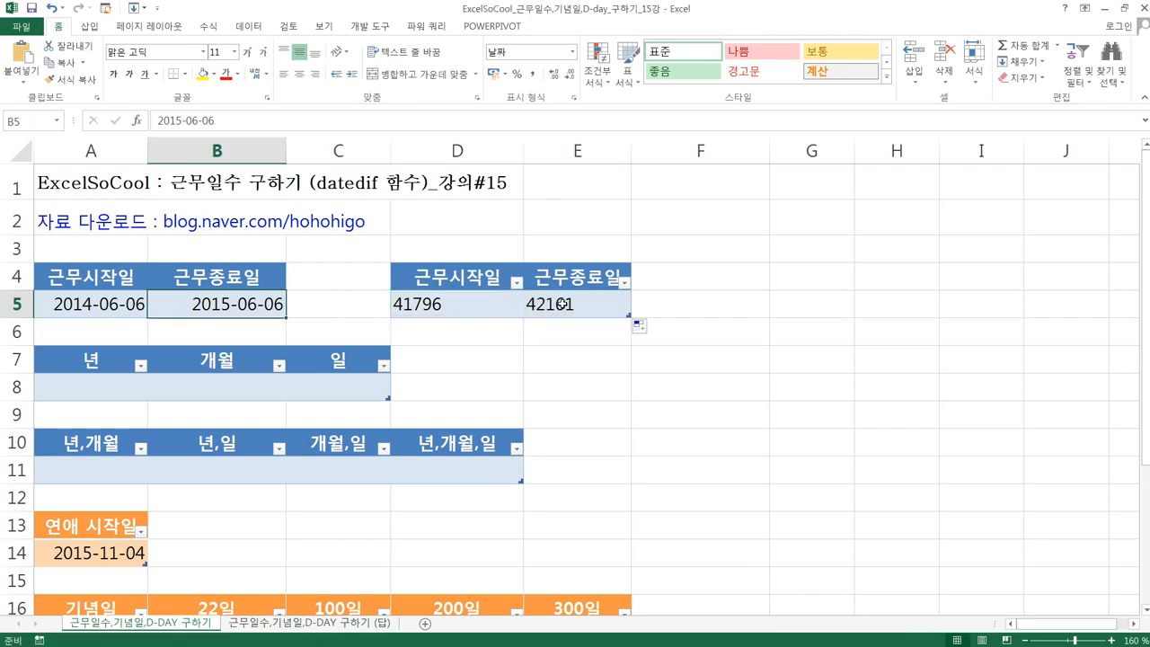
click(591, 306)
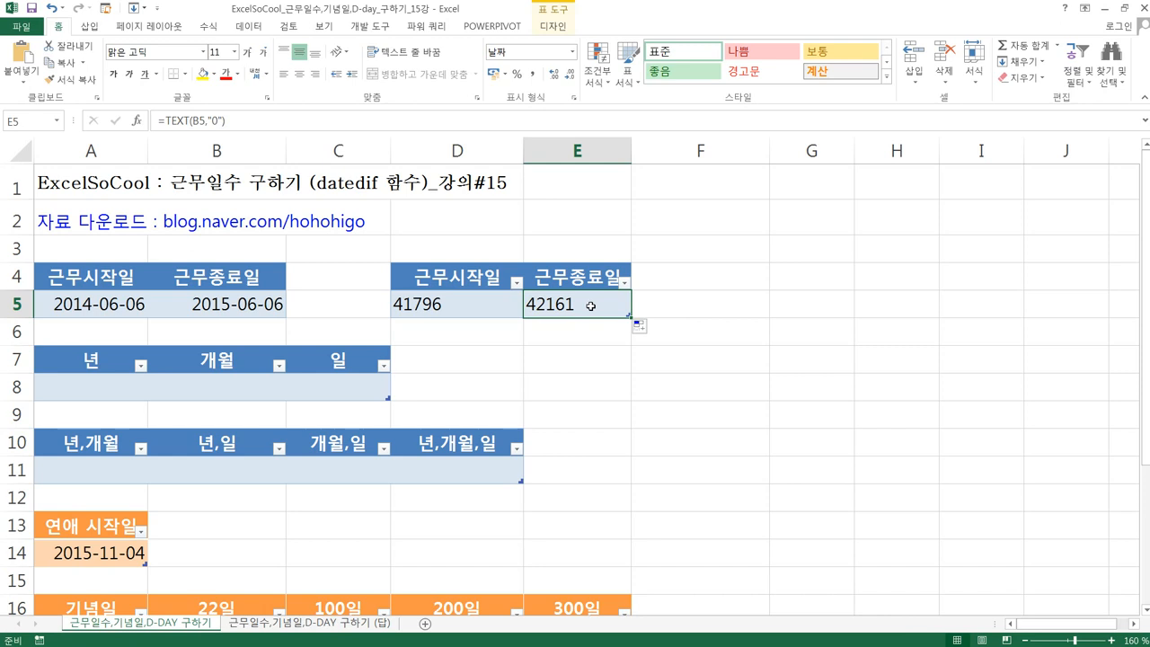
click(337, 394)
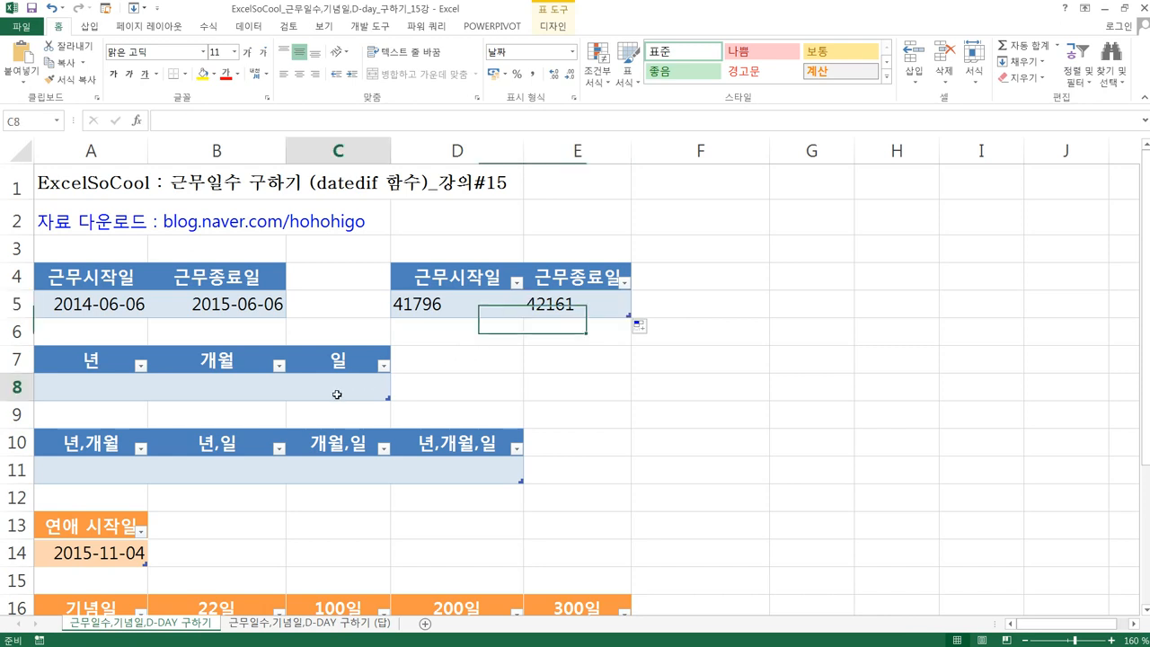
click(557, 304)
click(485, 306)
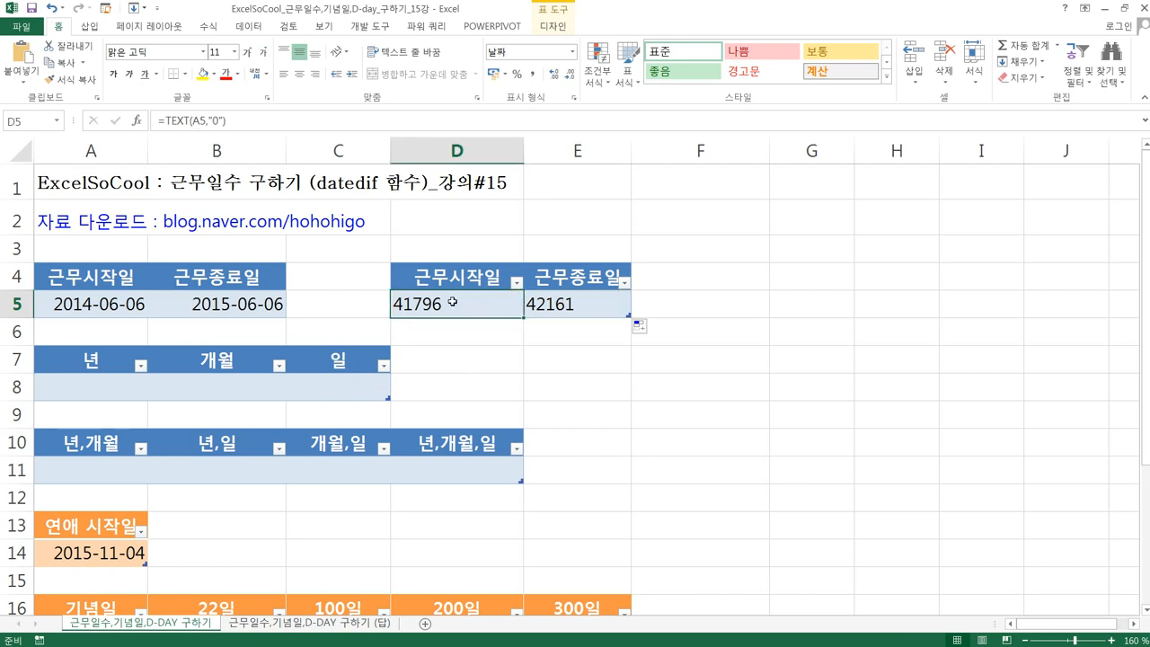
click(138, 299)
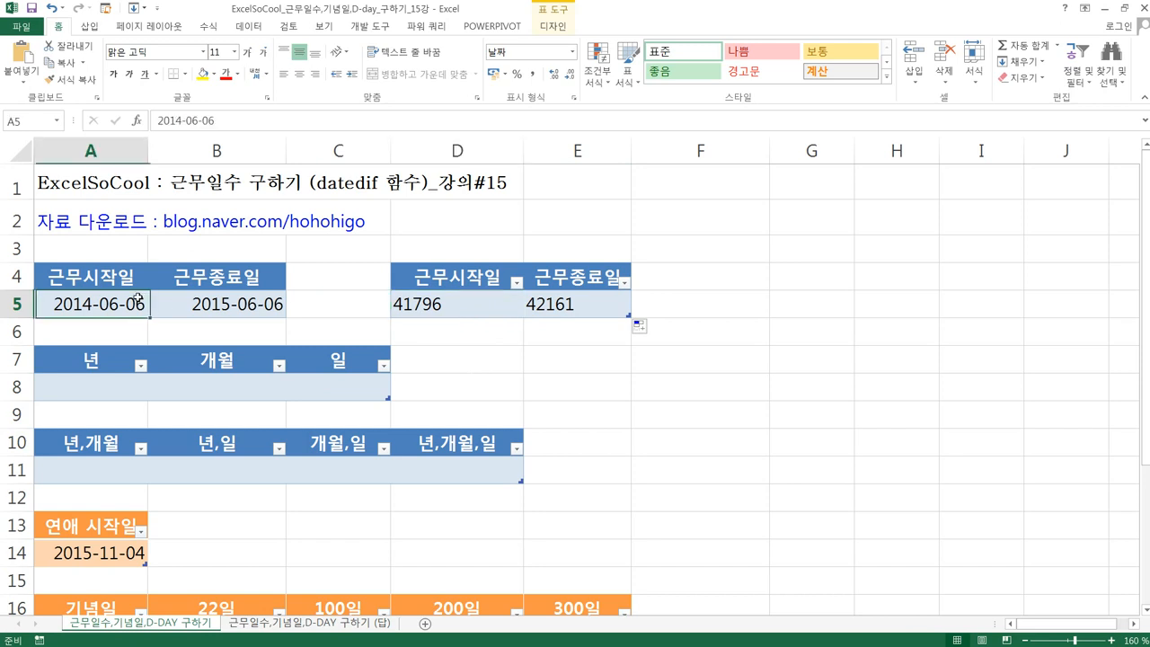
click(205, 303)
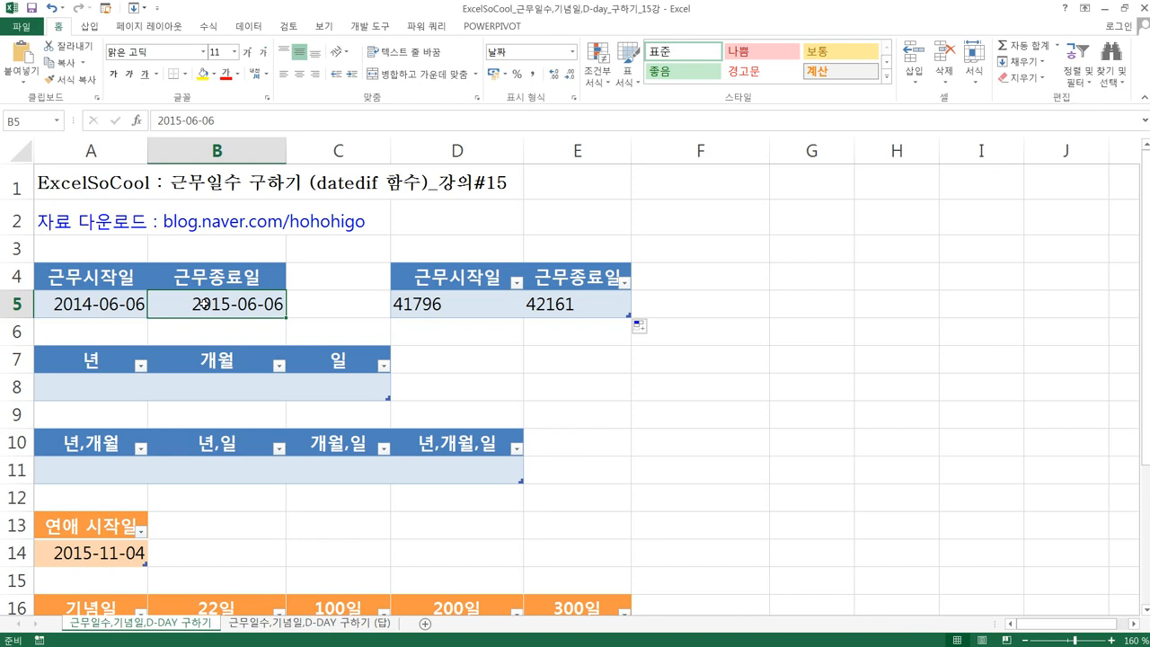
Enter the note B5+1 in cell B6, below the work end date
click(223, 328)
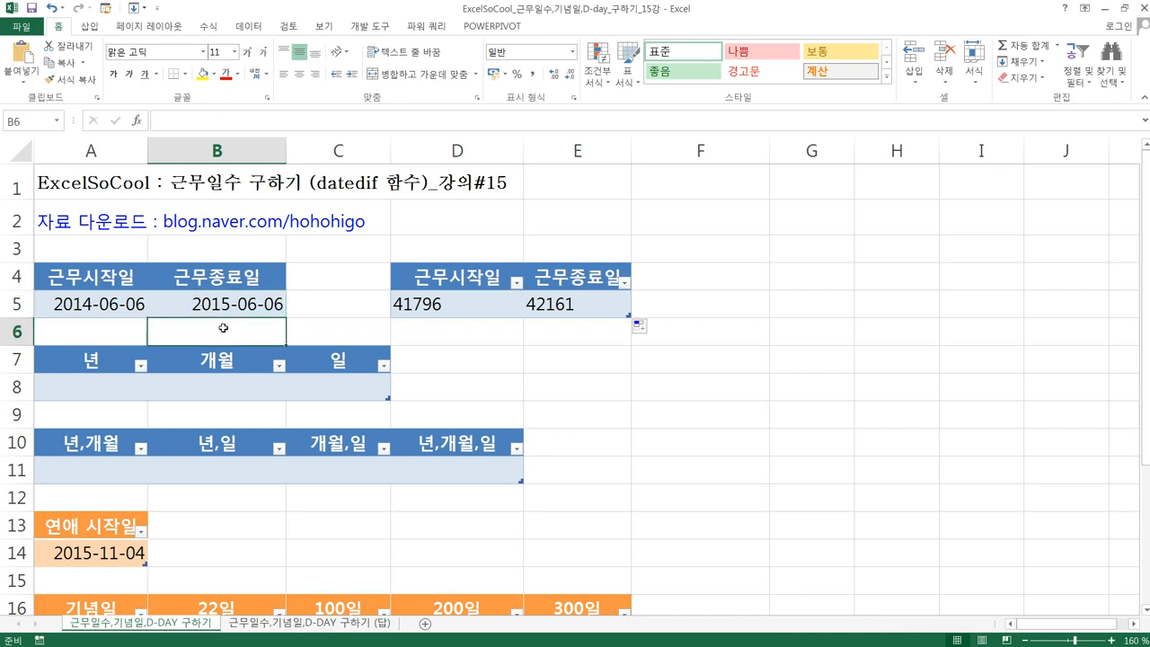
text(B%)
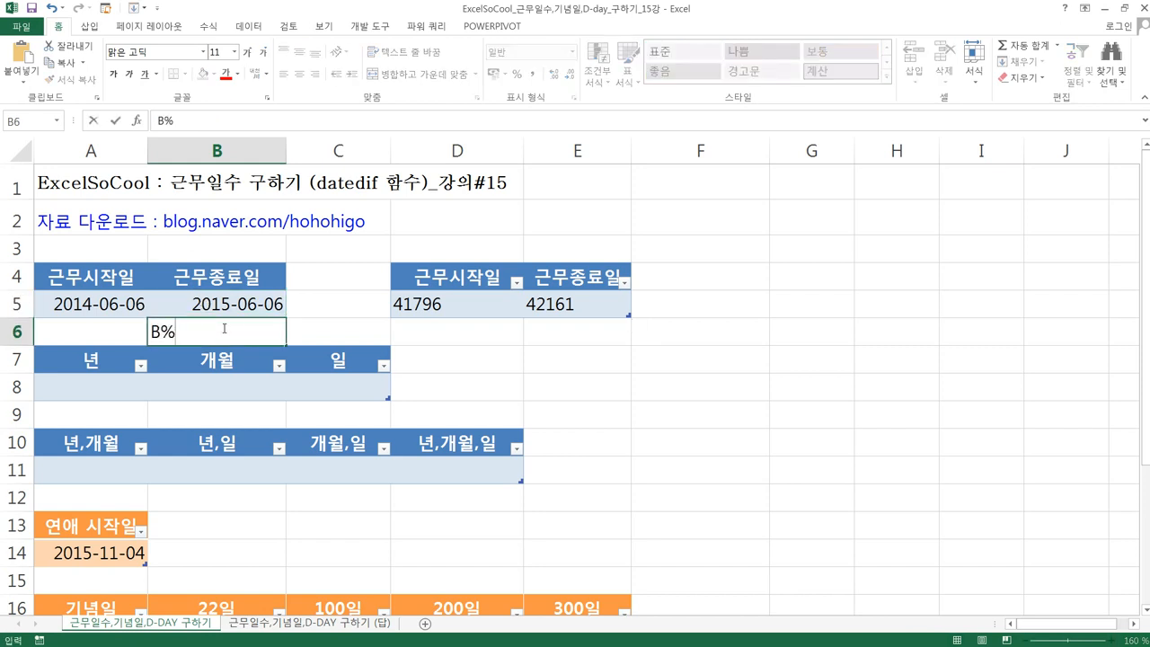
key(BackSpace)
text(5+1)
key(Return)
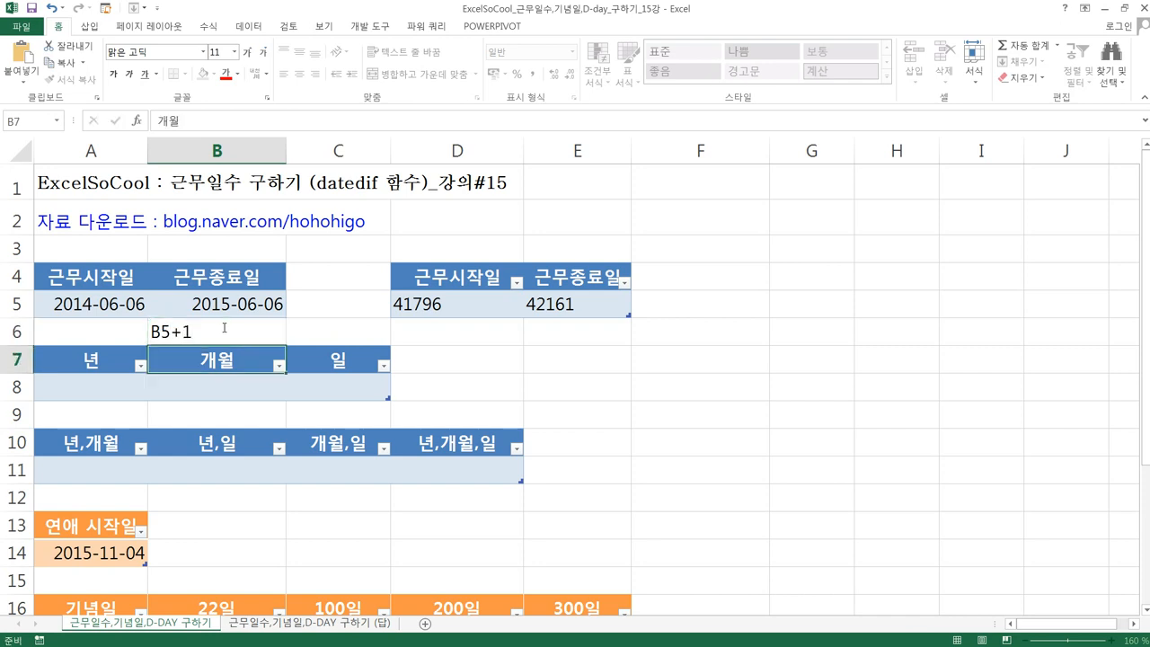
Examine the start and end date columns, the empty 년 cell A8 and the TEXT formulas in D5:E5
click(84, 388)
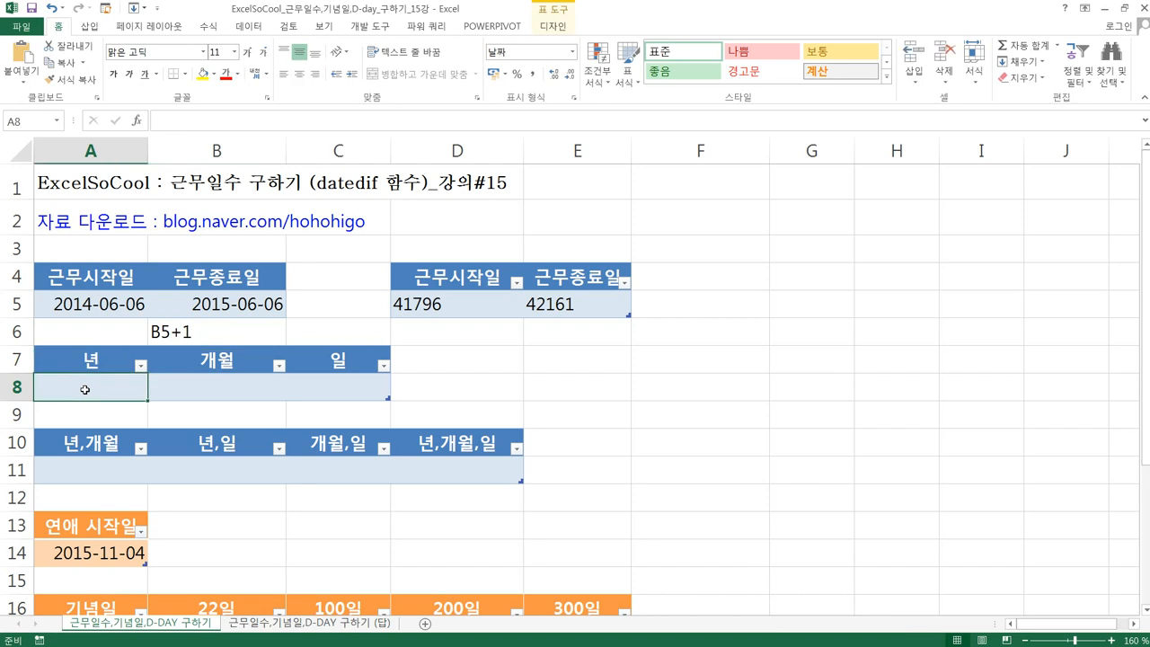
click(84, 274)
click(204, 274)
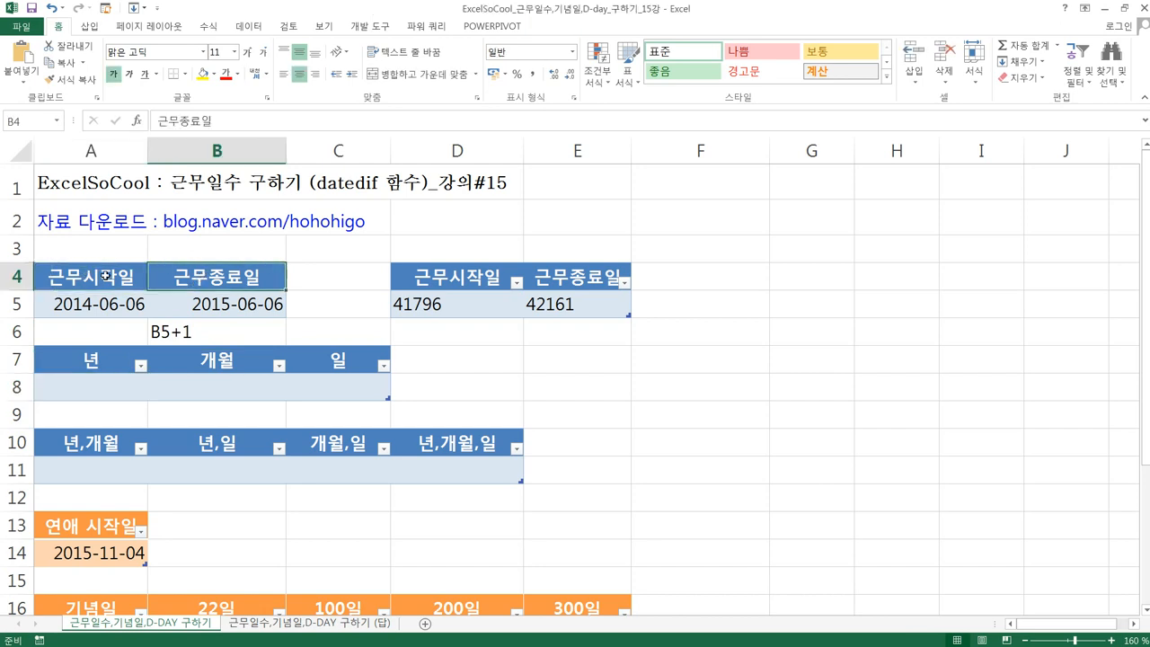
drag(105, 274, 201, 300)
click(116, 390)
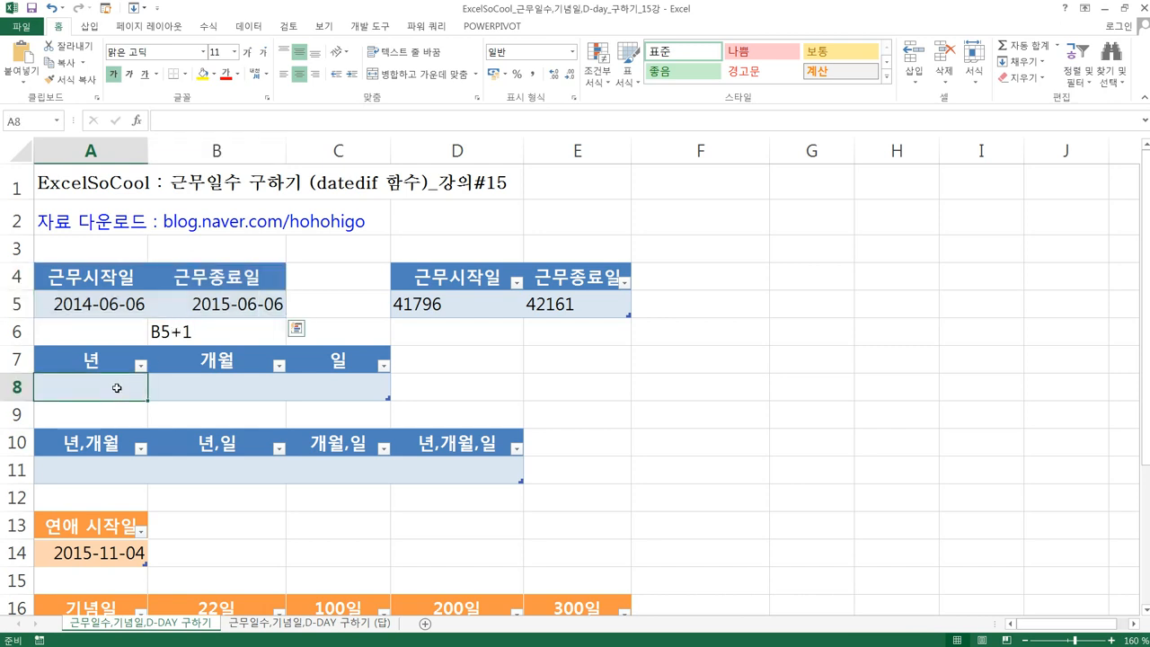
click(551, 303)
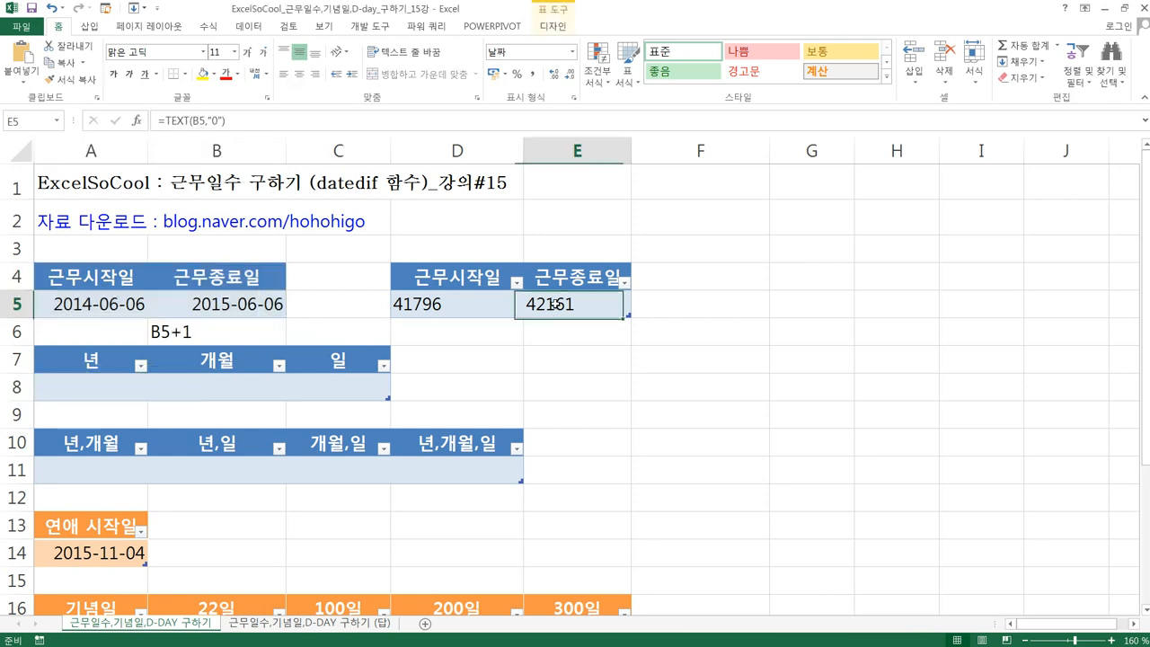
click(469, 301)
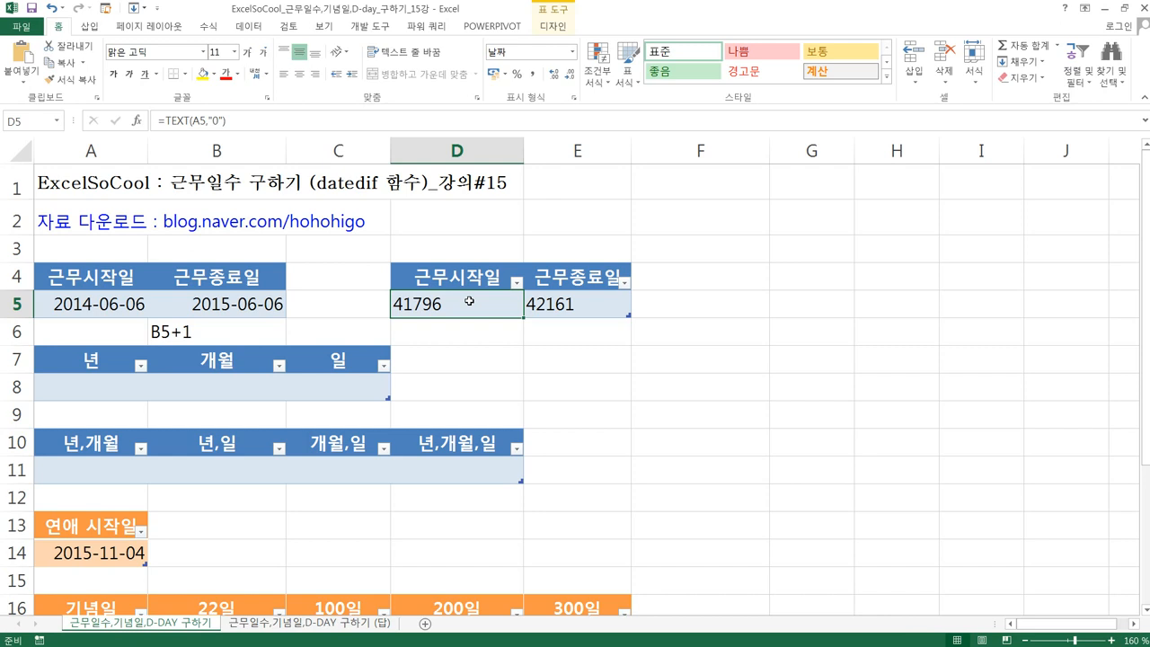
Enter =DATEDIF(A5,B5,"y") in the 년 cell A8 to calculate the full years worked
click(114, 396)
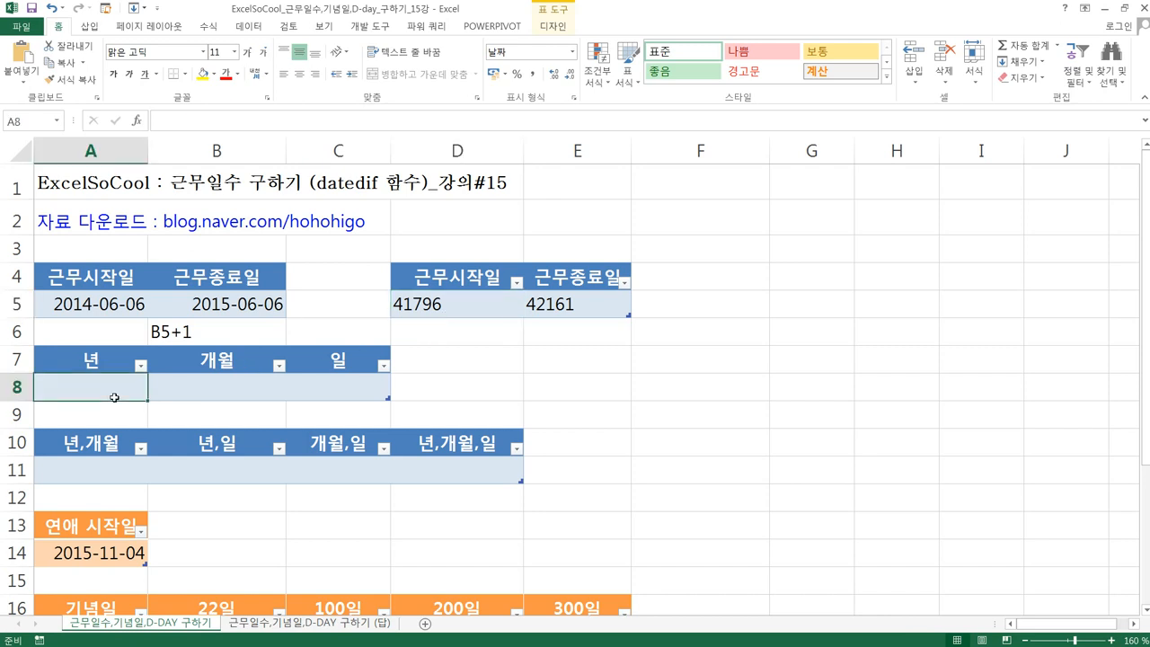
text(=)
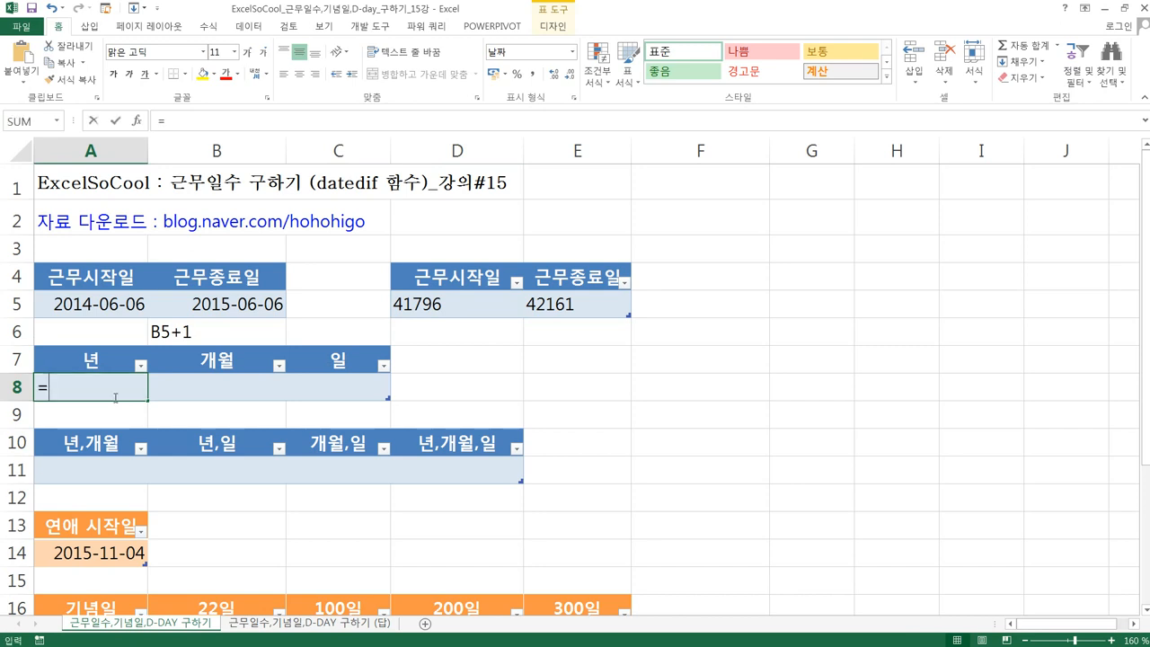
text(d)
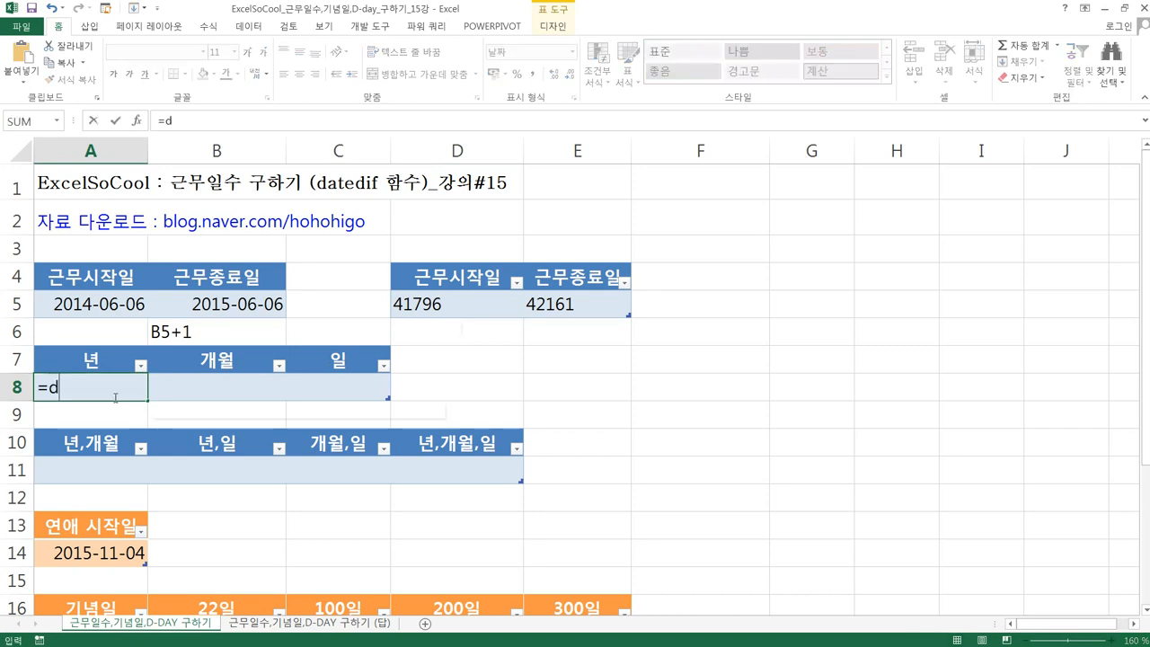
text(atedif()
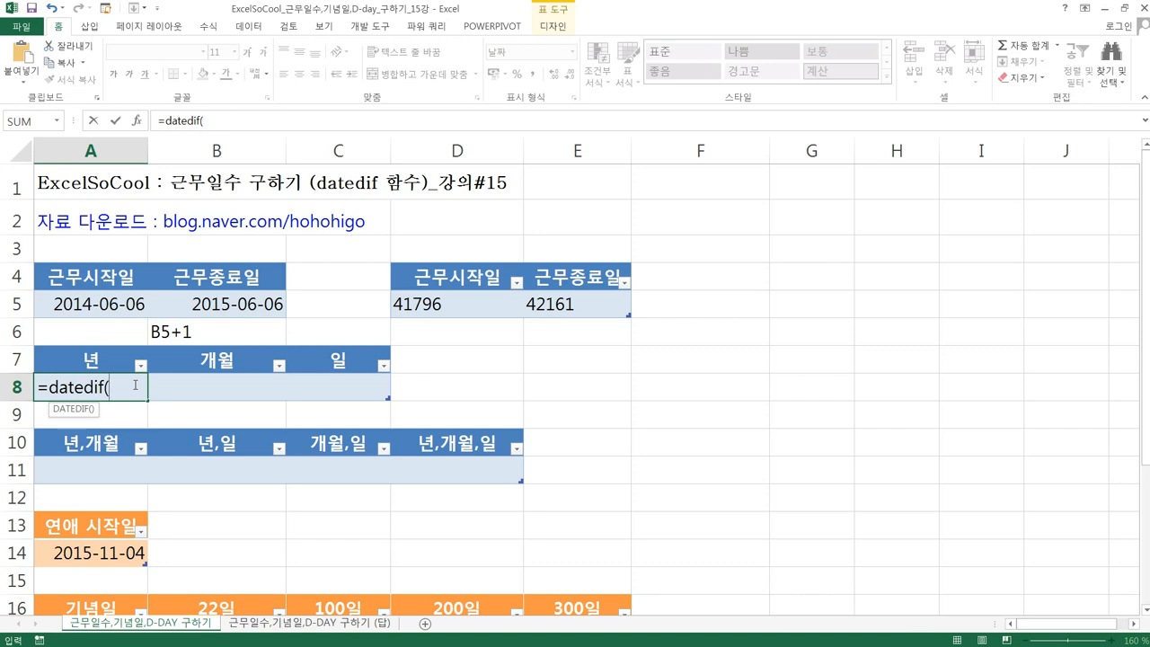
click(104, 303)
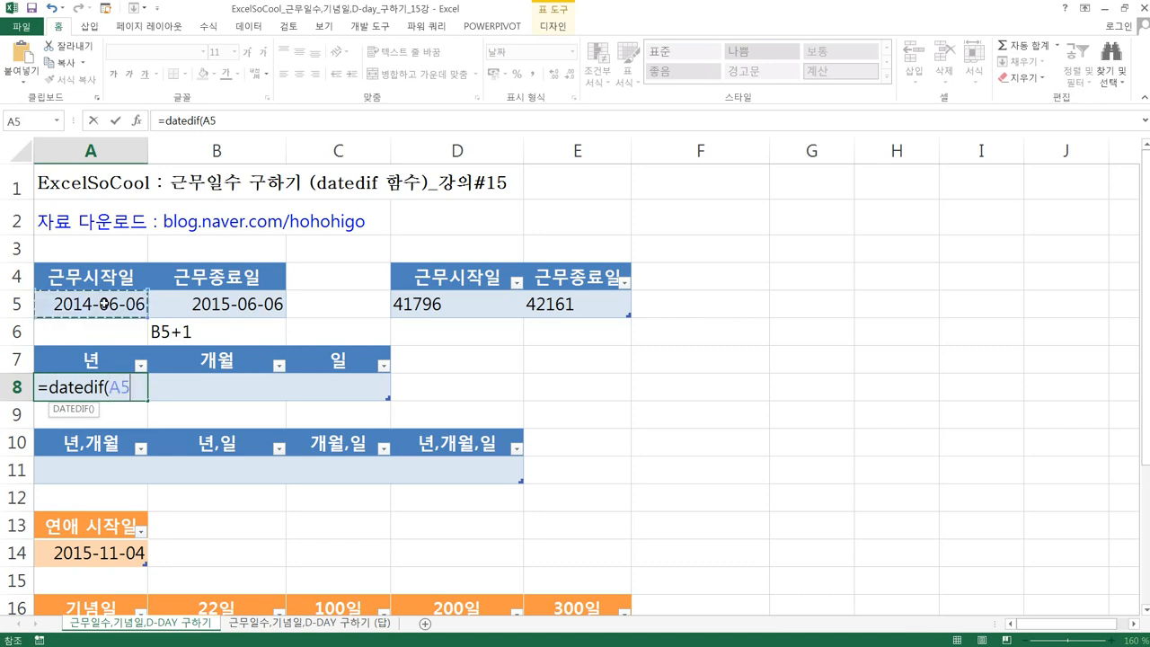
text(,)
click(172, 305)
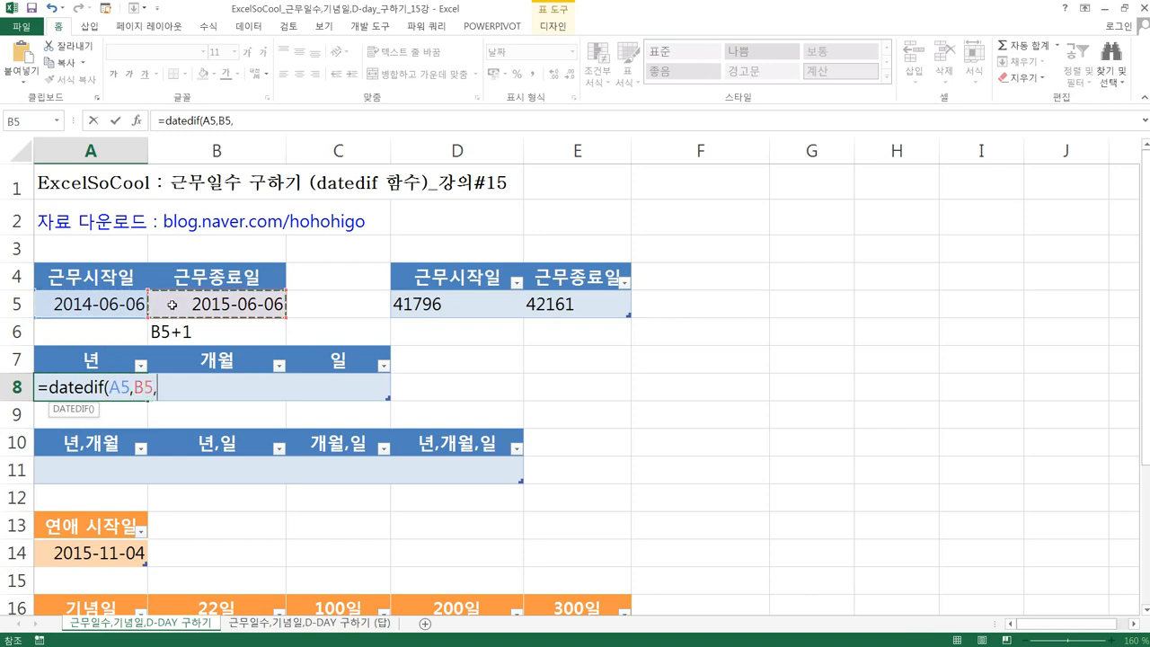
text(,"y")
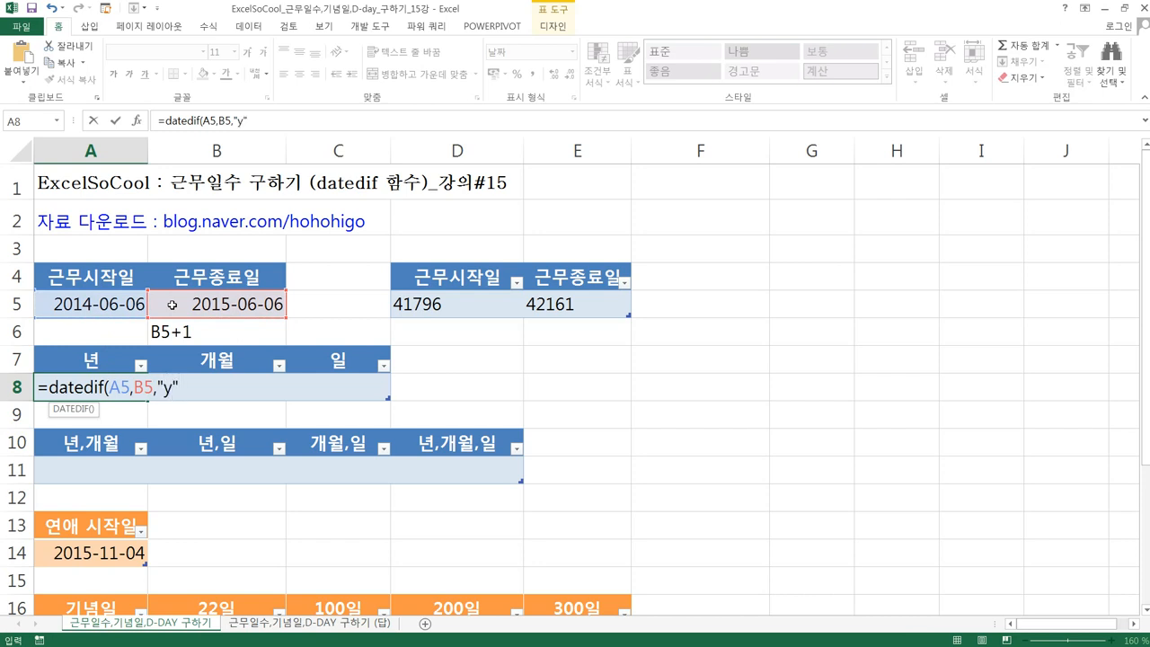
text())
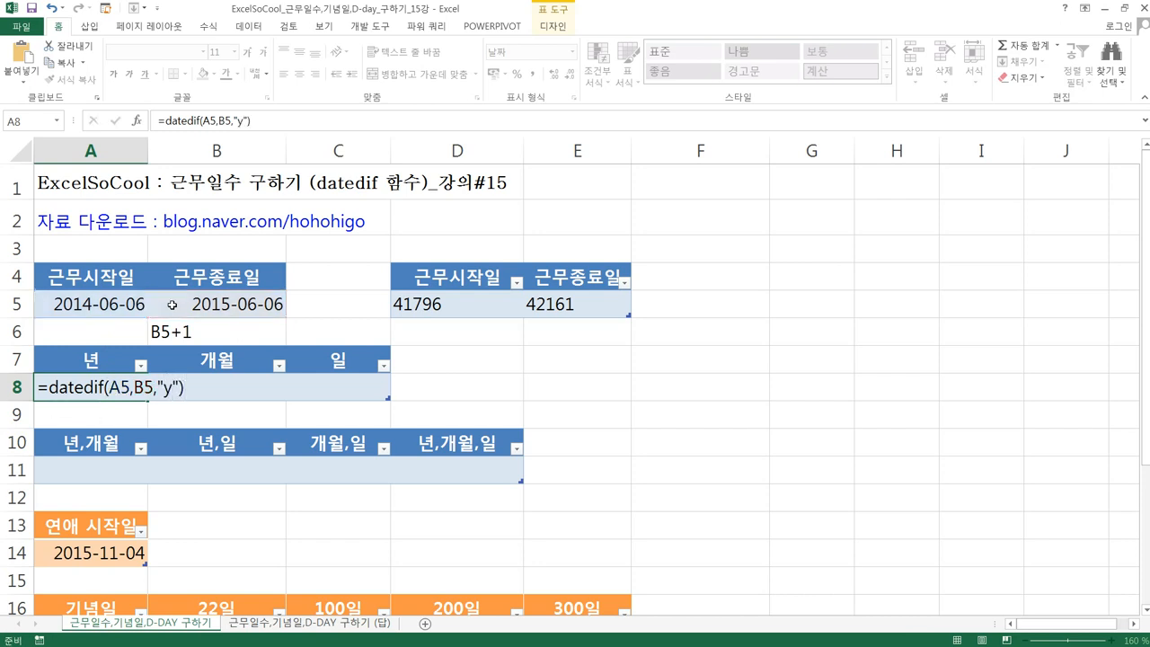
key(Return)
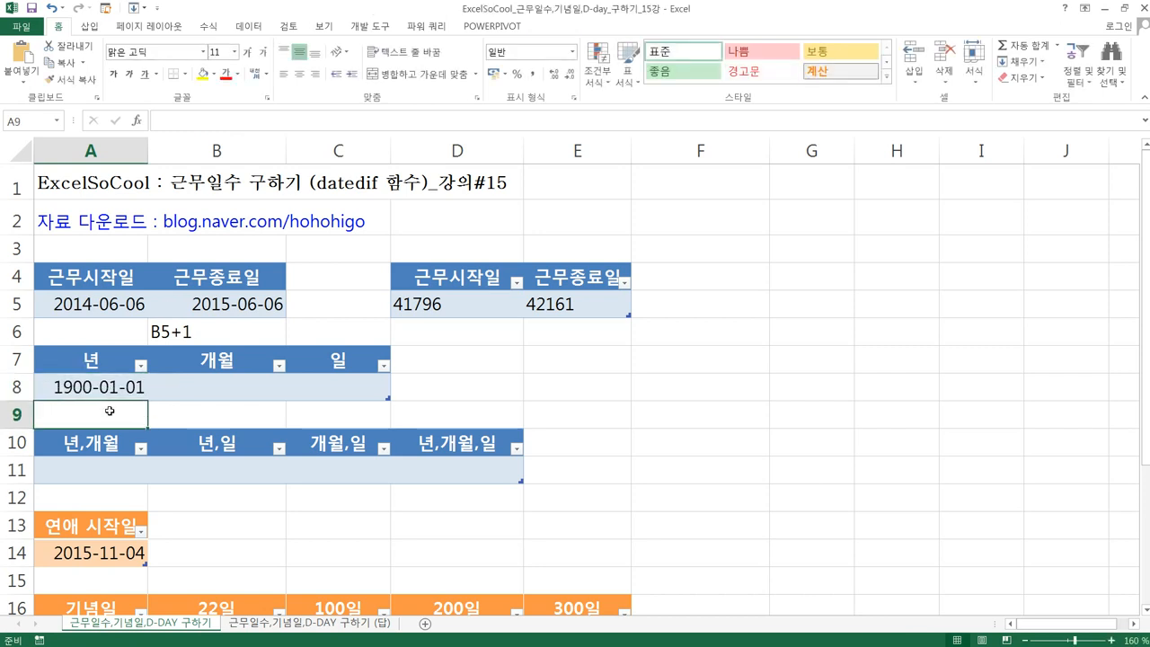
Apply the General (일반) number format to the result cells A8:C8
click(115, 386)
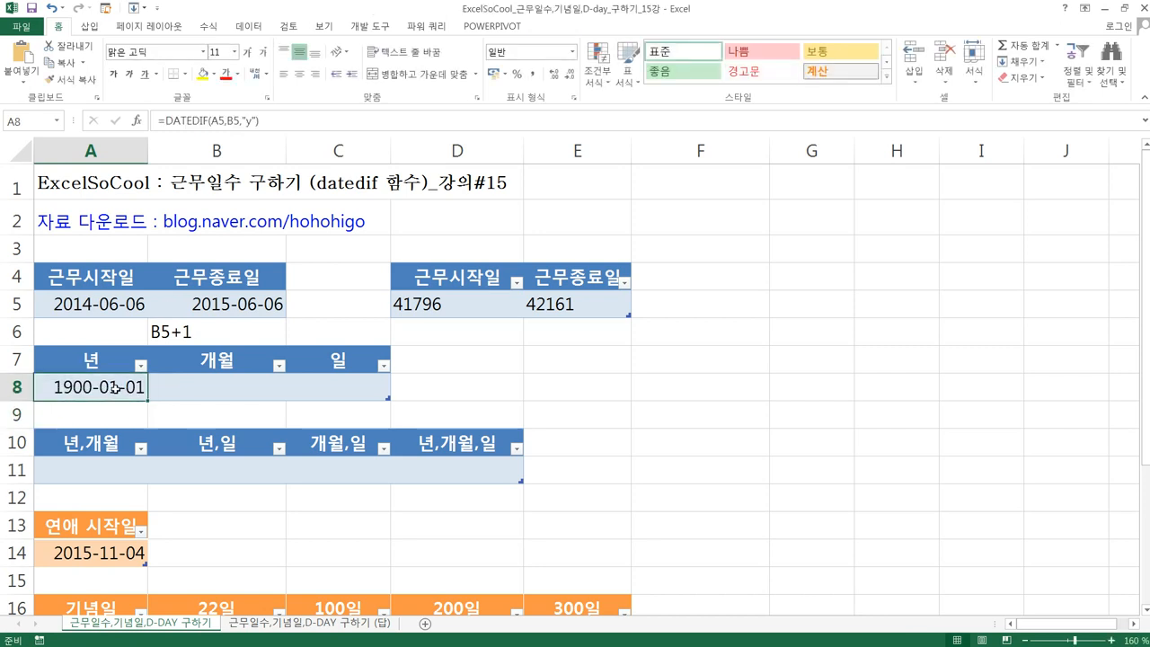
drag(59, 389, 366, 402)
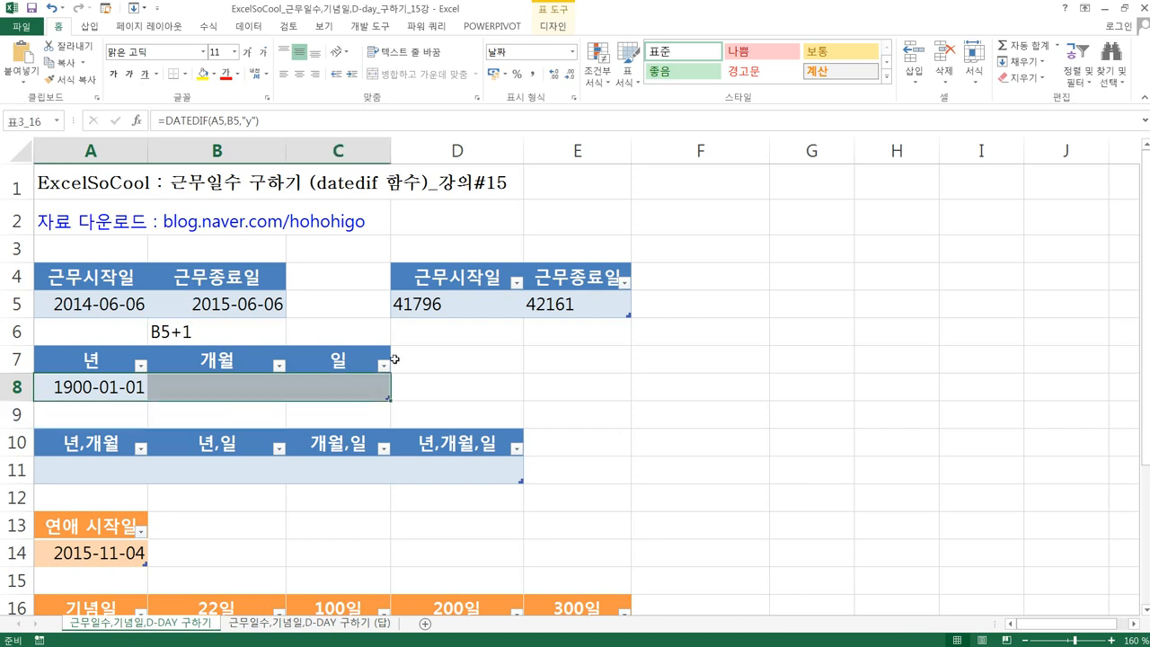
click(572, 53)
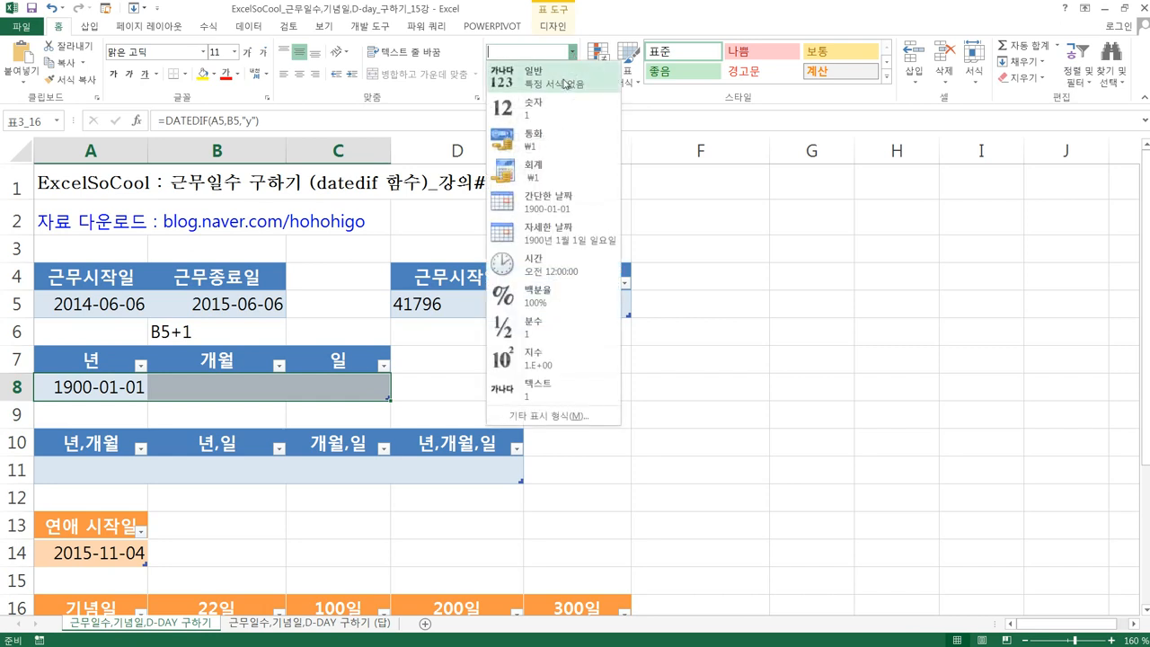
click(565, 84)
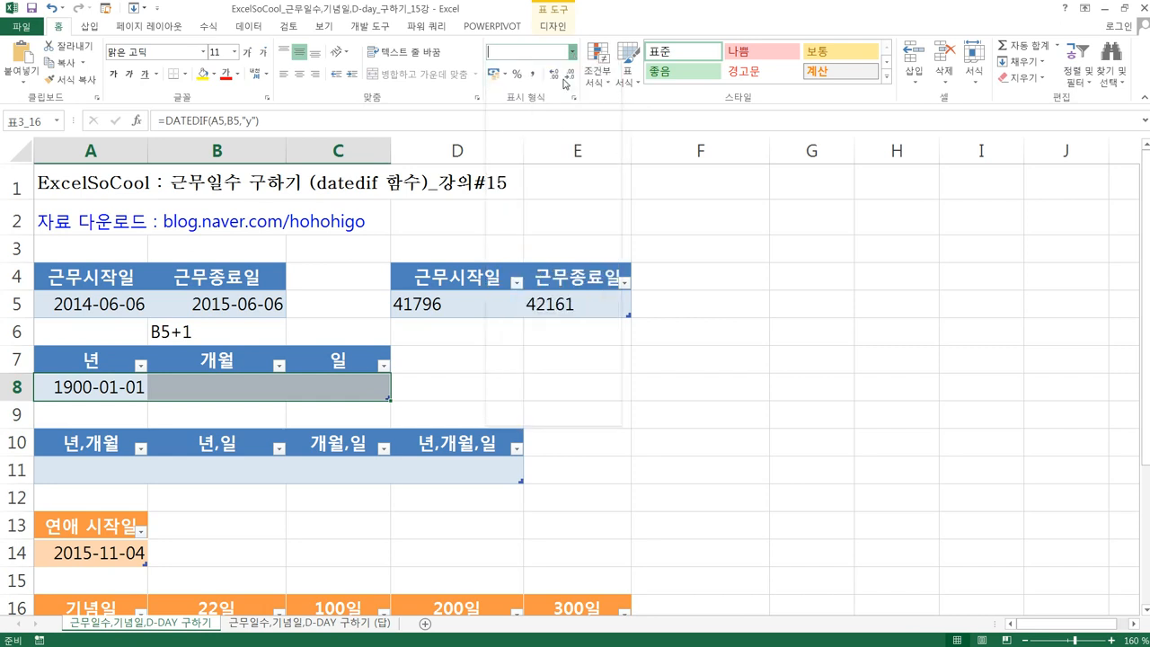
Change the end date argument in A8's DATEDIF formula to B5+1 so the last day counts
click(129, 386)
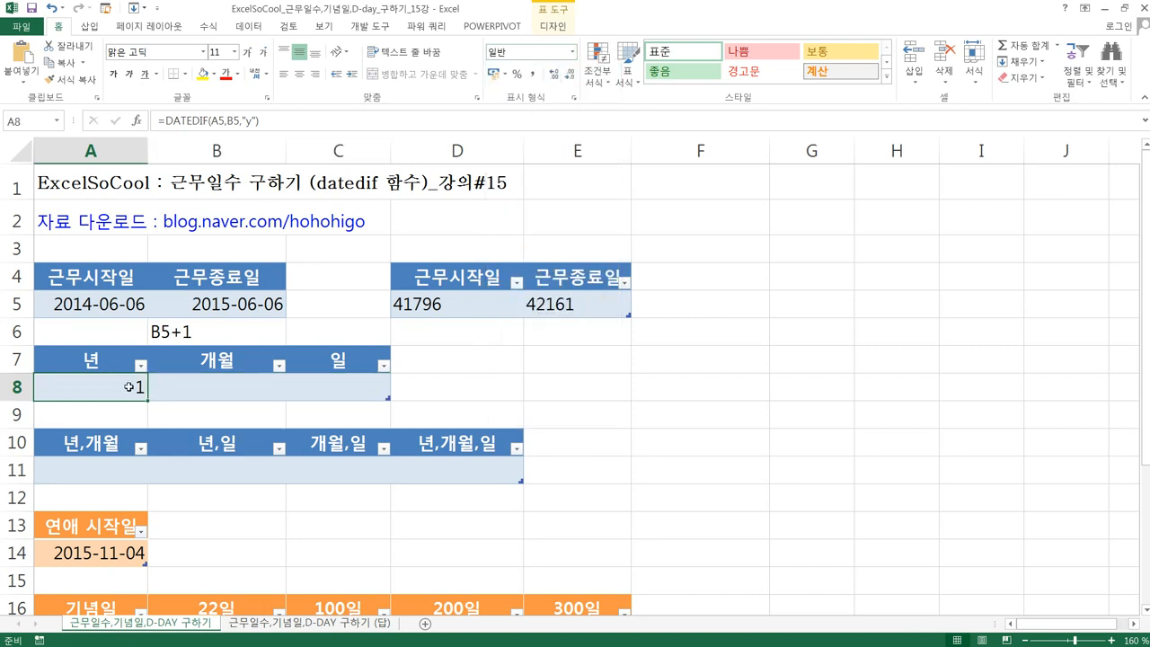
click(236, 121)
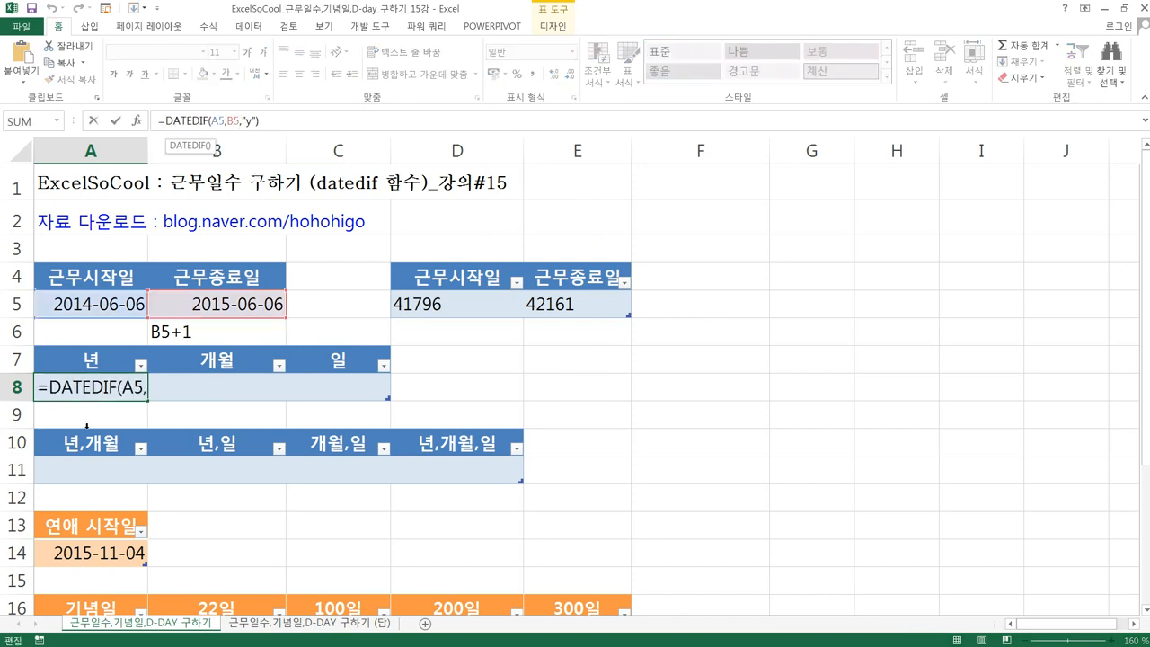
double_click(83, 387)
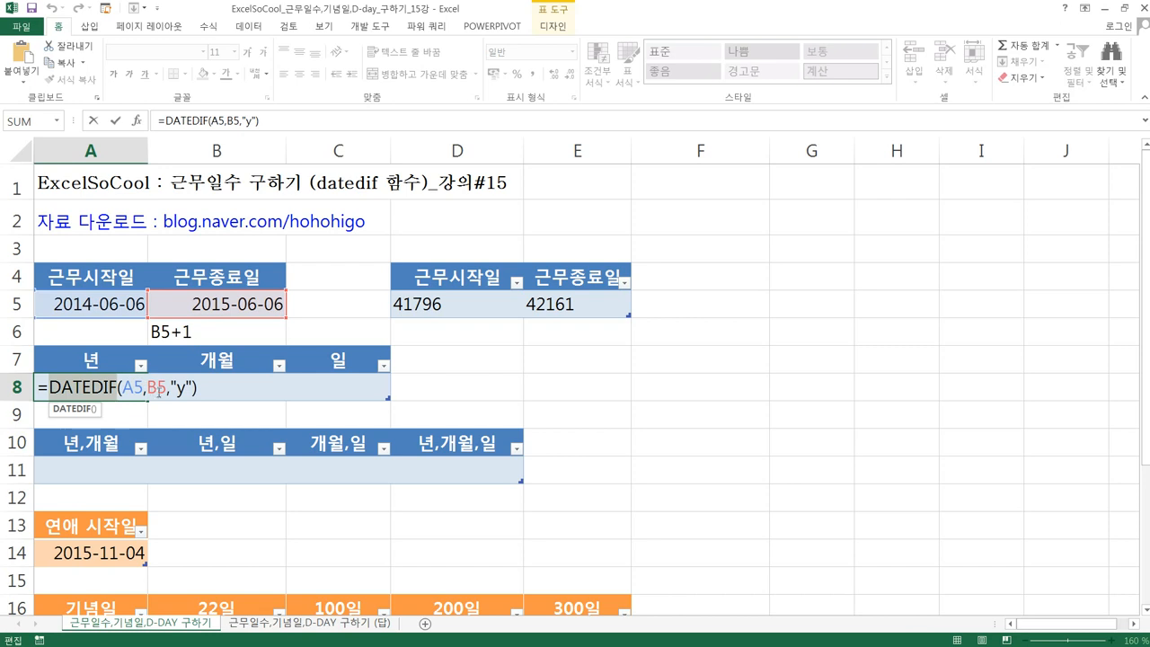
click(163, 392)
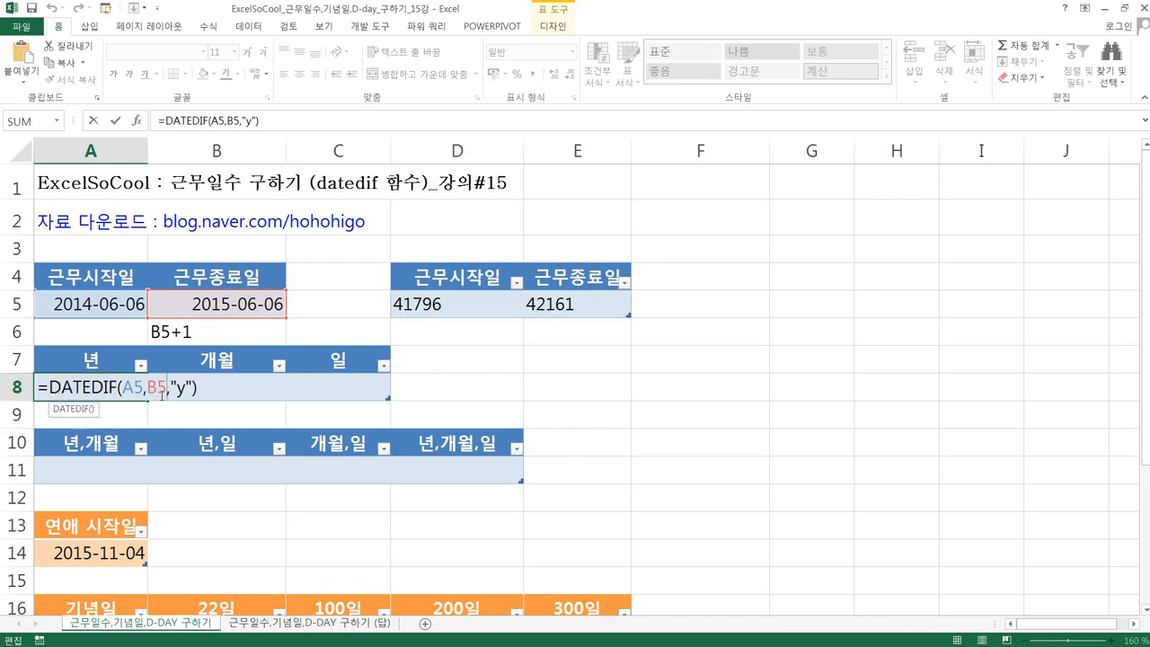
text(+1)
key(ctrl+Return)
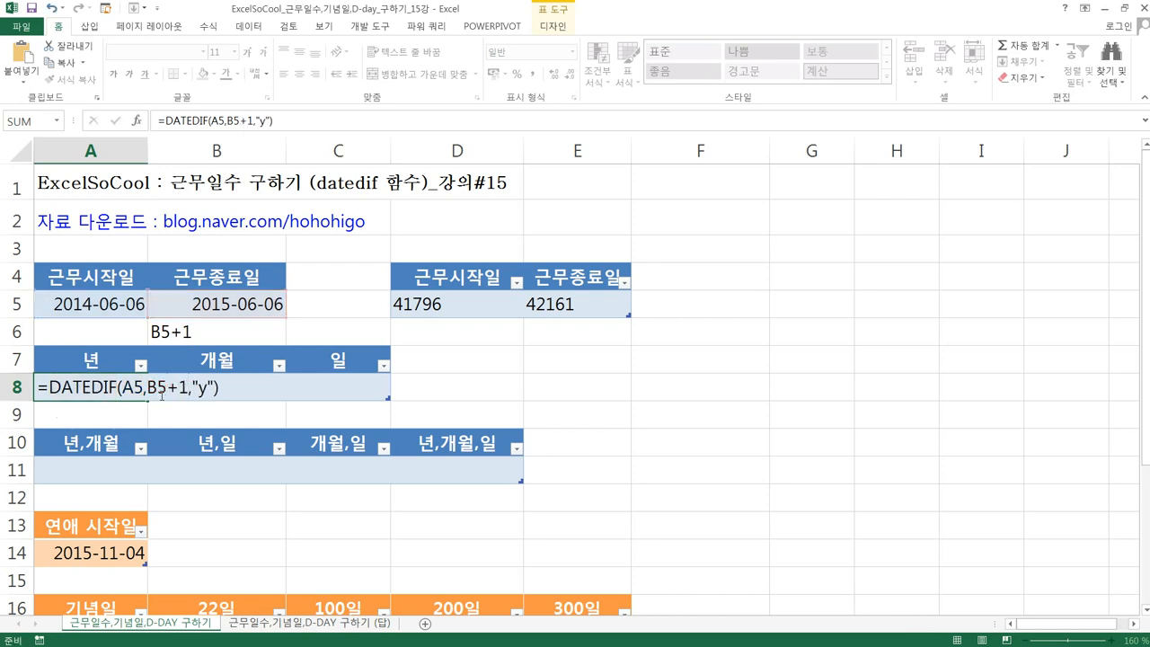
click(133, 386)
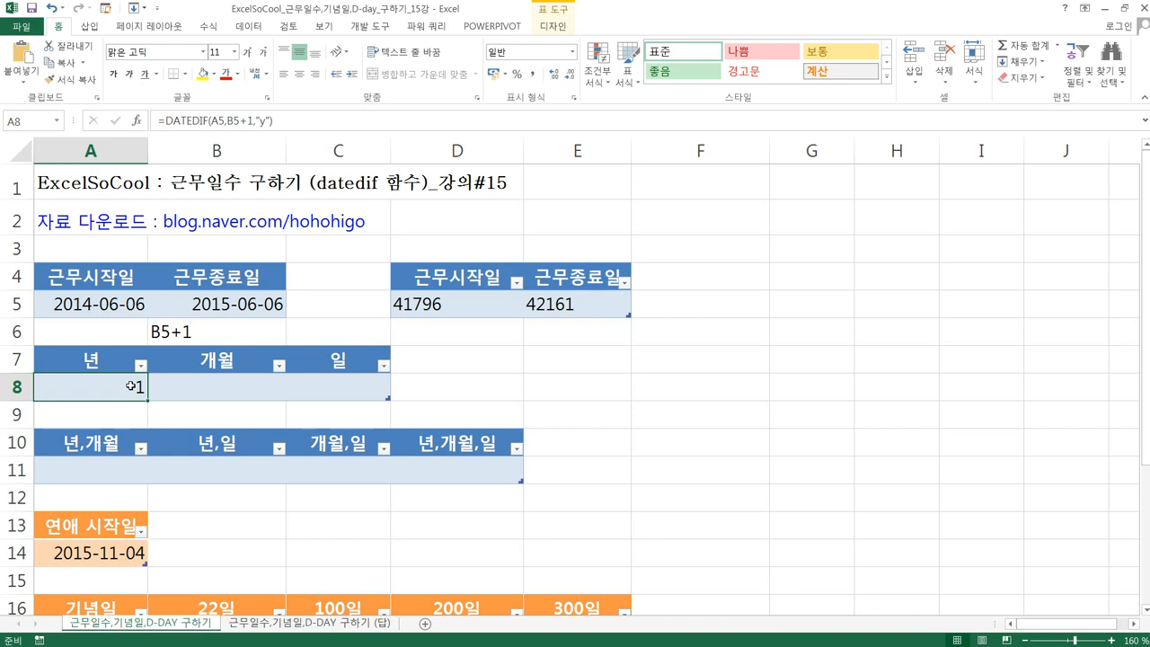
Copy the complete DATEDIF formula text from A8, leaving that cell's formula intact
click(167, 387)
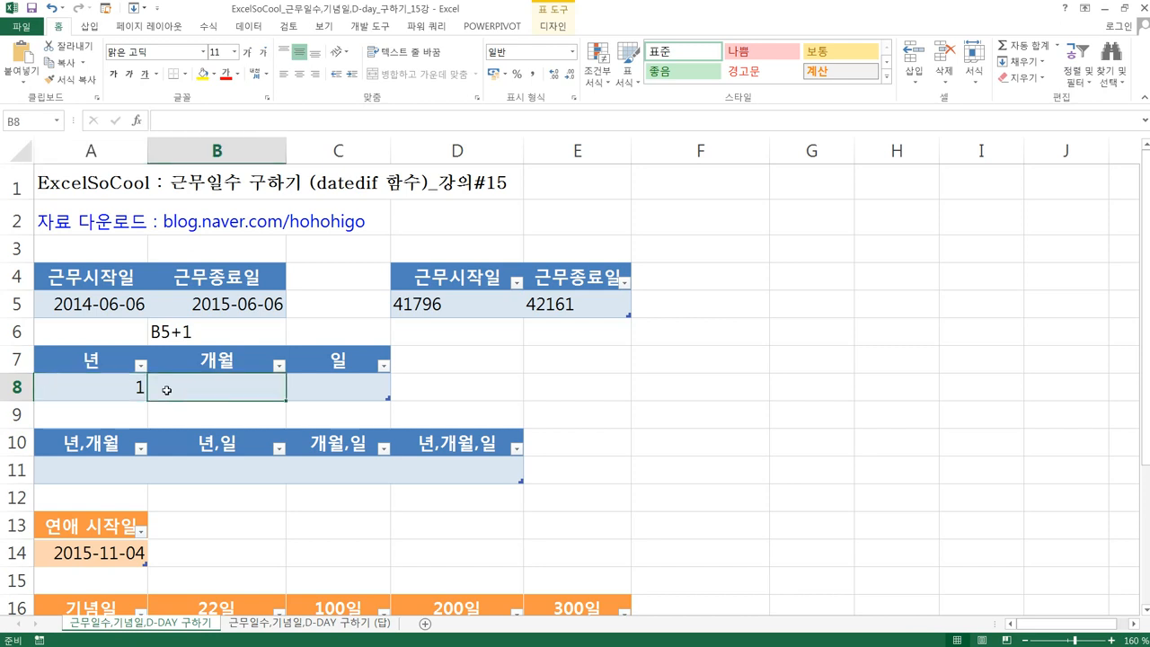
click(134, 385)
drag(273, 120, 153, 121)
key(ctrl+c)
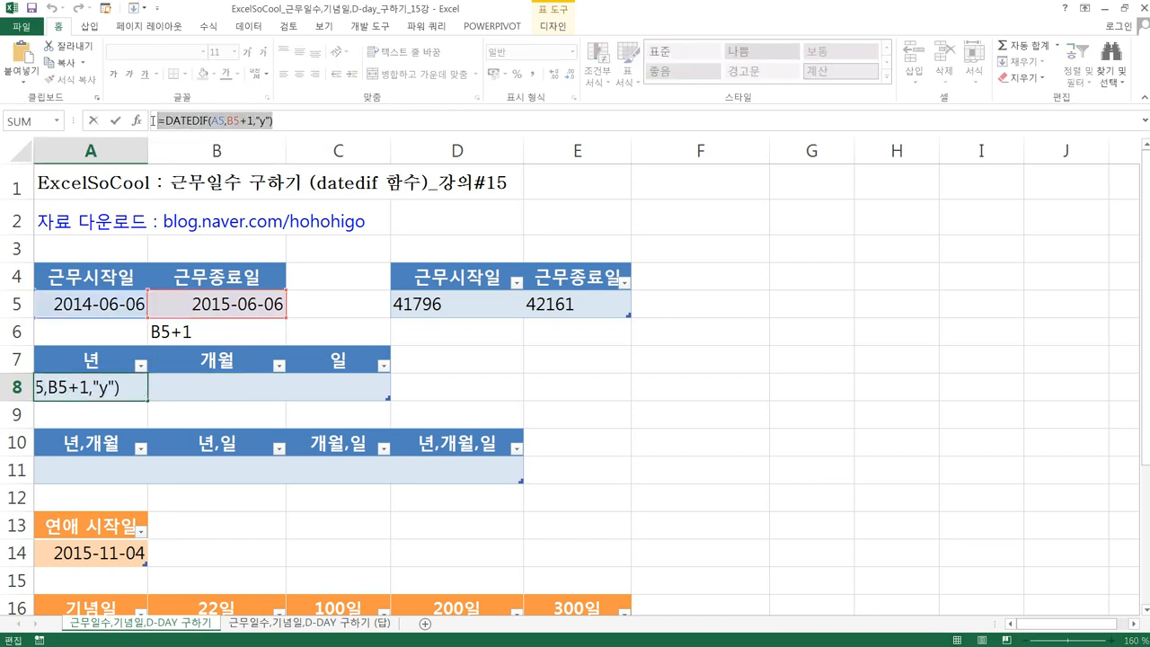
key(Return)
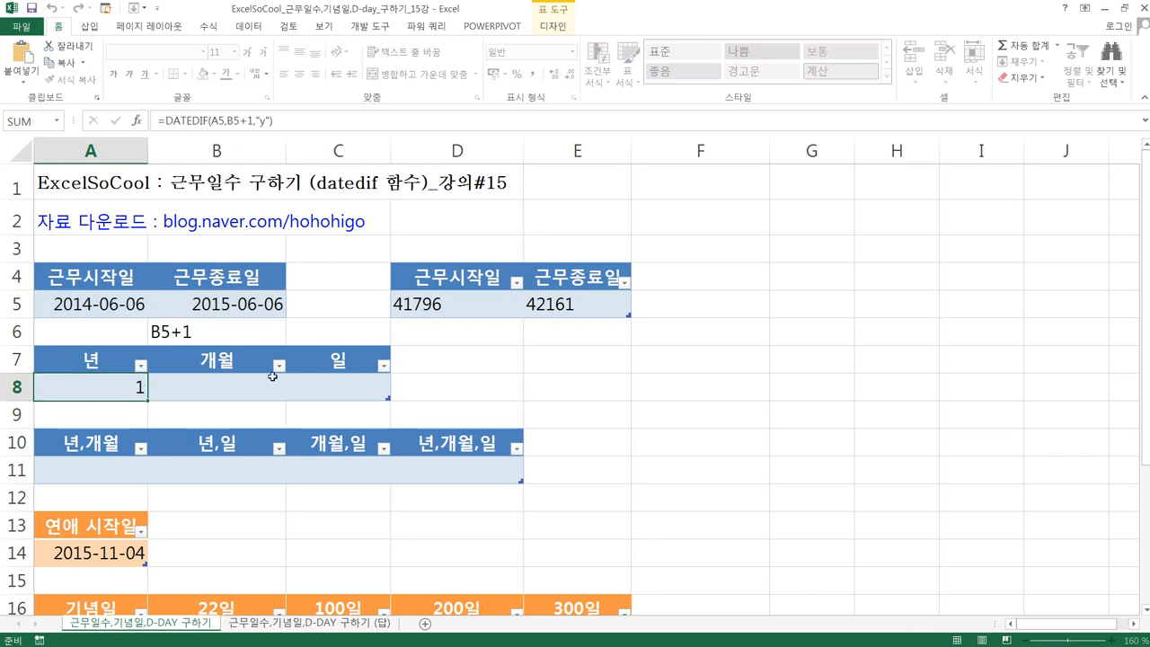
Paste the formula text into the 개월 cell B8 and set its unit to "m"
click(249, 393)
double_click(249, 392)
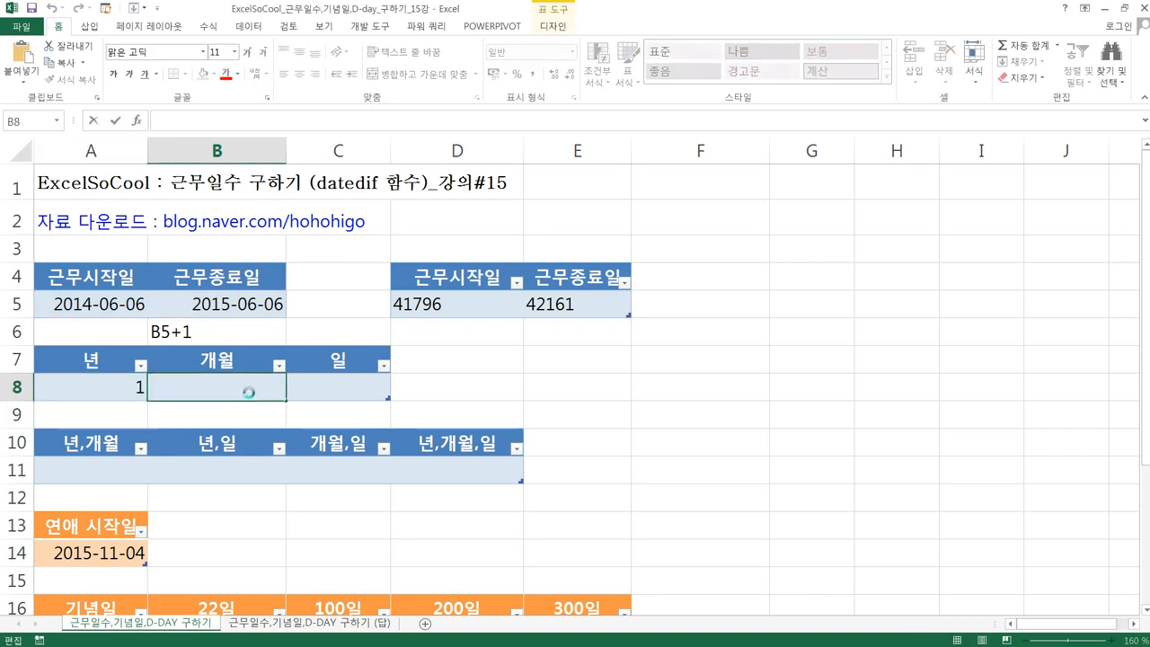
key(ctrl+v)
key(Left)
key(Left)
key(Left)
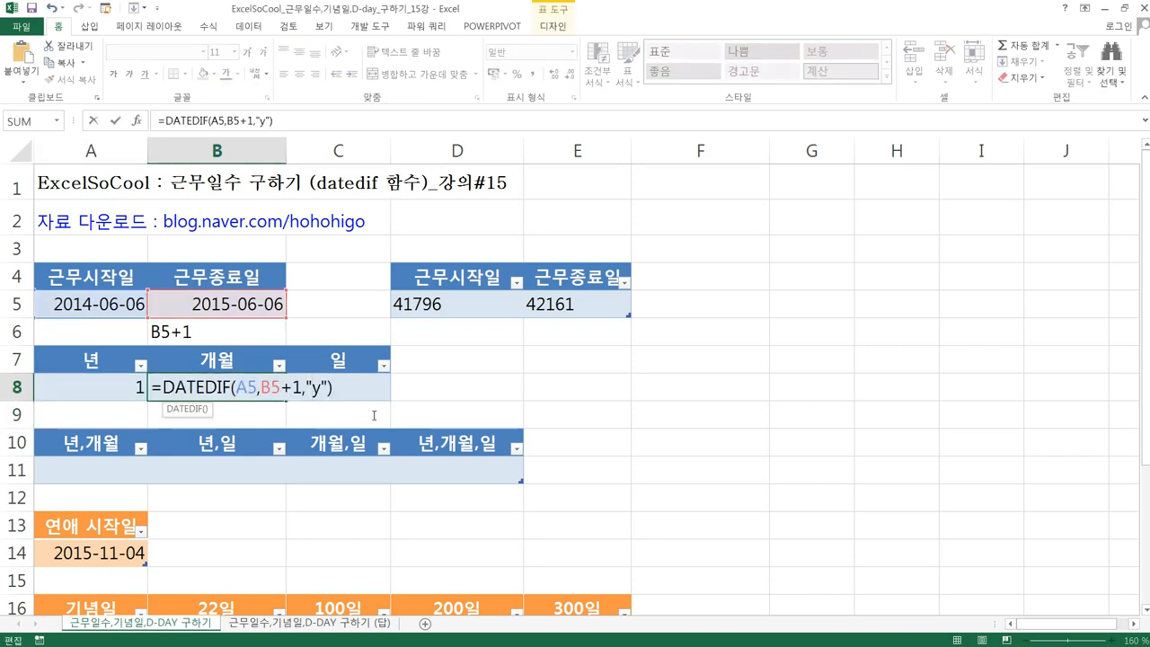
key(Delete)
text(m)
key(Return)
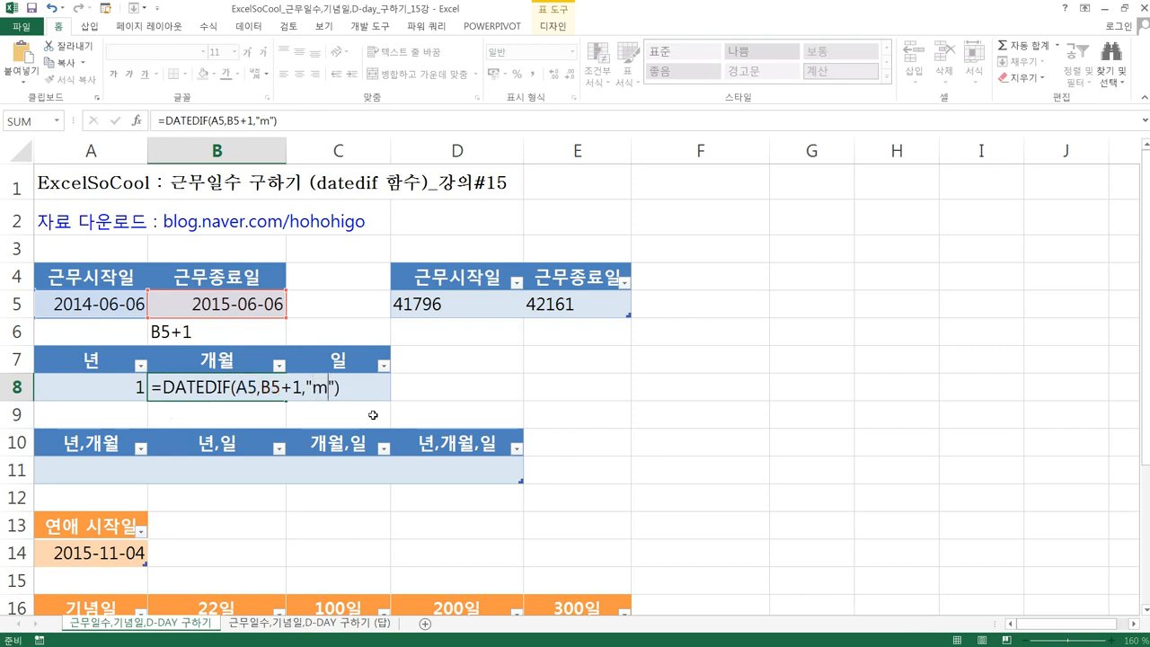
Paste the formula text into the 일 cell C8 and set its unit to "d"
double_click(368, 390)
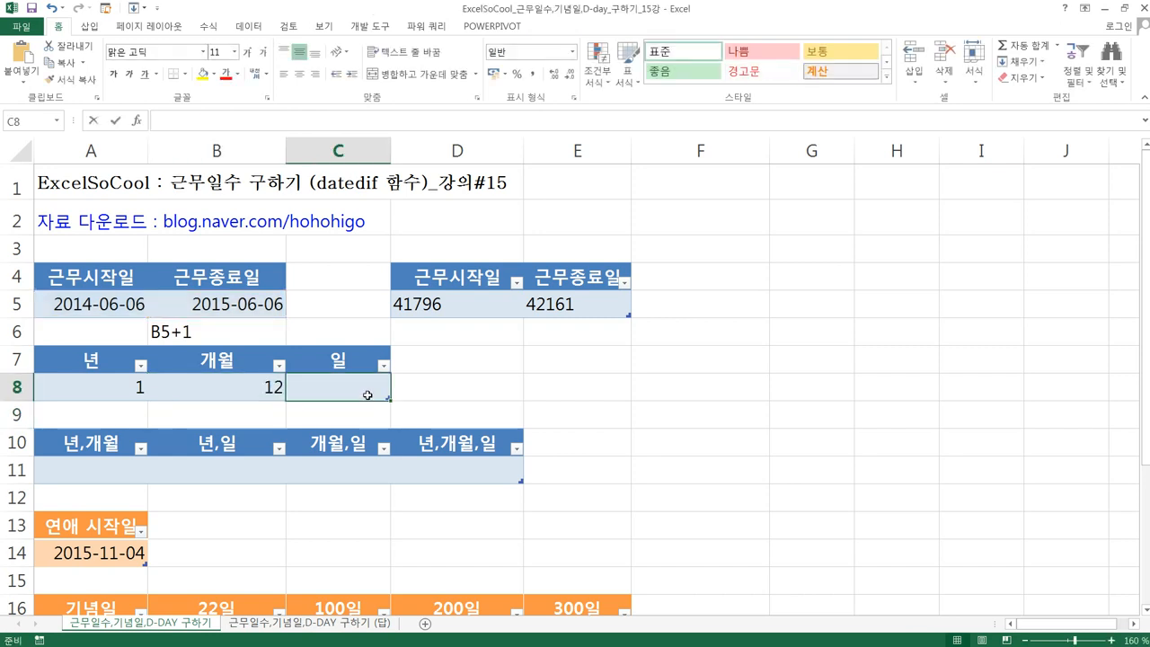
key(ctrl+v)
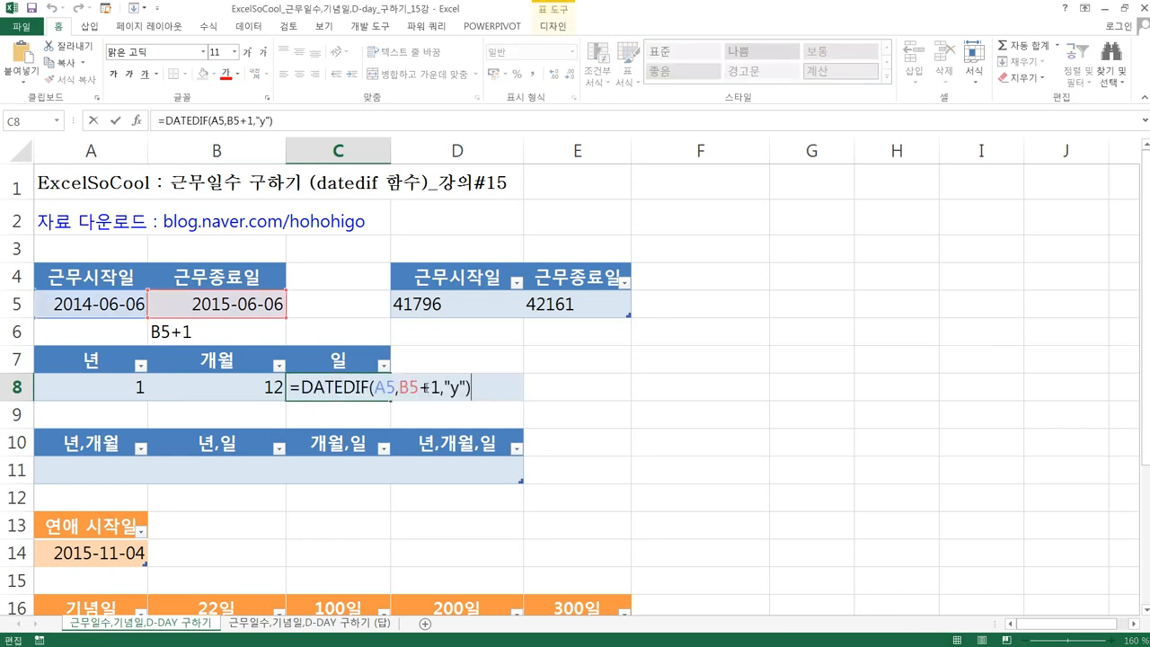
key(Left)
key(Left)
key(Left)
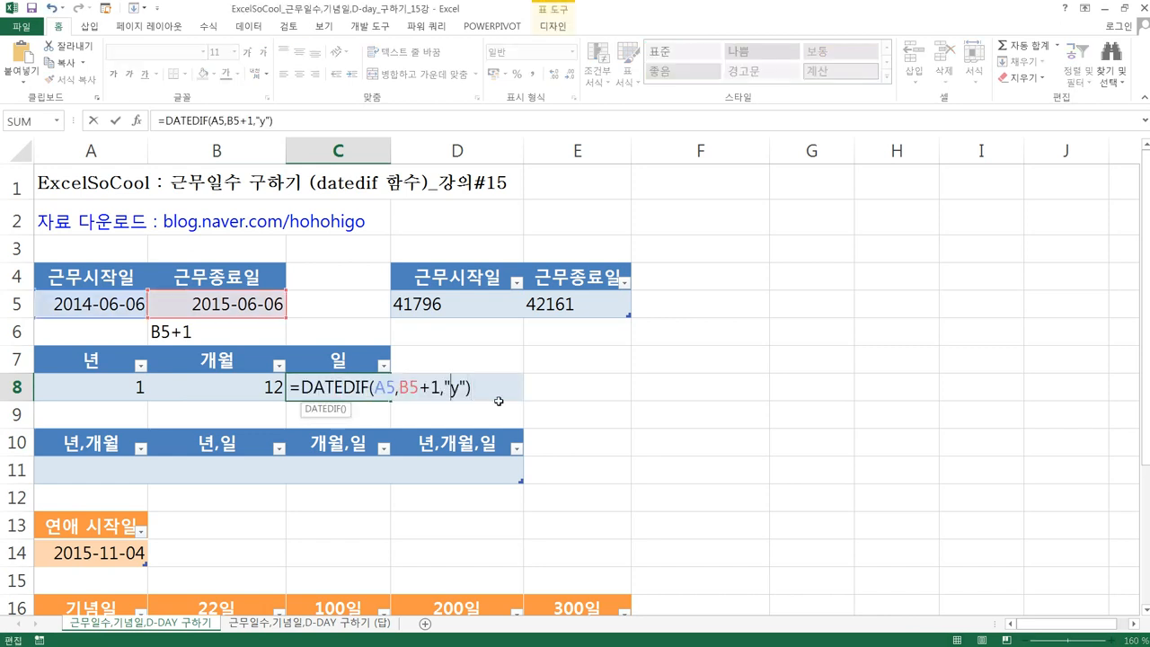
key(Delete)
text(d)
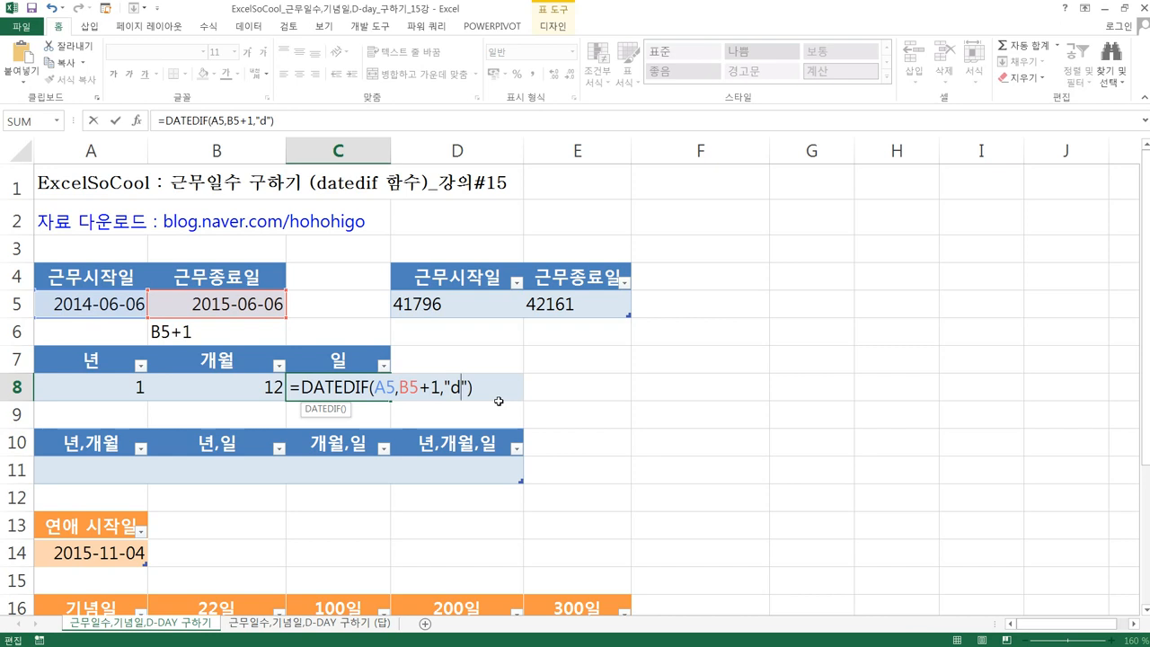
key(Return)
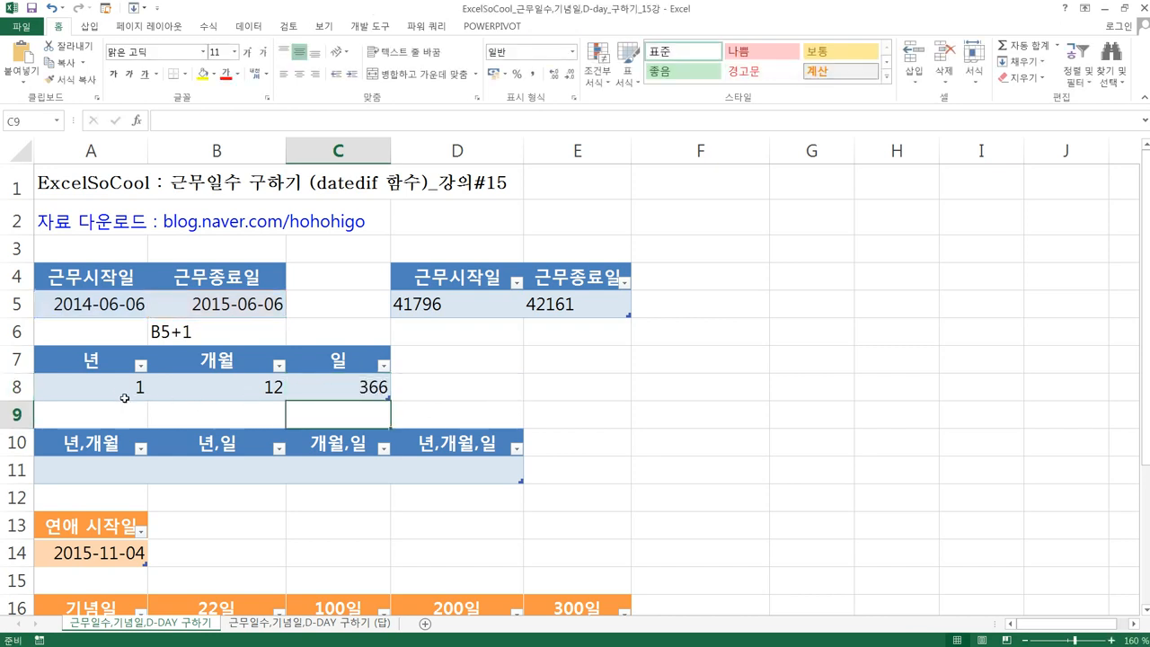
Review the year, month and day DATEDIF formulas in cells A8, B8 and C8
click(117, 384)
click(215, 387)
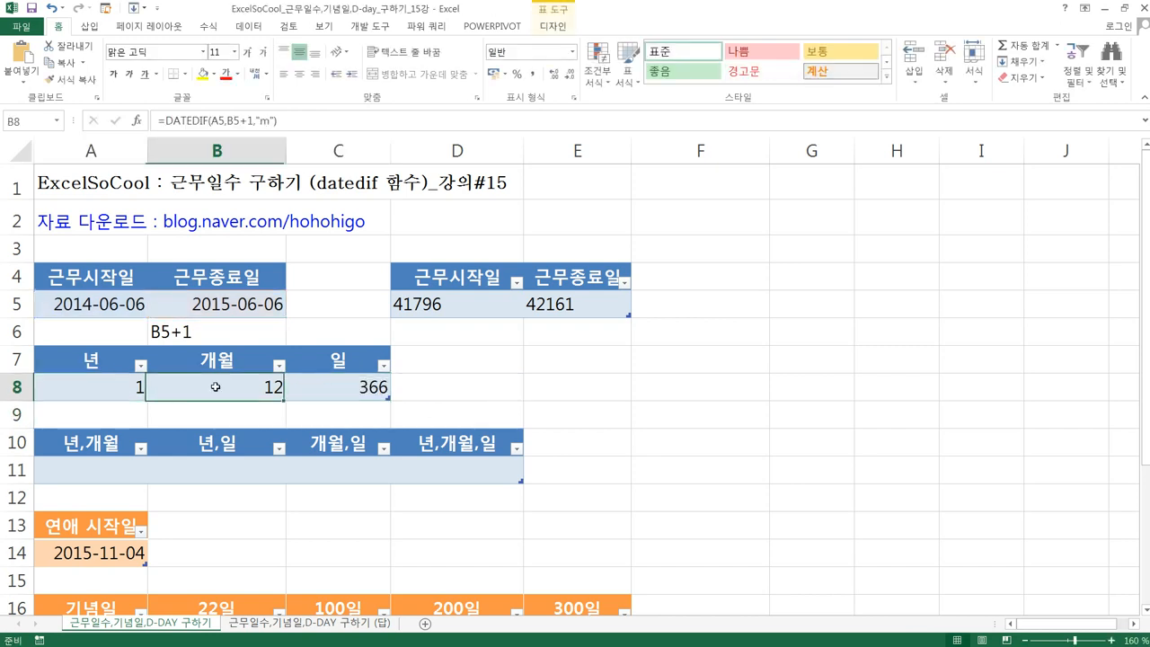
click(351, 390)
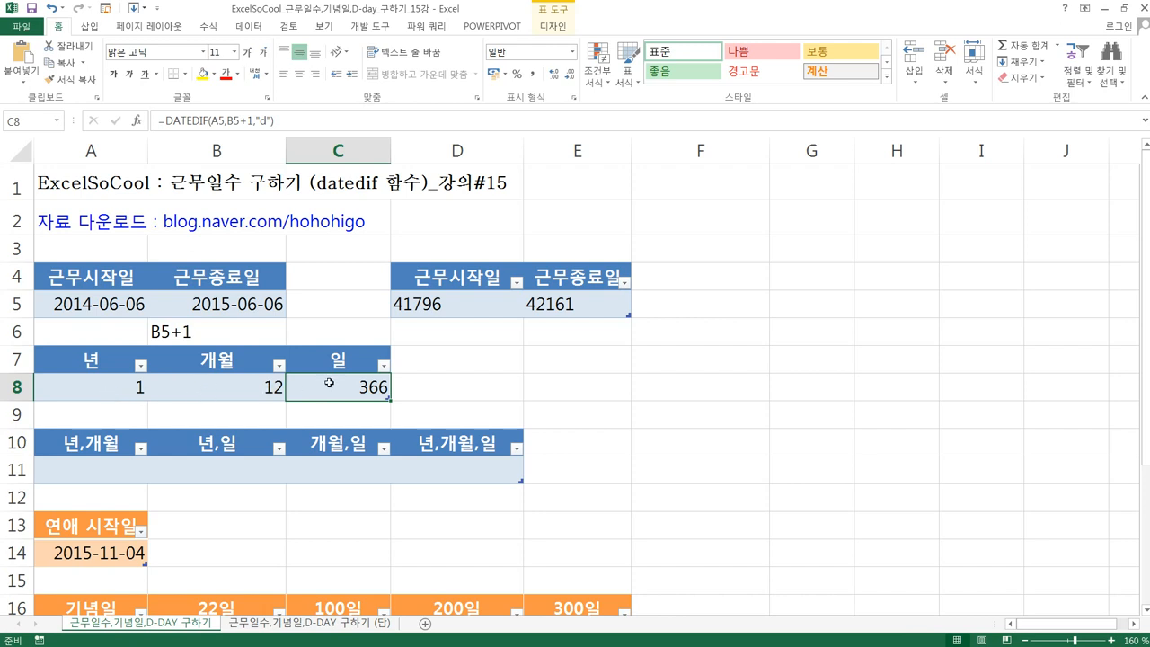
click(72, 393)
click(222, 385)
click(314, 390)
Start the 년,개월,일 formula in D11 with the copied DATEDIF(A5,B5+1,"y"), using a single equals sign, followed by &"년"&
click(446, 471)
text(=)
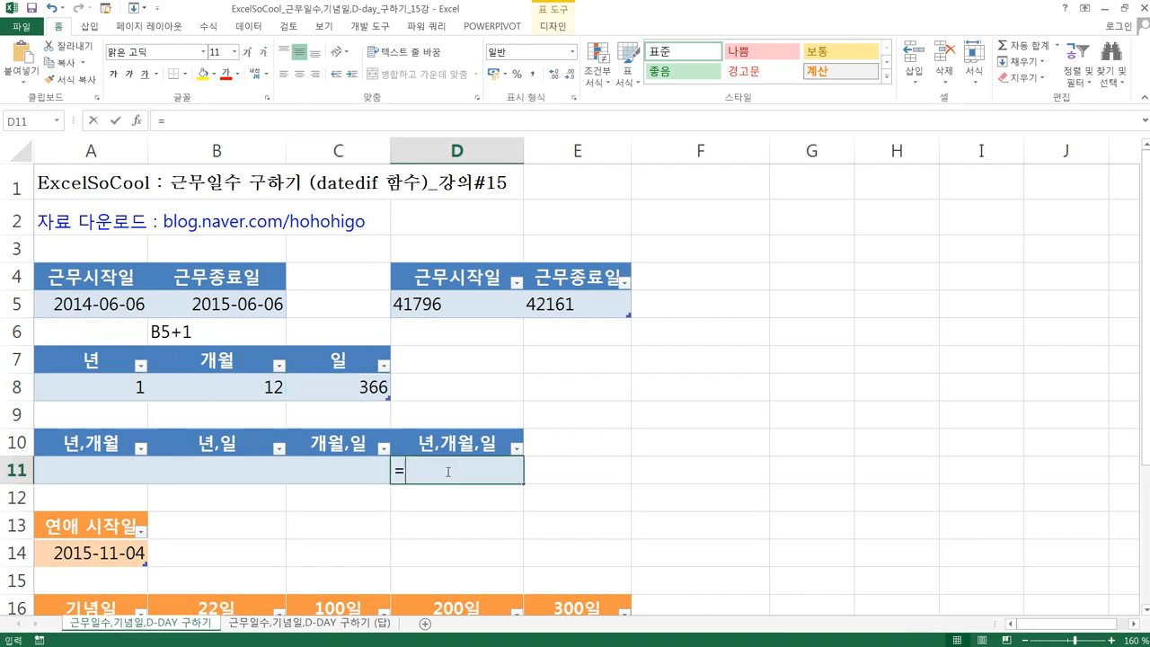
key(ctrl+v)
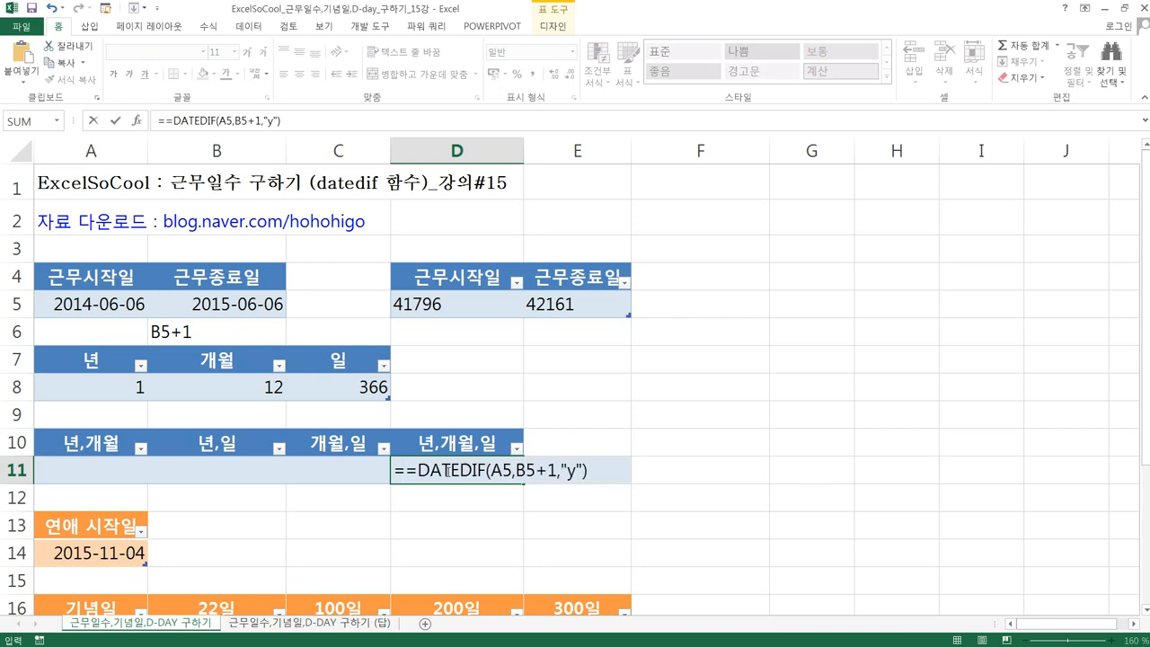
click(419, 473)
key(BackSpace)
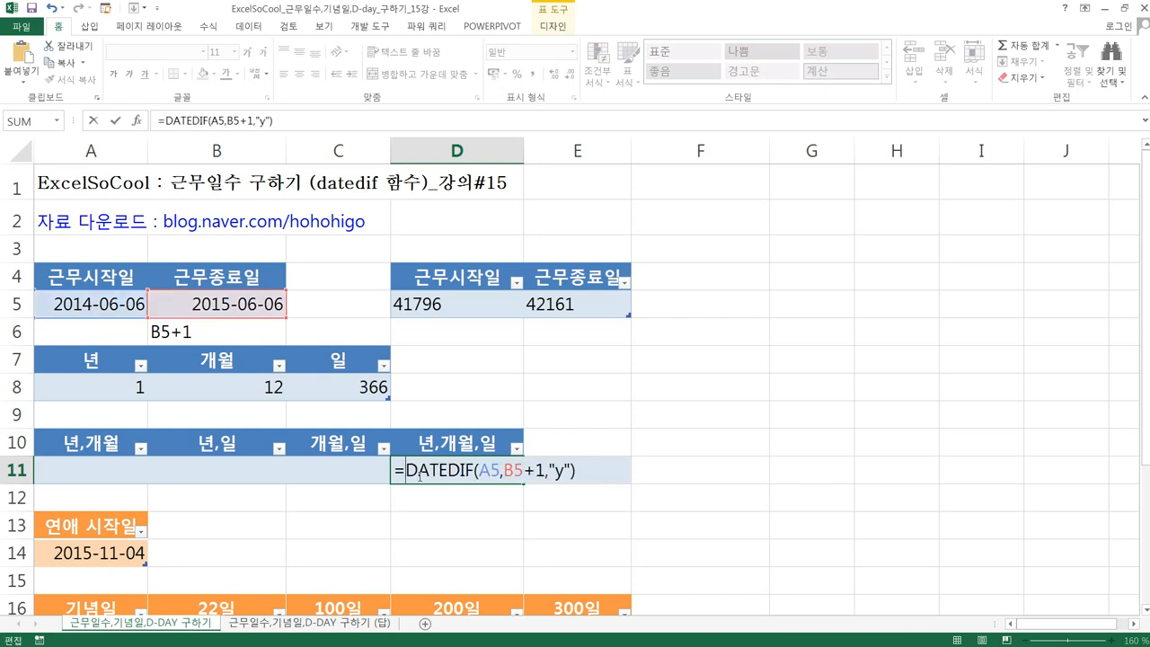
click(605, 472)
text(&"년"&)
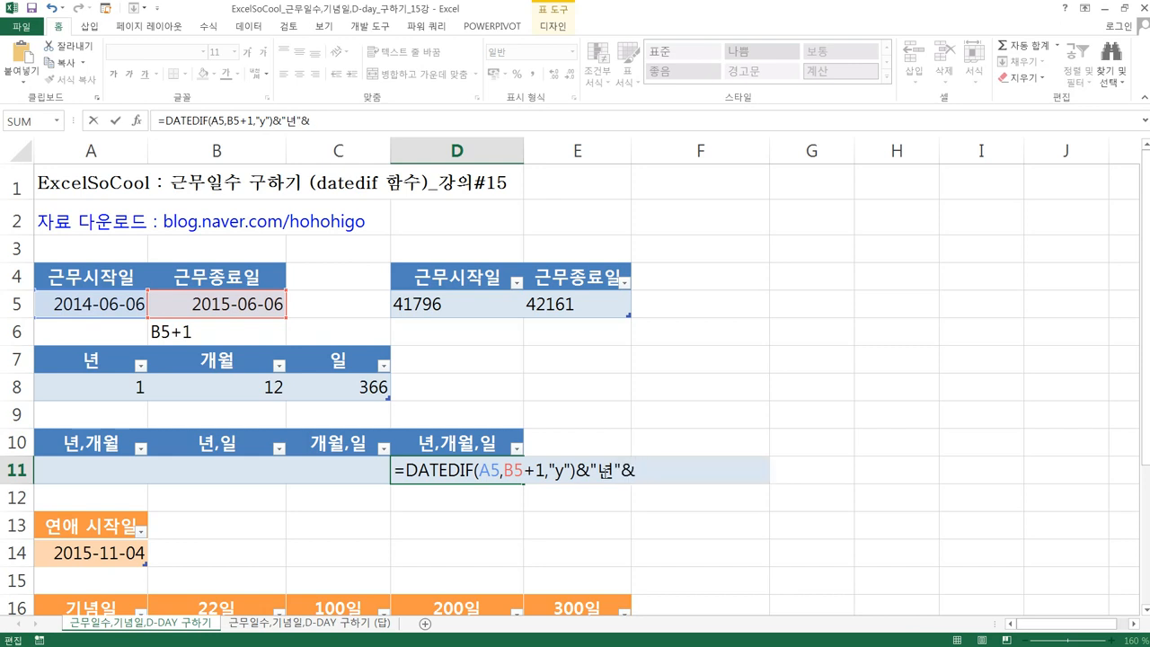
Append the copied DATEDIF to the D11 formula without its equals sign and set its unit to "ym"
key(ctrl+v)
click(647, 469)
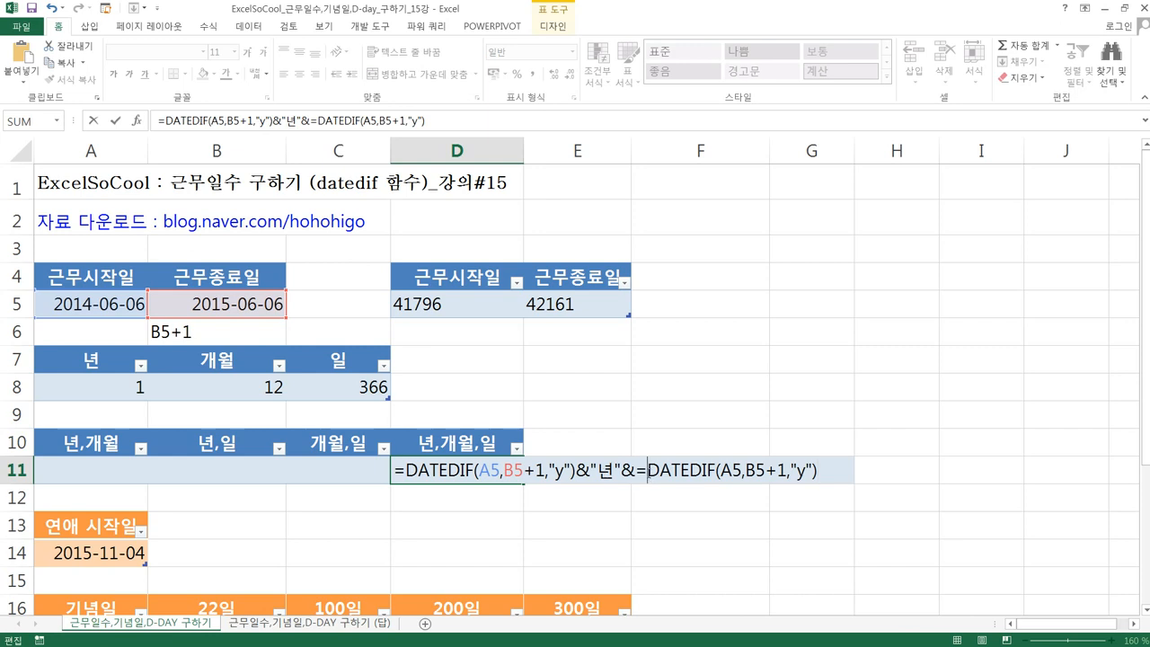
key(BackSpace)
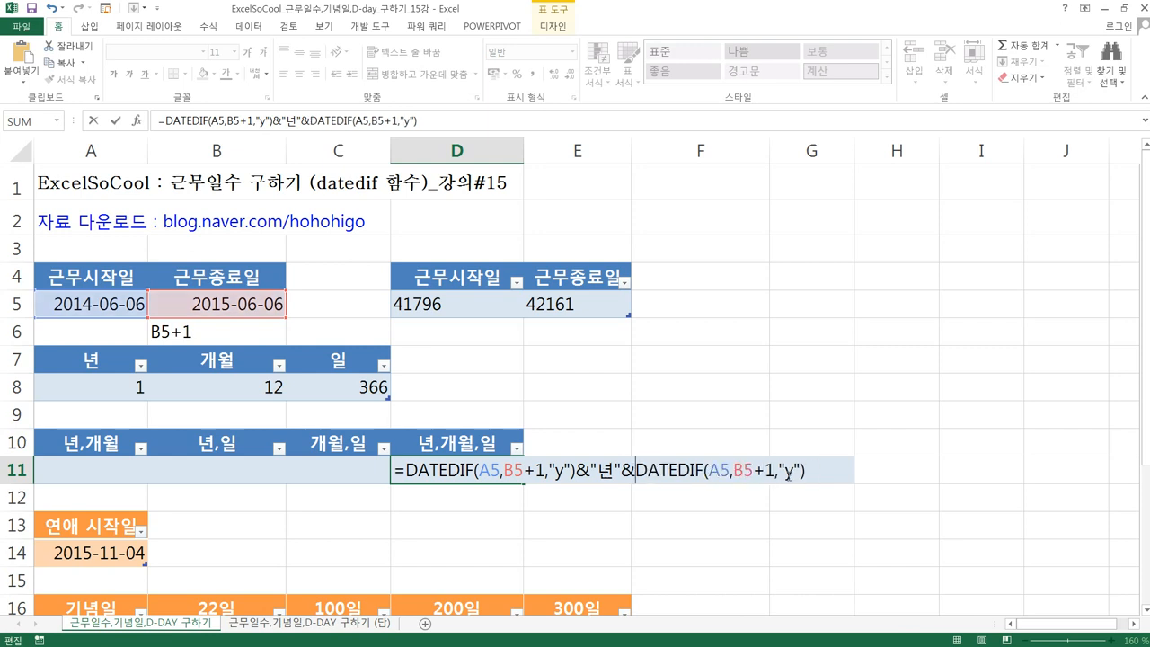
click(781, 469)
key(shift+Right)
text(ㅡ)
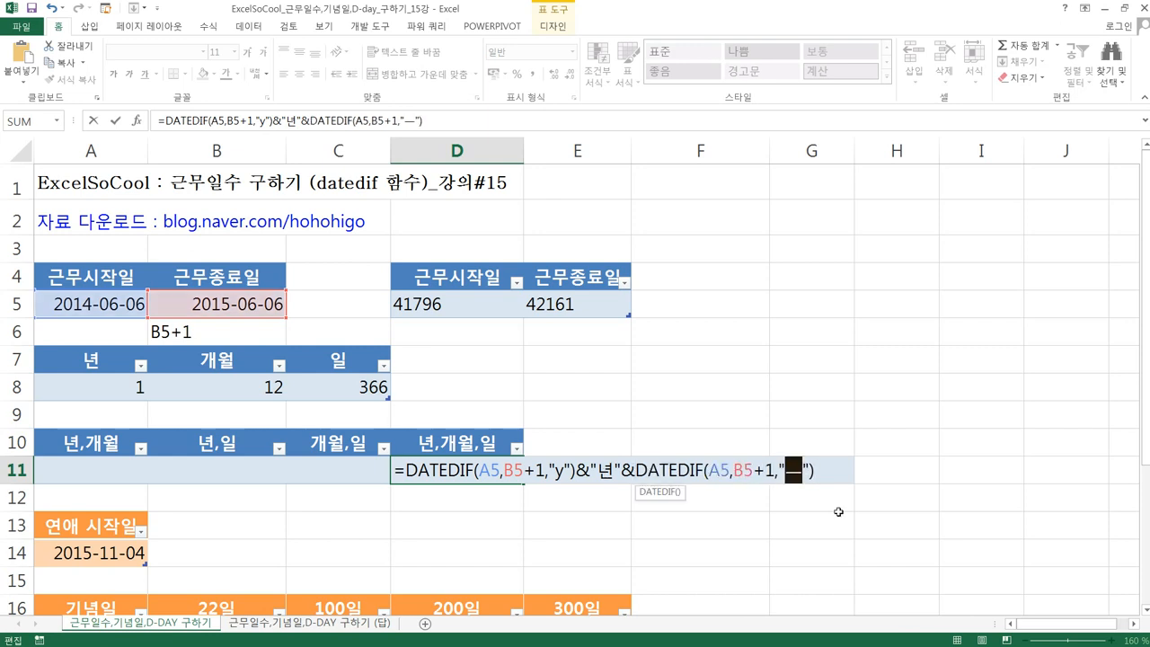
key(shift+Left)
key(BackSpace)
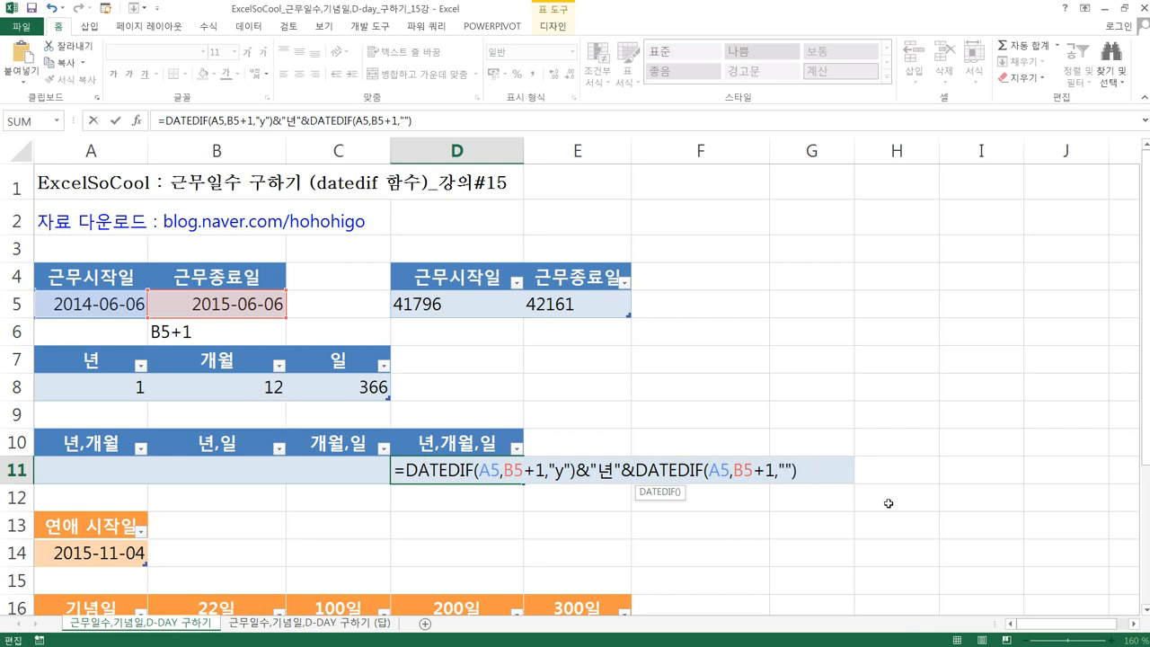
text(m)
key(Left)
text(y)
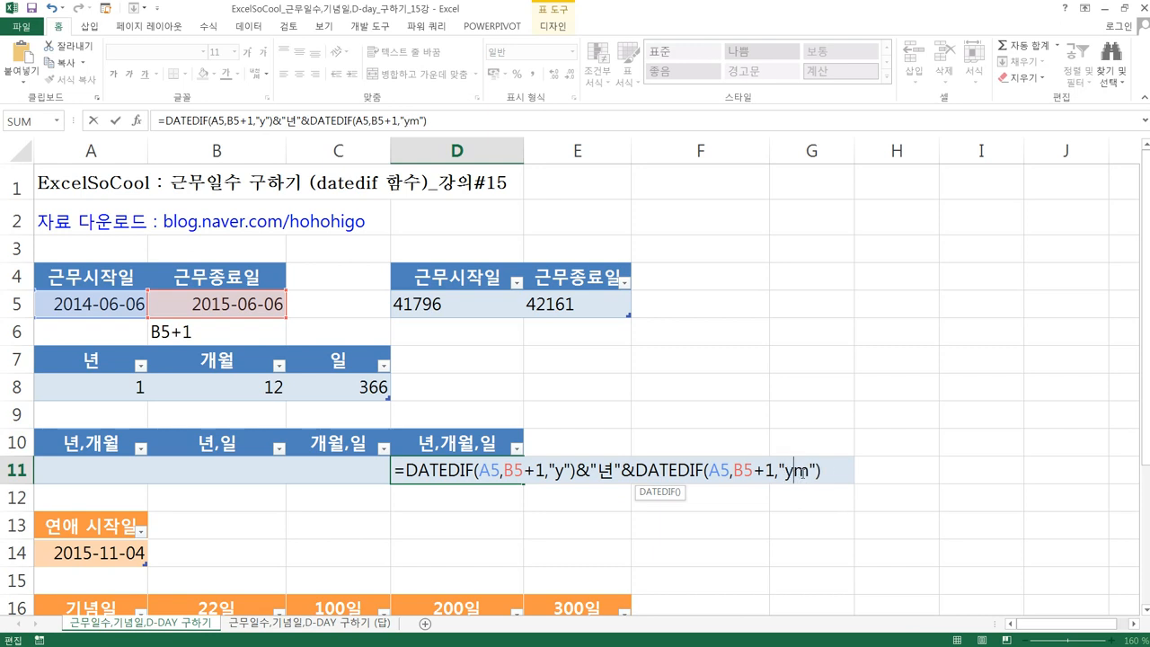
Append the month label &"개월"& after the "ym" DATEDIF in D11
click(829, 464)
text(&")
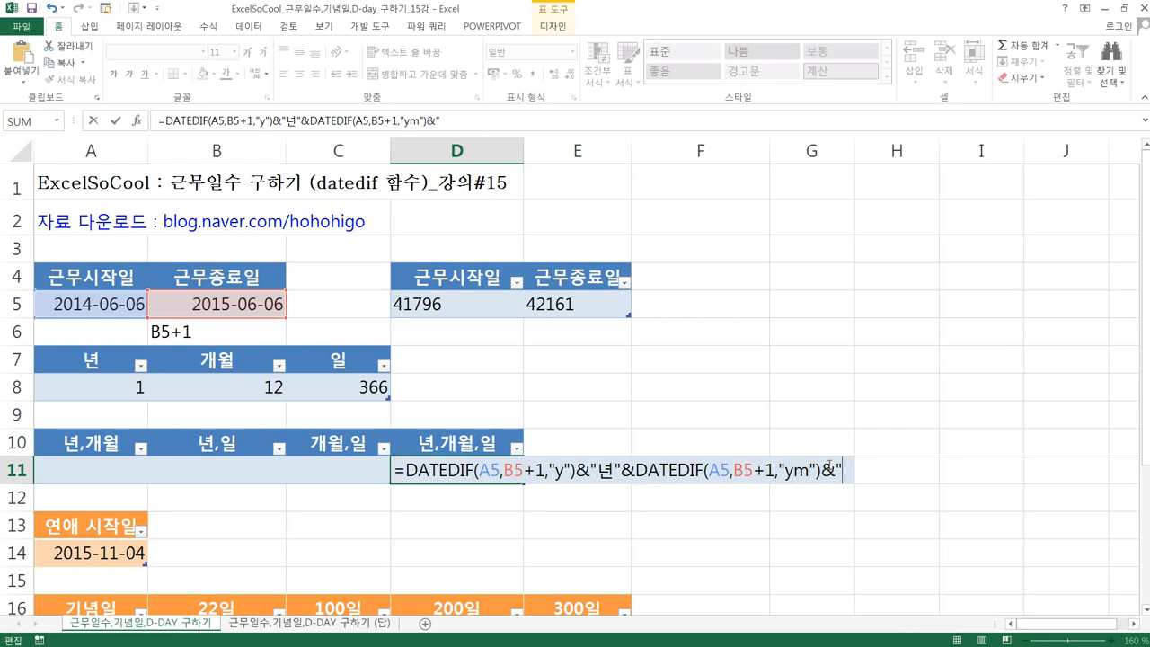
text(개월")
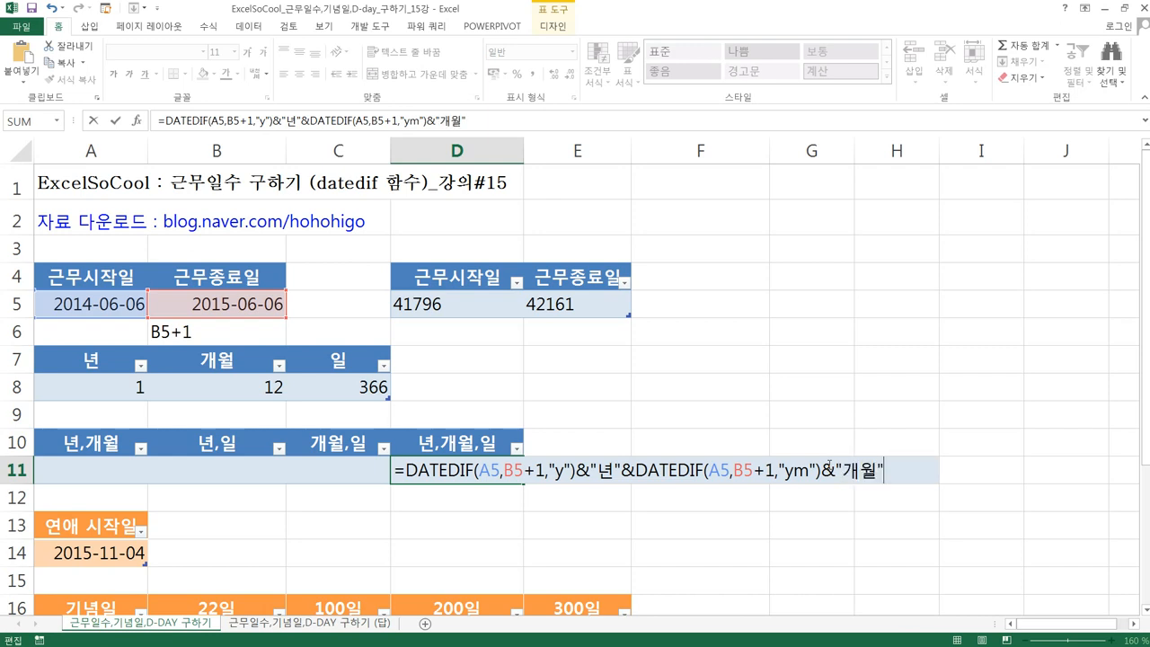
text(&)
Append a third copy of the DATEDIF to D11 without its equals sign and set its unit to "md"
text(=DATEDIF(A5,B5+1,"y"))
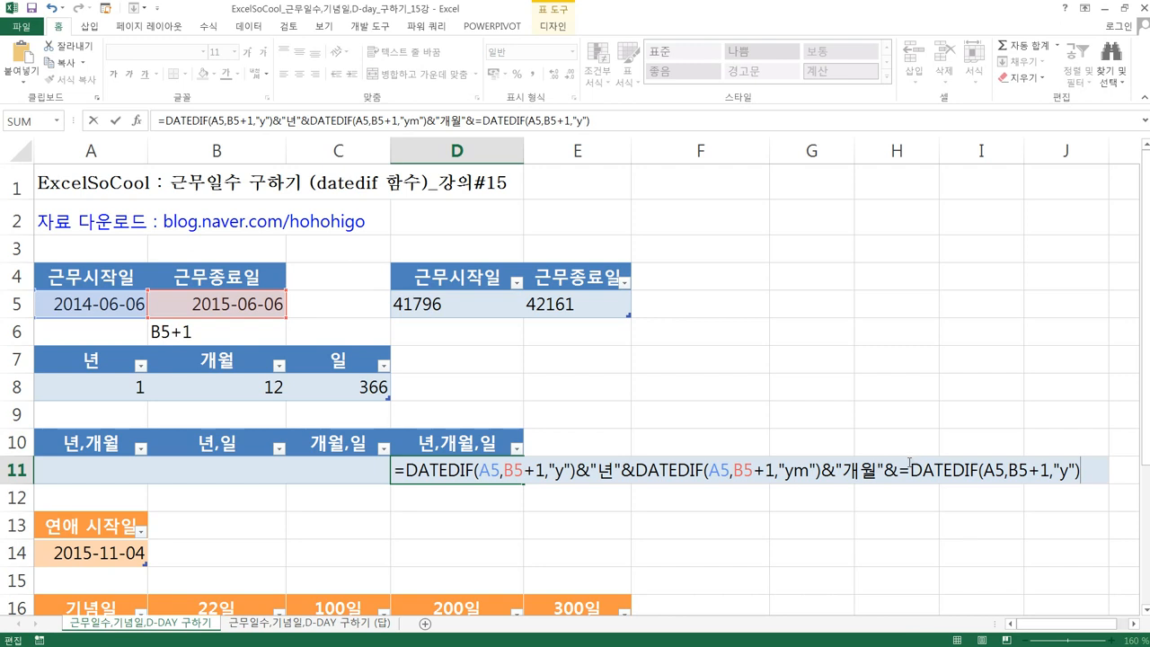
click(909, 464)
key(BackSpace)
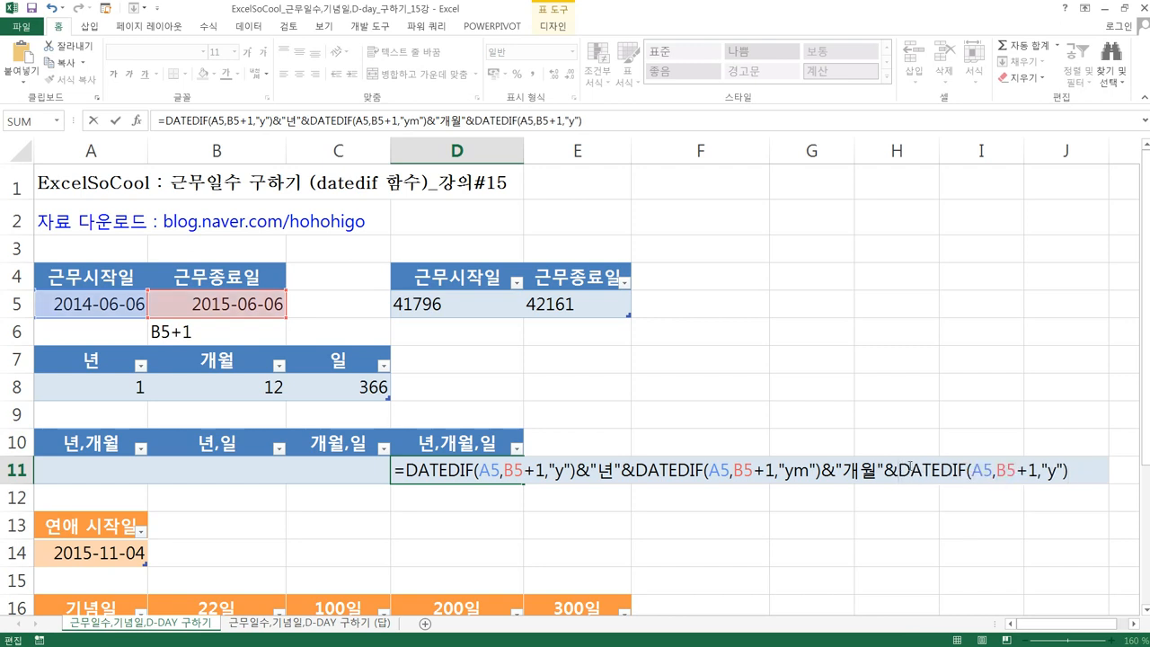
click(1057, 468)
key(BackSpace)
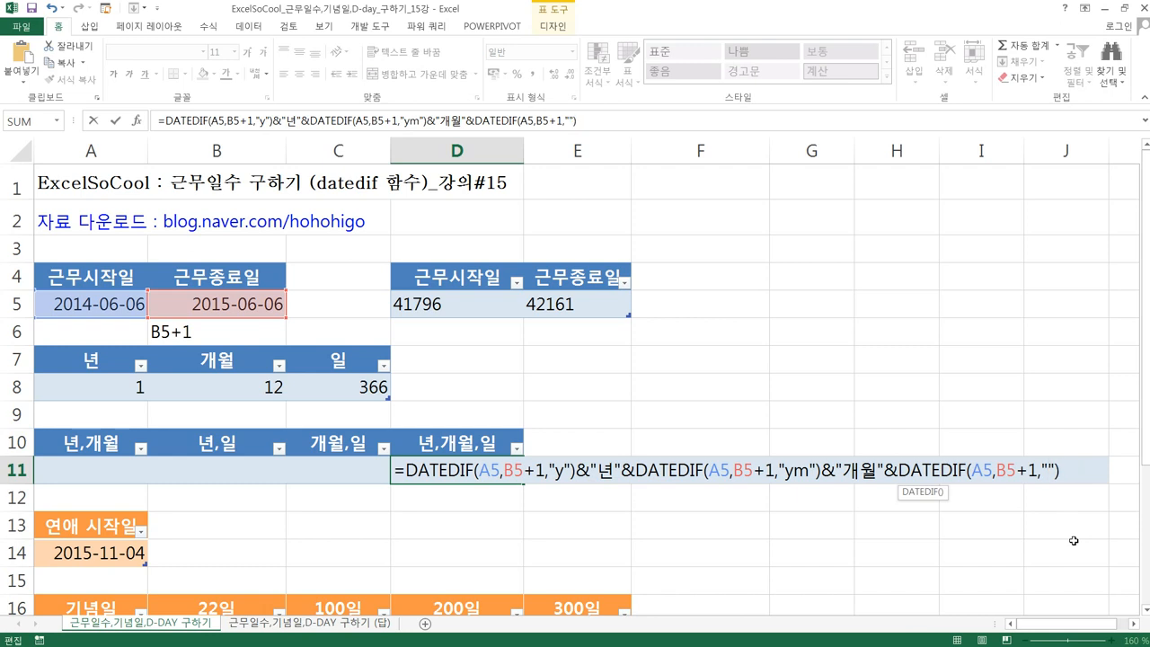
text(ㅡㅇ)
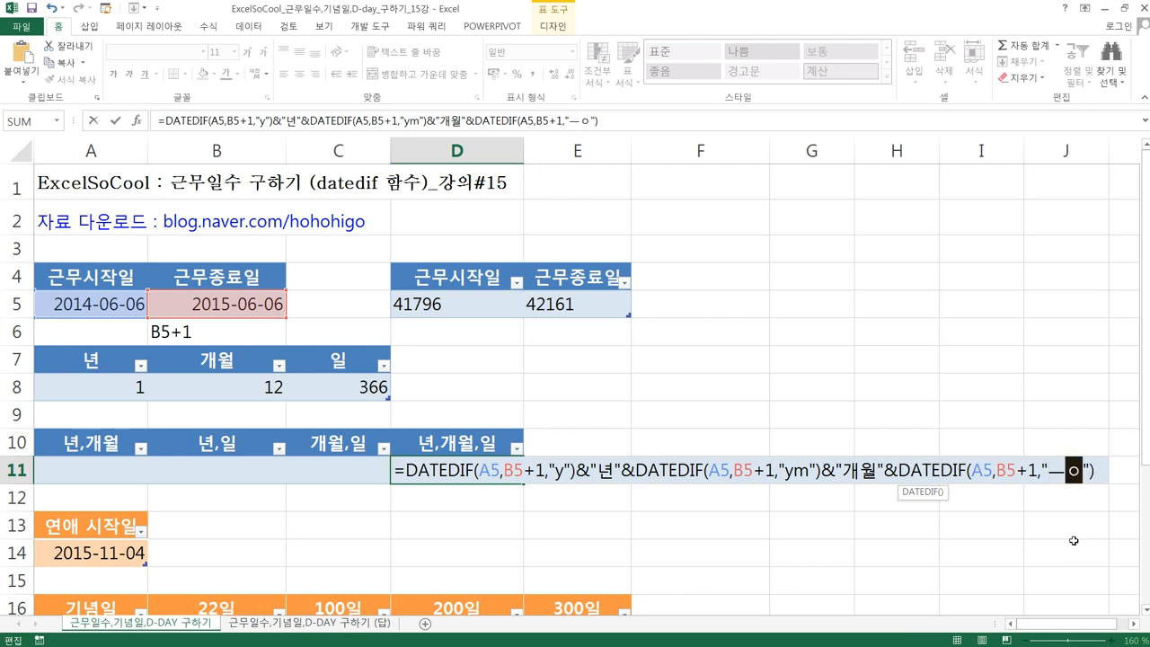
key(BackSpace)
key(BackSpace)
text(md)
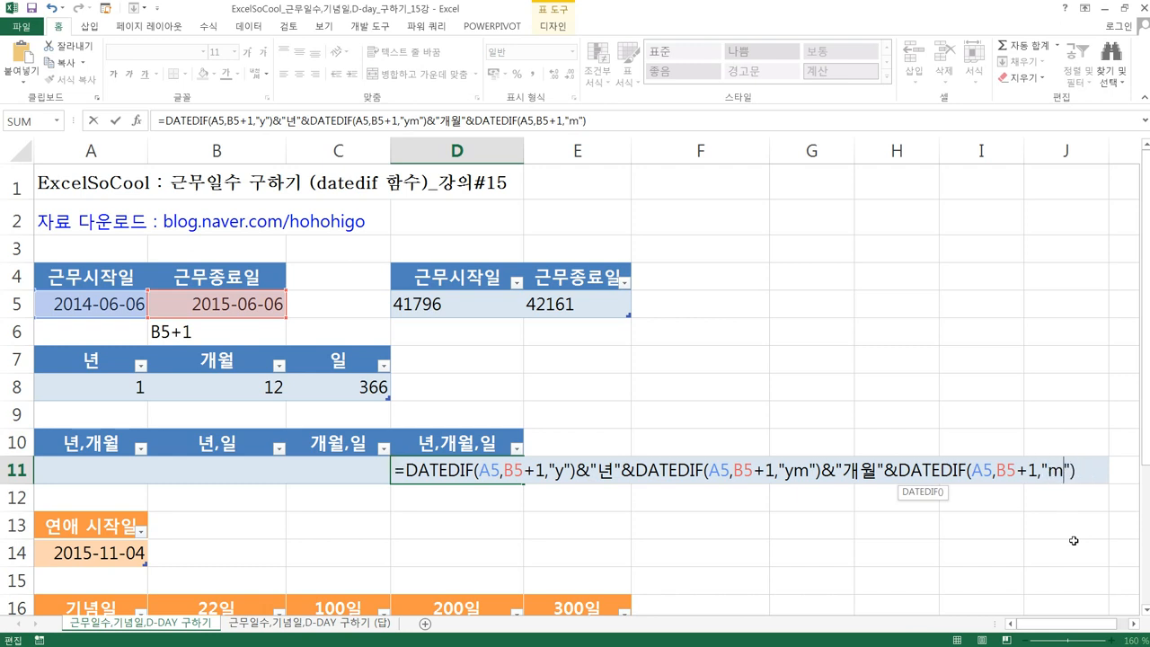
Finish the D11 formula with the day label &"일" and enter it
click(1097, 476)
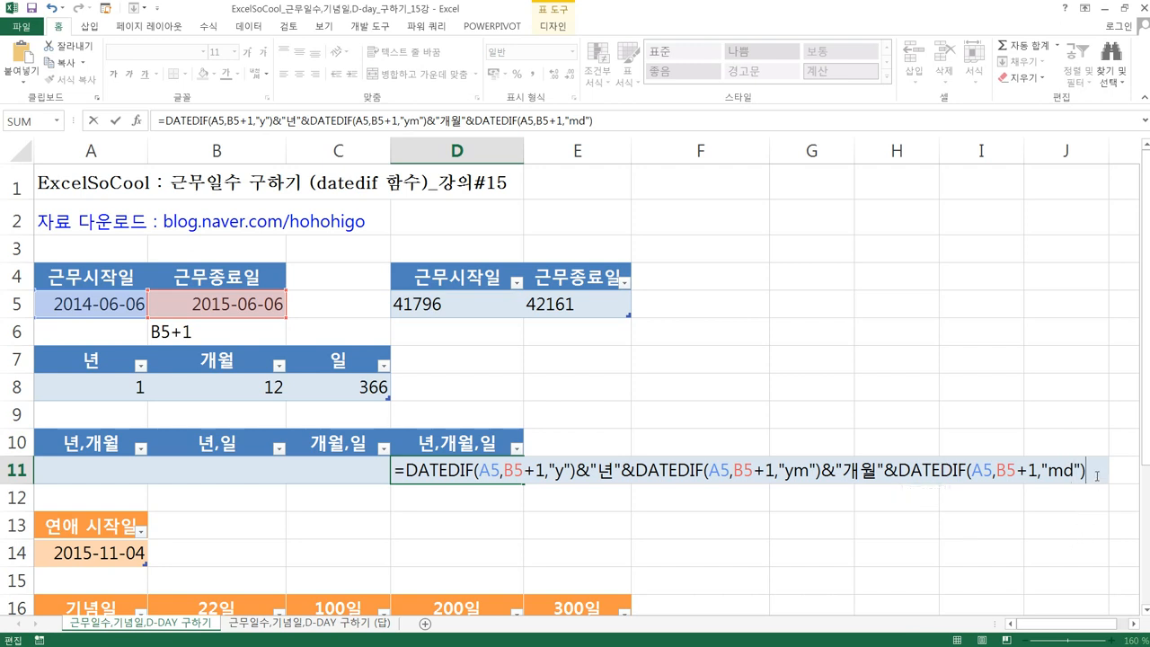
text(&"d)
key(BackSpace)
key(BackSpace)
key(BackSpace)
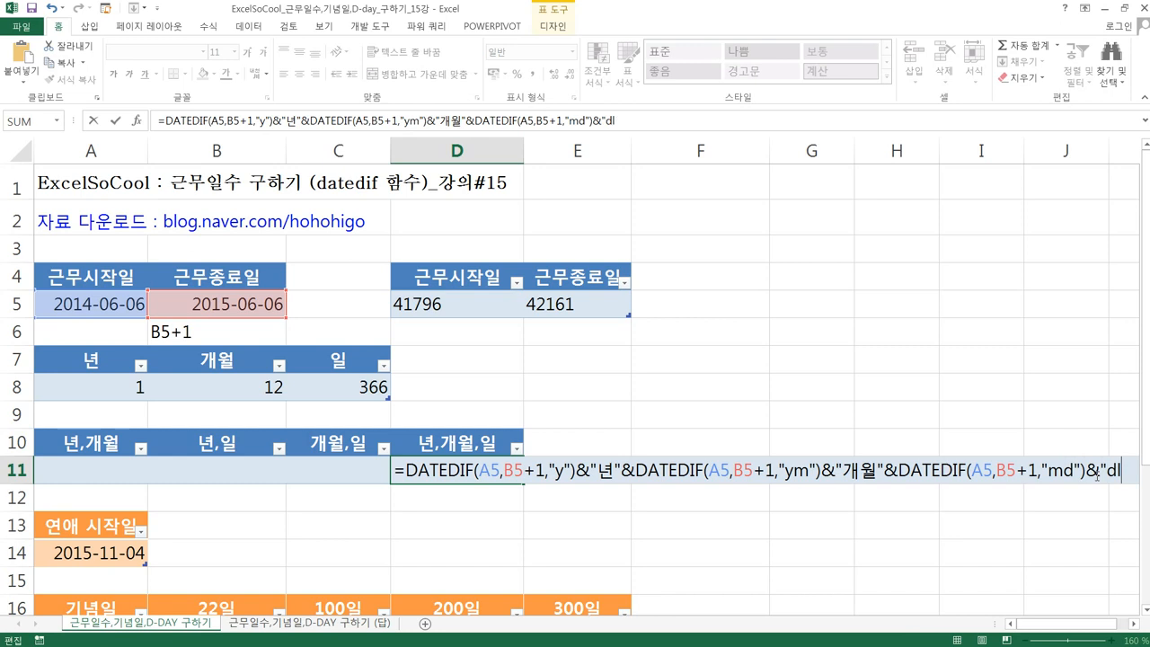
text(일")
key(Return)
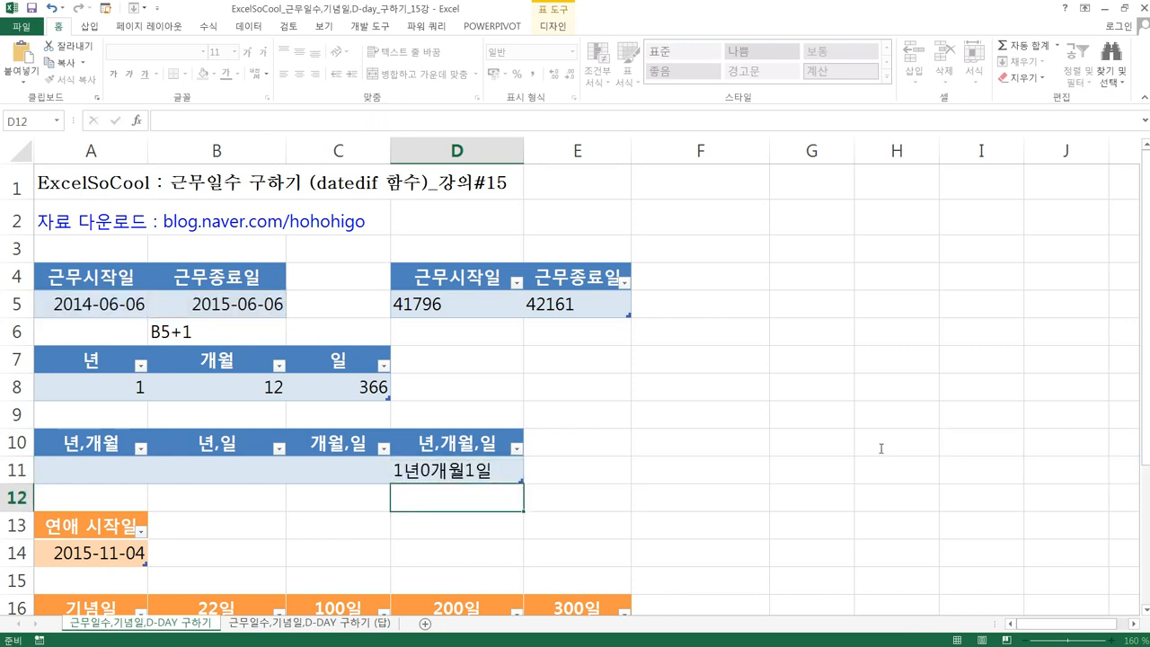
Change the 근무종료일 date in B5 to 2016-09-06
click(447, 472)
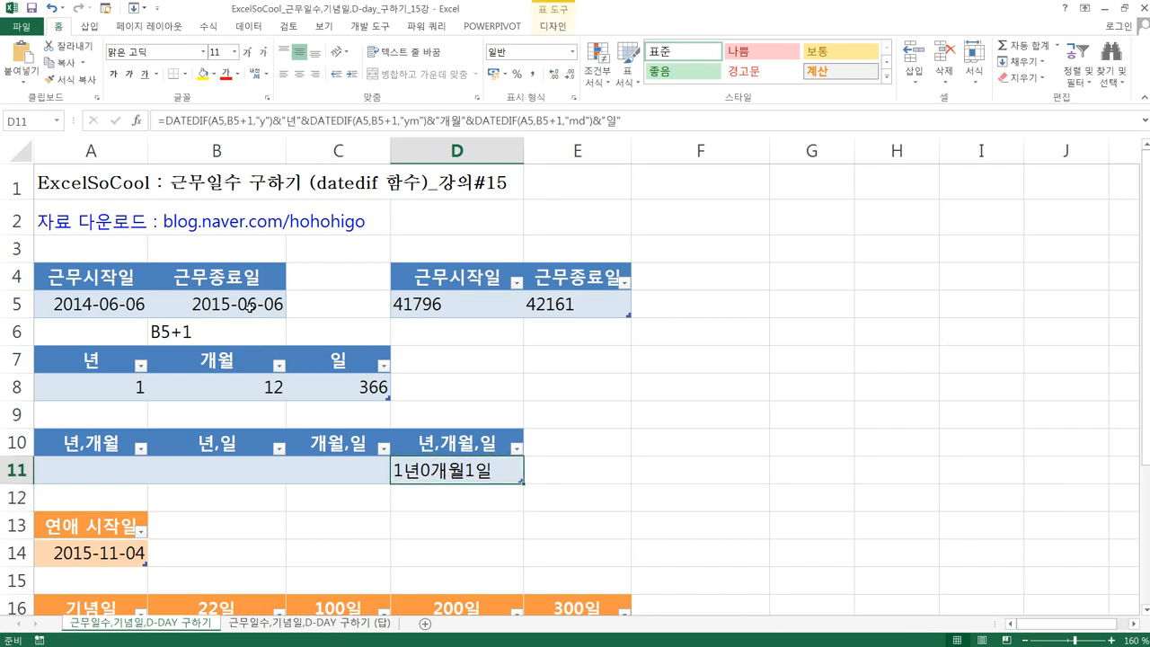
click(249, 306)
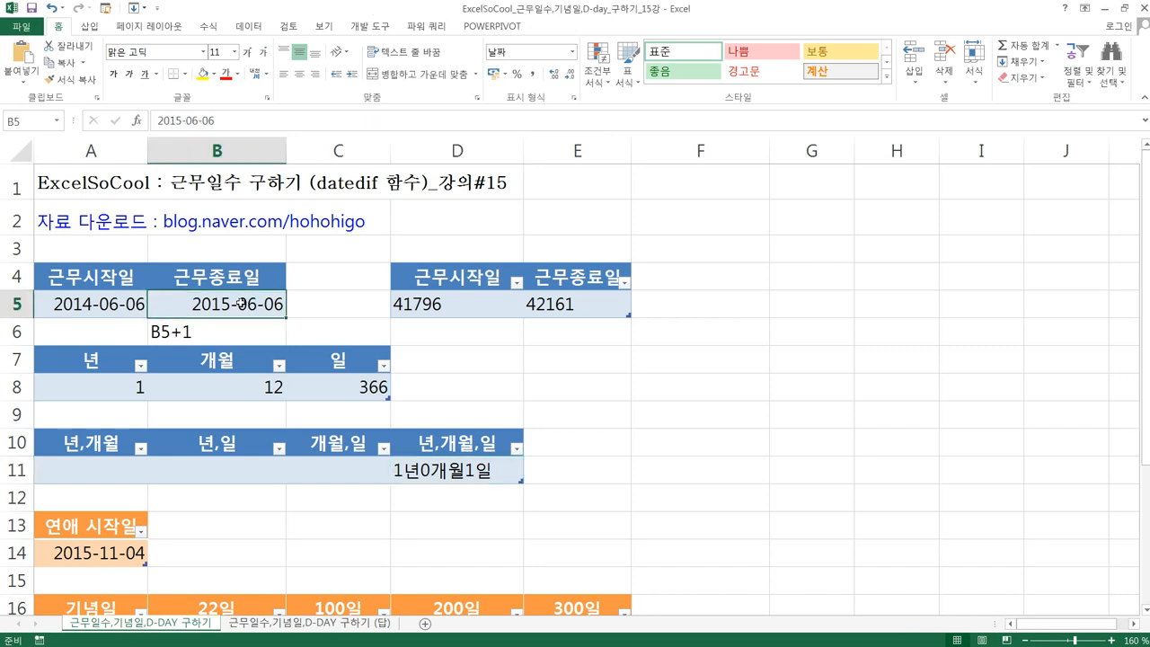
double_click(231, 307)
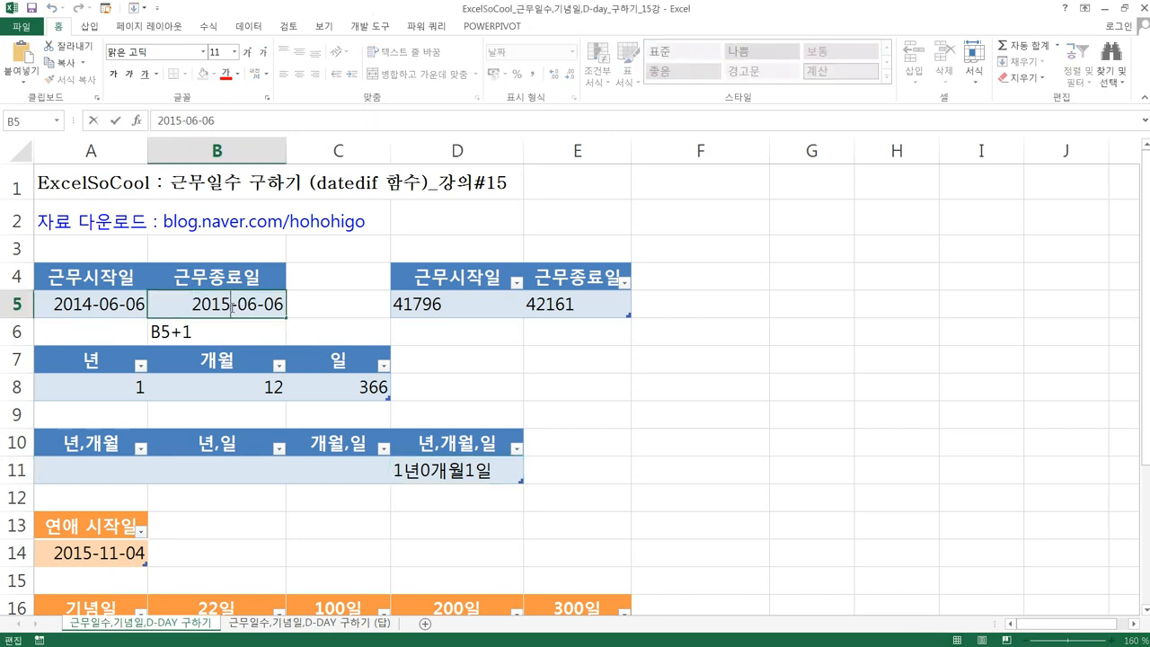
key(BackSpace)
text(6)
key(Delete)
text(9)
key(Return)
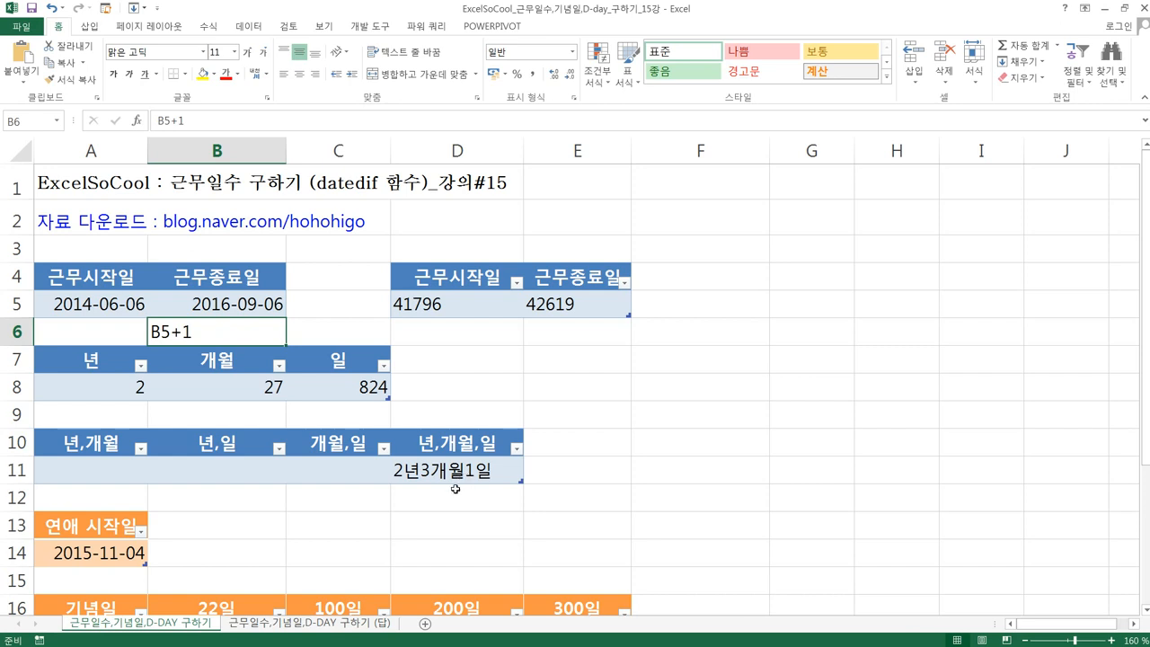
Copy the D11 formula text without its equals sign, leaving that cell's formula intact
click(350, 468)
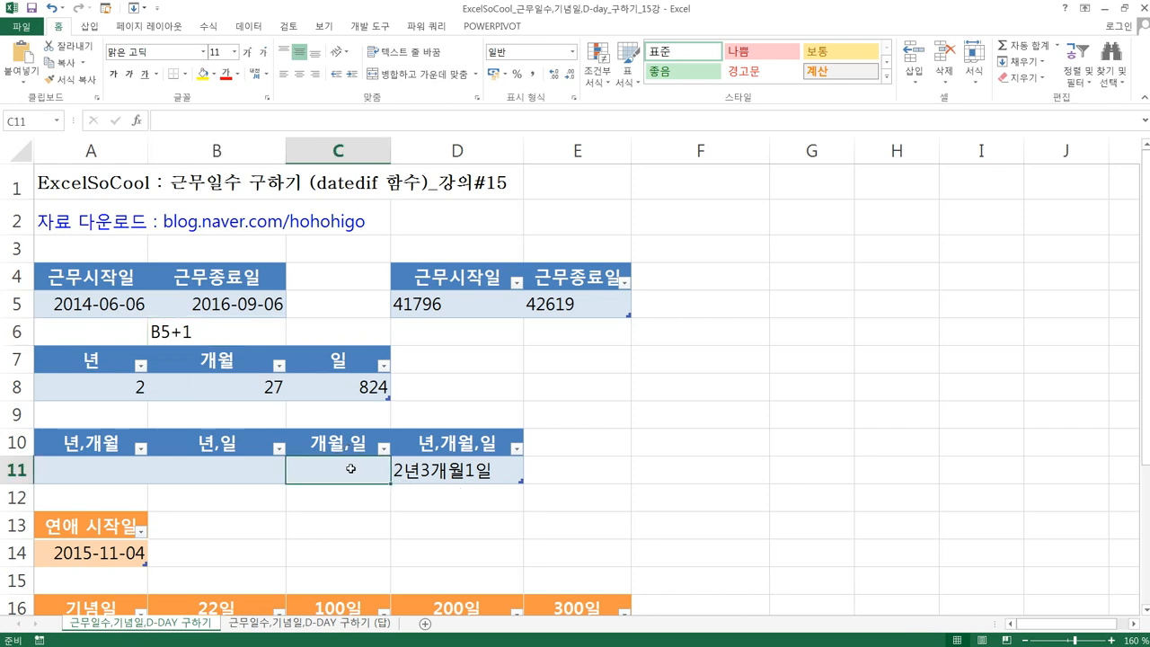
click(414, 470)
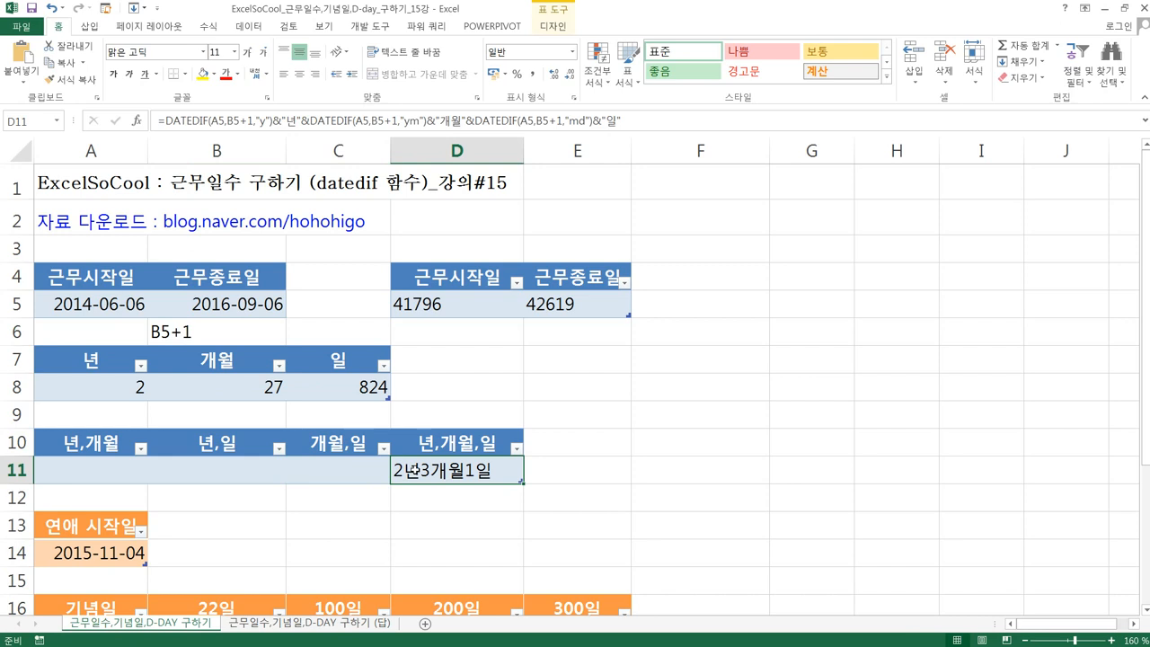
double_click(414, 470)
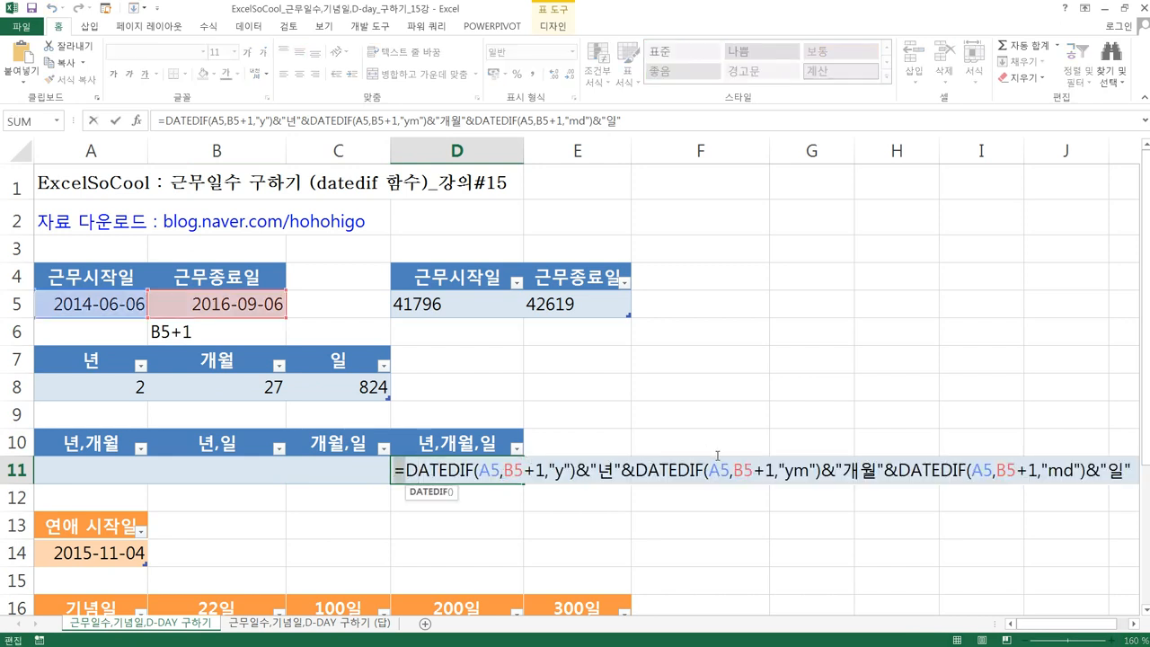
drag(407, 468, 1132, 469)
key(ctrl+c)
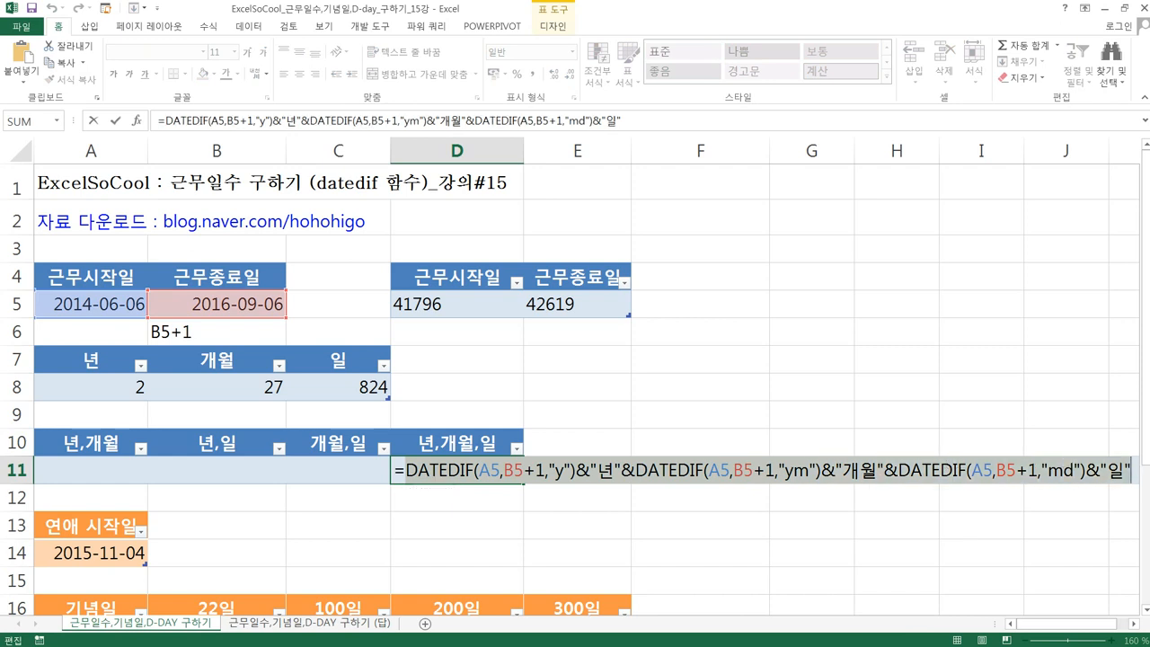
key(Return)
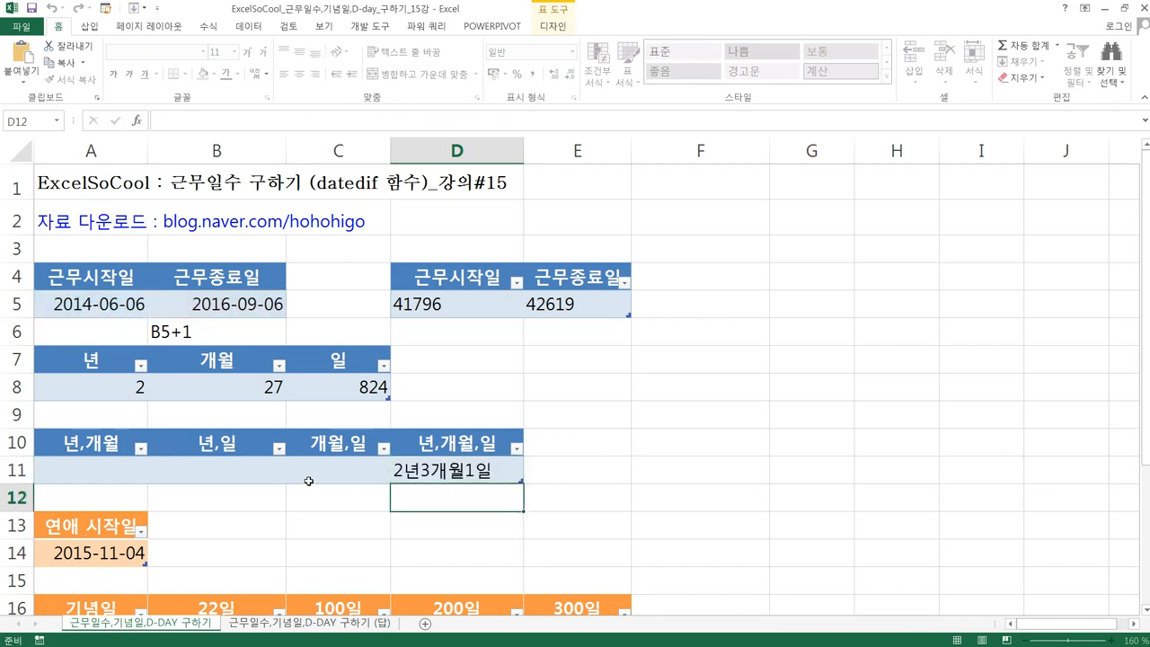
Paste the formula text into the 개월,일 cell C11, prefix it with =, and remove the DATEDIF year part with its "년" label
double_click(315, 471)
key(ctrl+v)
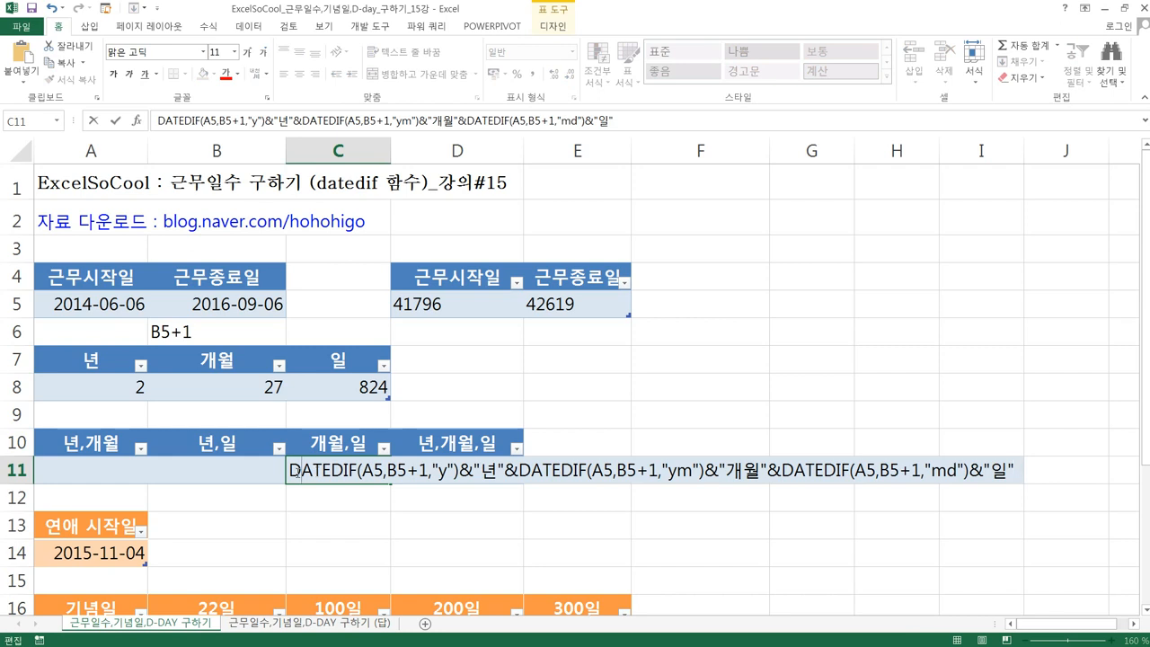
click(293, 471)
text(=)
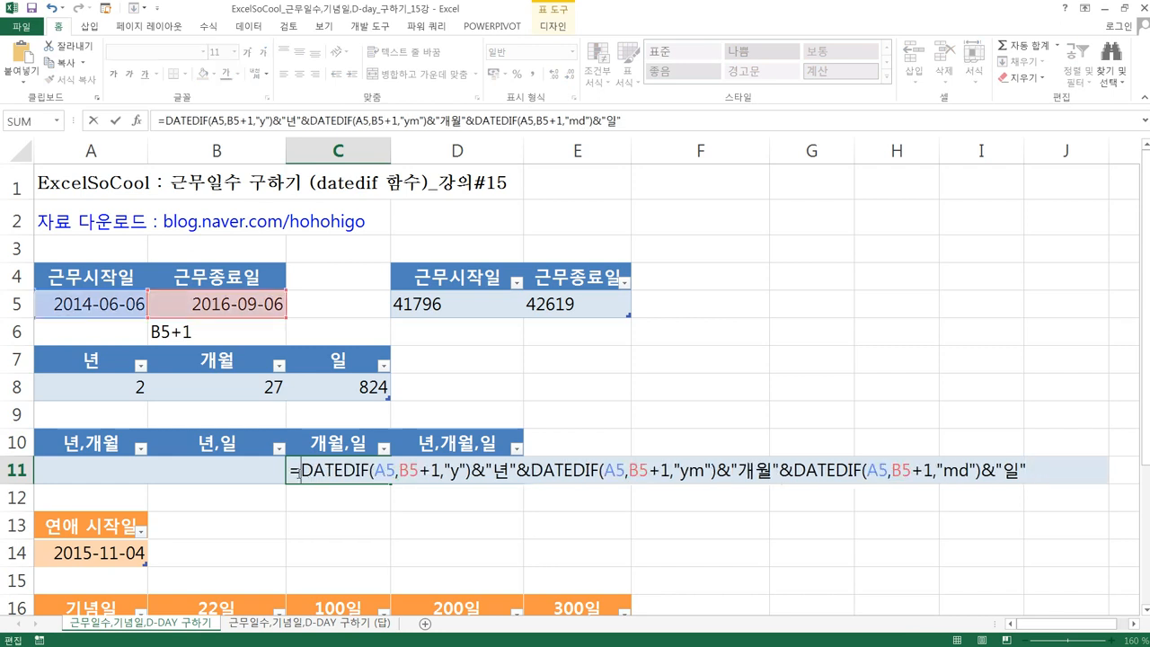
drag(302, 470, 530, 469)
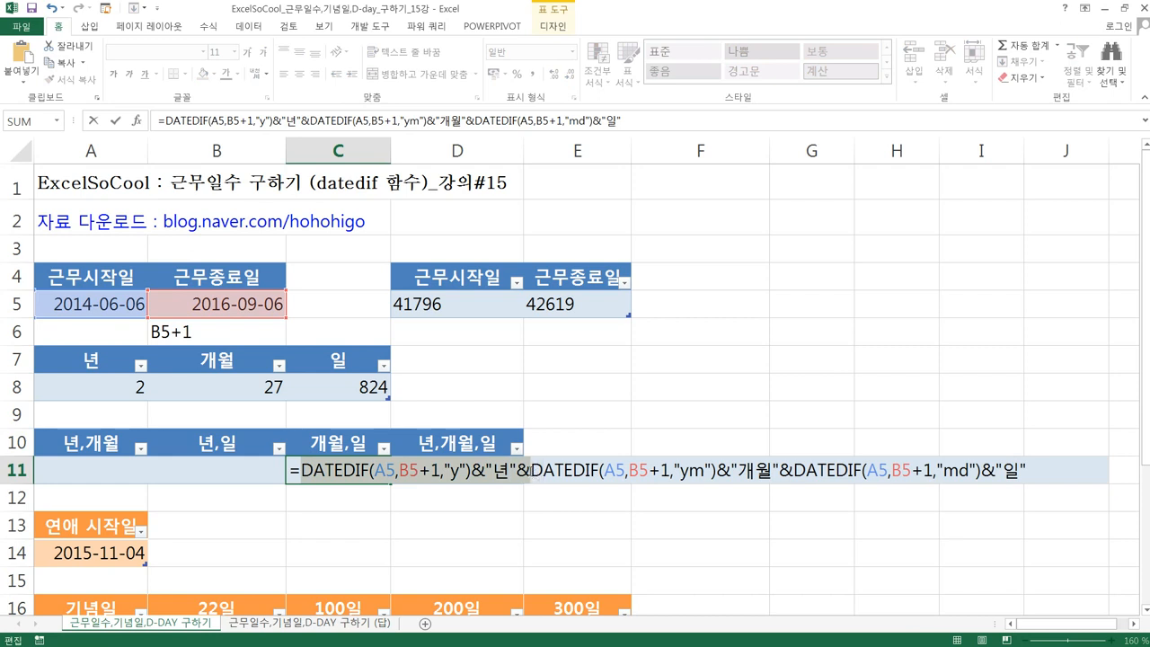
key(Delete)
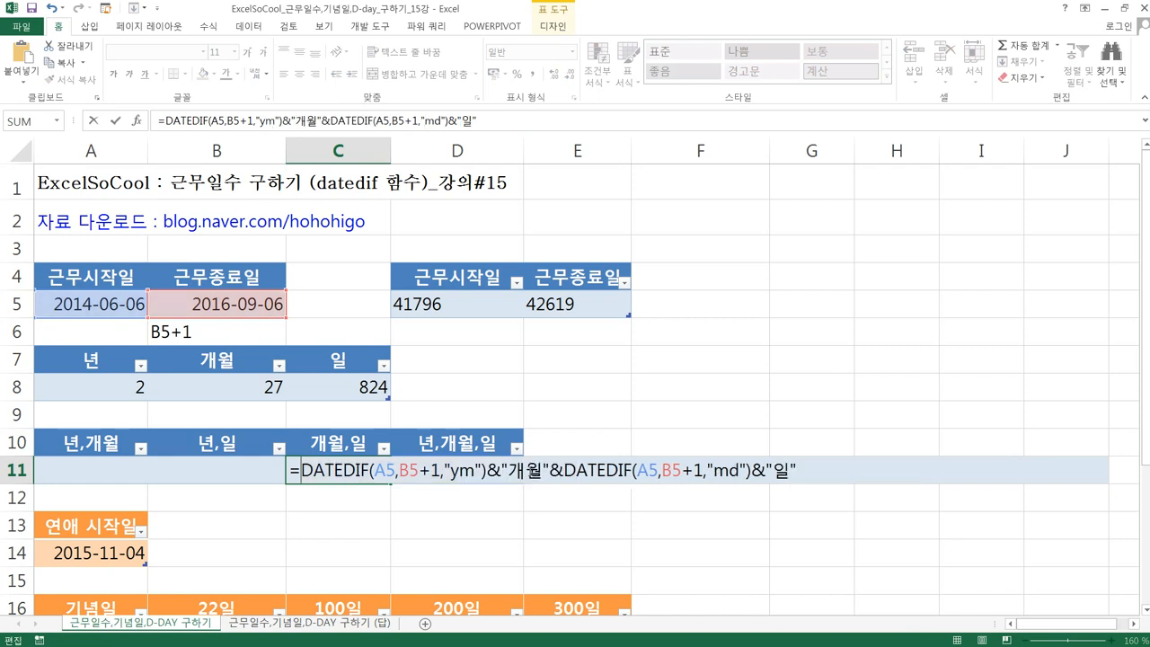
Change the first DATEDIF unit in C11 to "m" and enter the formula
click(460, 473)
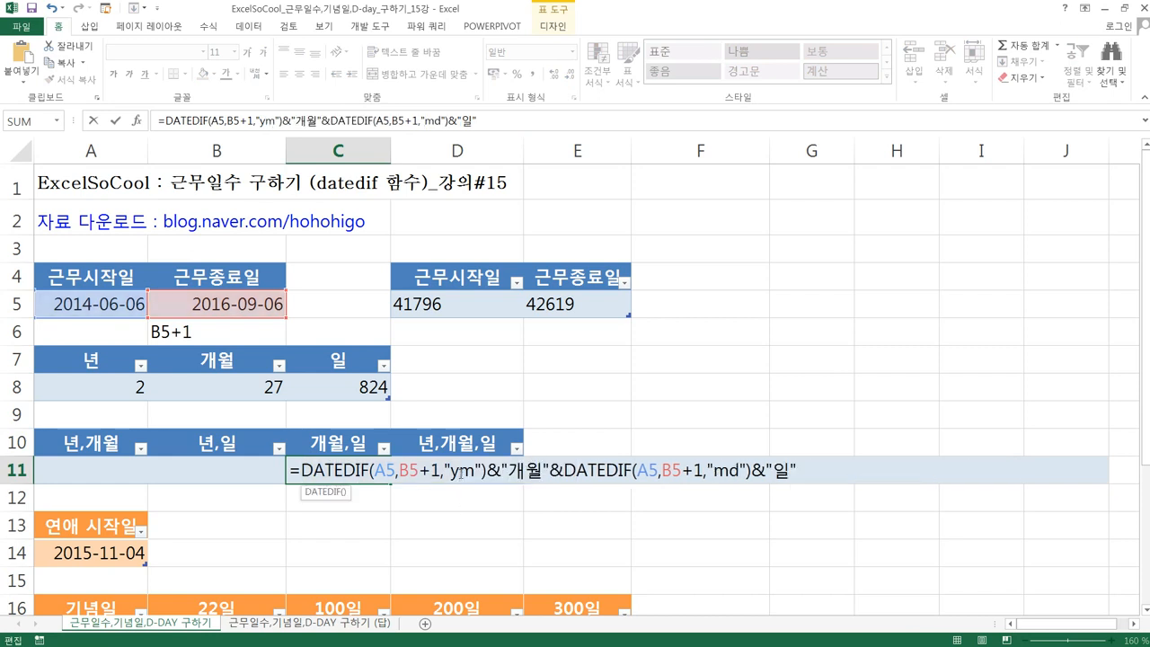
key(BackSpace)
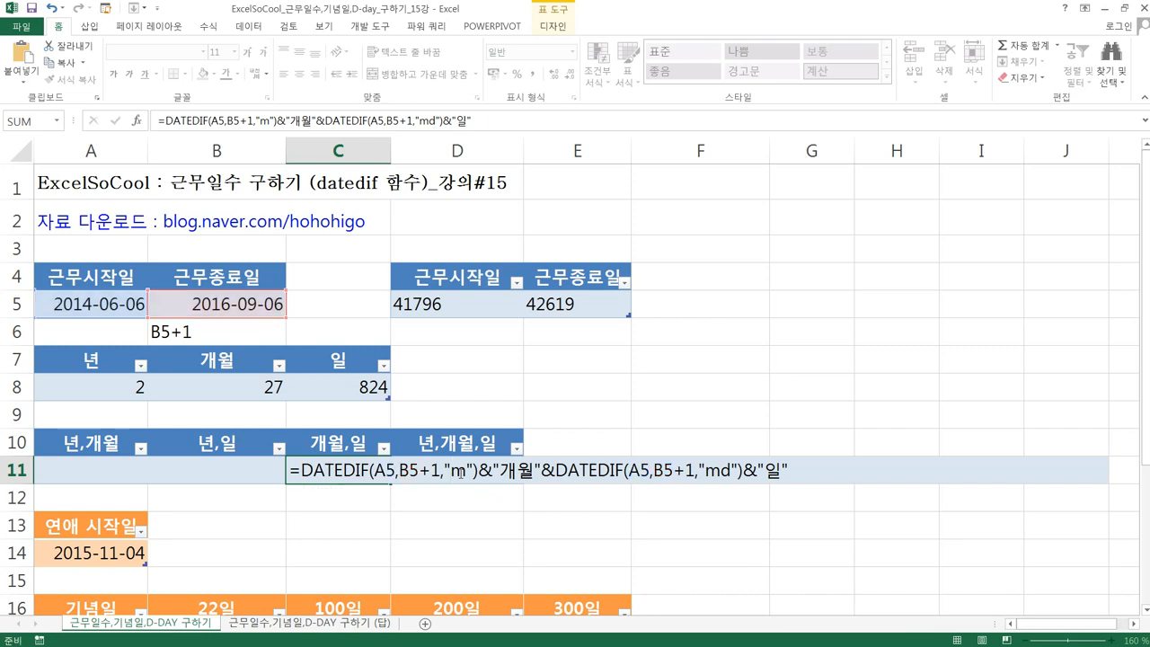
key(Return)
click(340, 469)
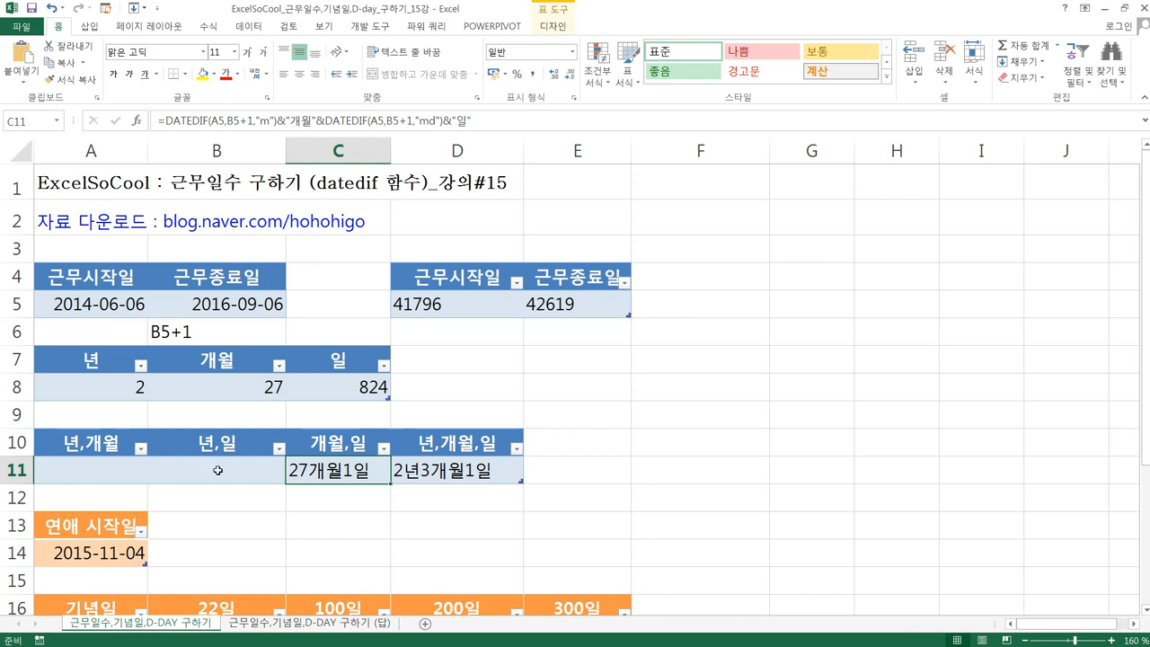
Paste the copied formula after = in the 년,일 cell B11 and remove the DATEDIF "ym" part with its "개월" label
click(265, 471)
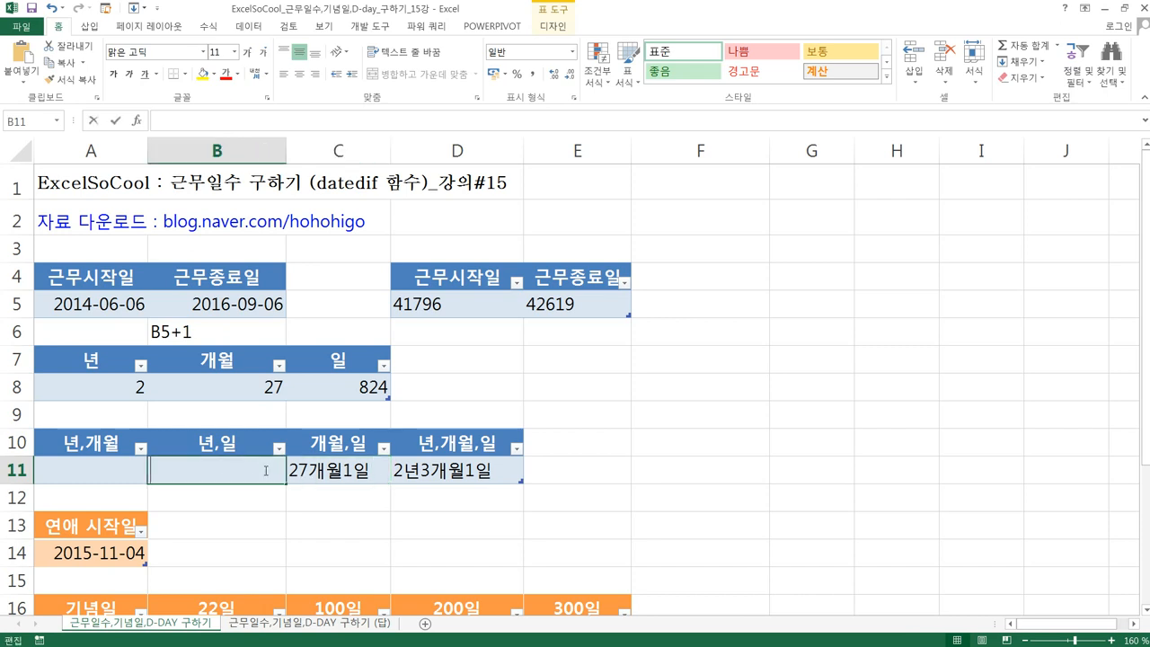
text(=)
key(ctrl+v)
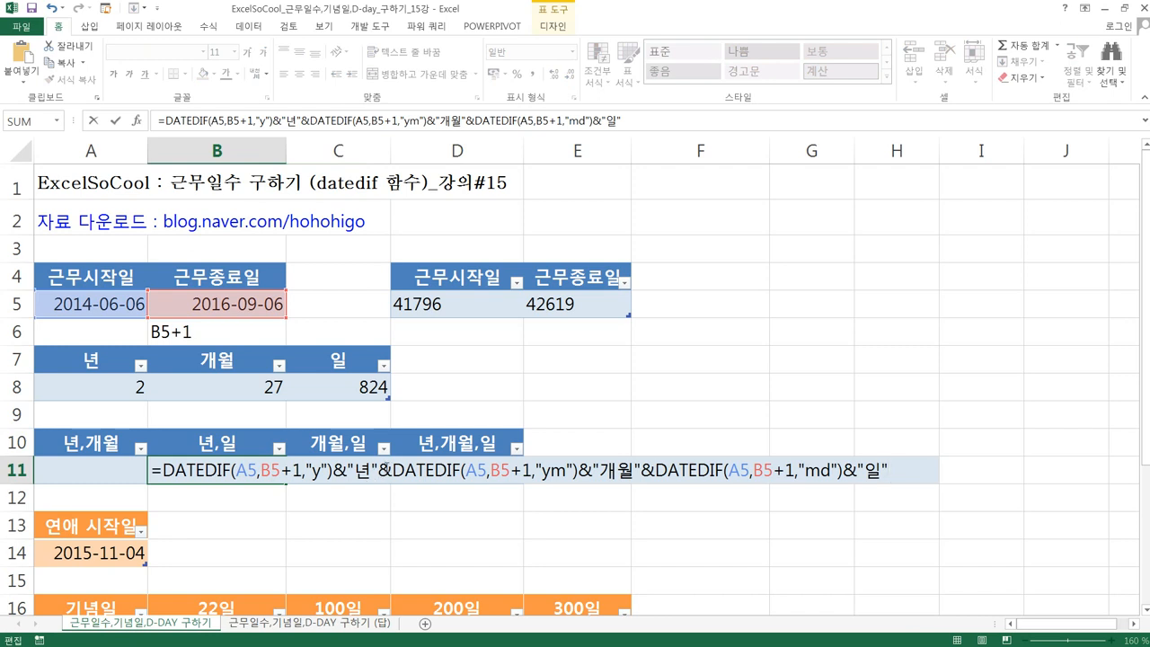
drag(388, 468, 650, 482)
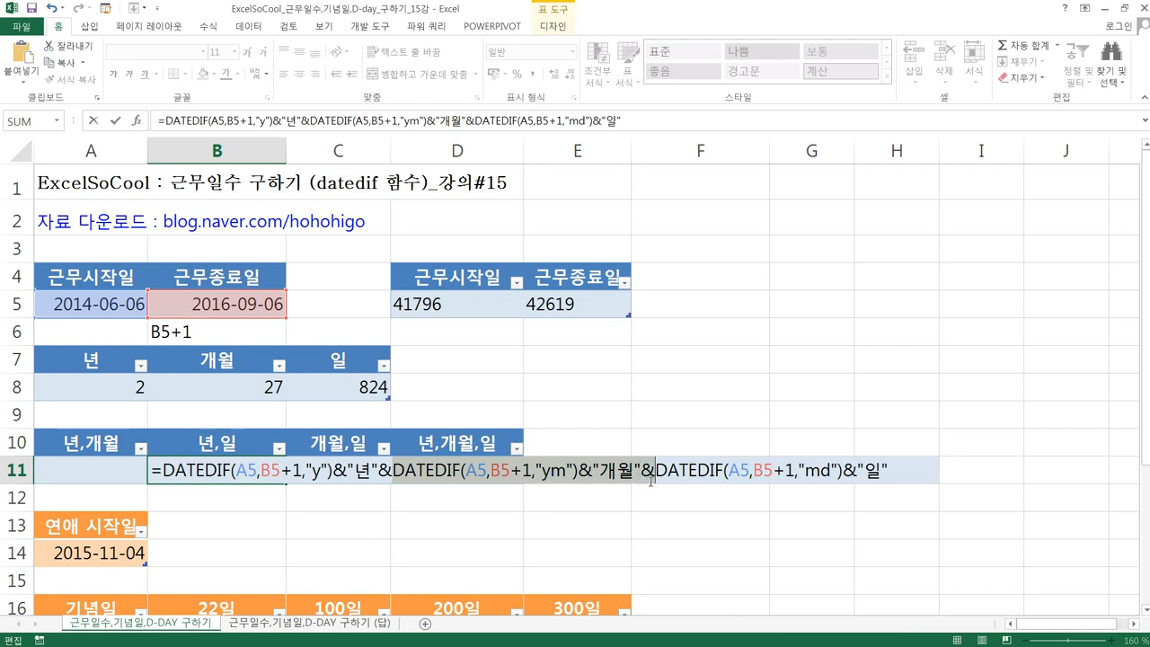
key(Delete)
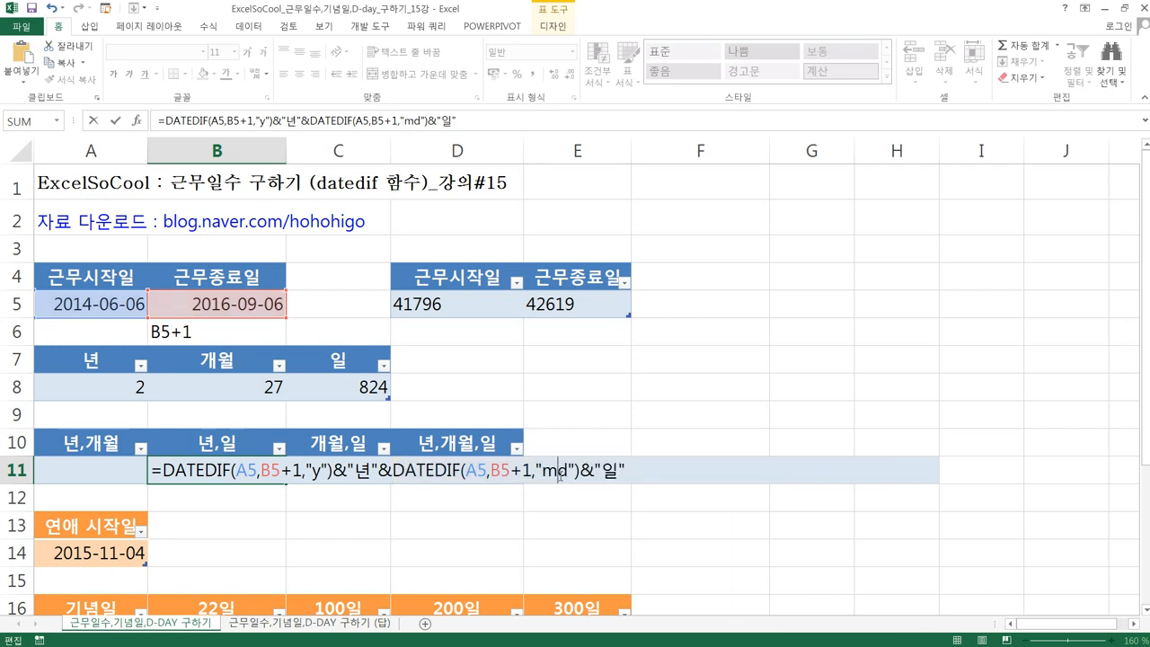
Change the second DATEDIF unit in B11 to "yd" and enter the formula
key(BackSpace)
text(ㅛ)
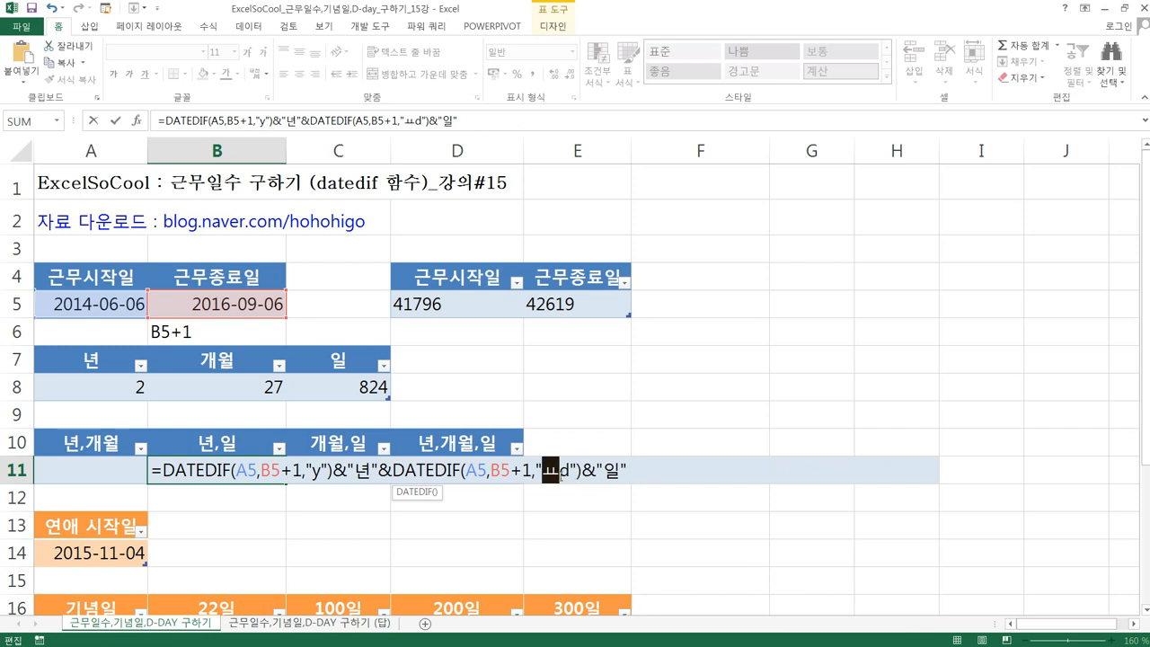
key(BackSpace)
text(y)
key(ctrl+Return)
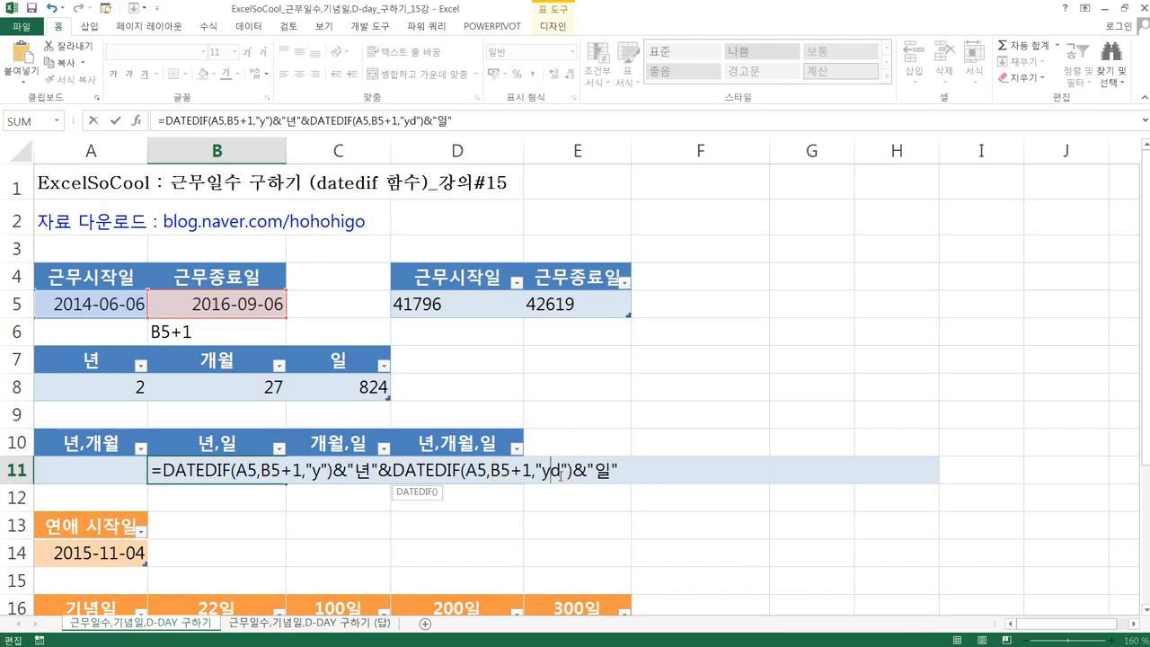
key(Return)
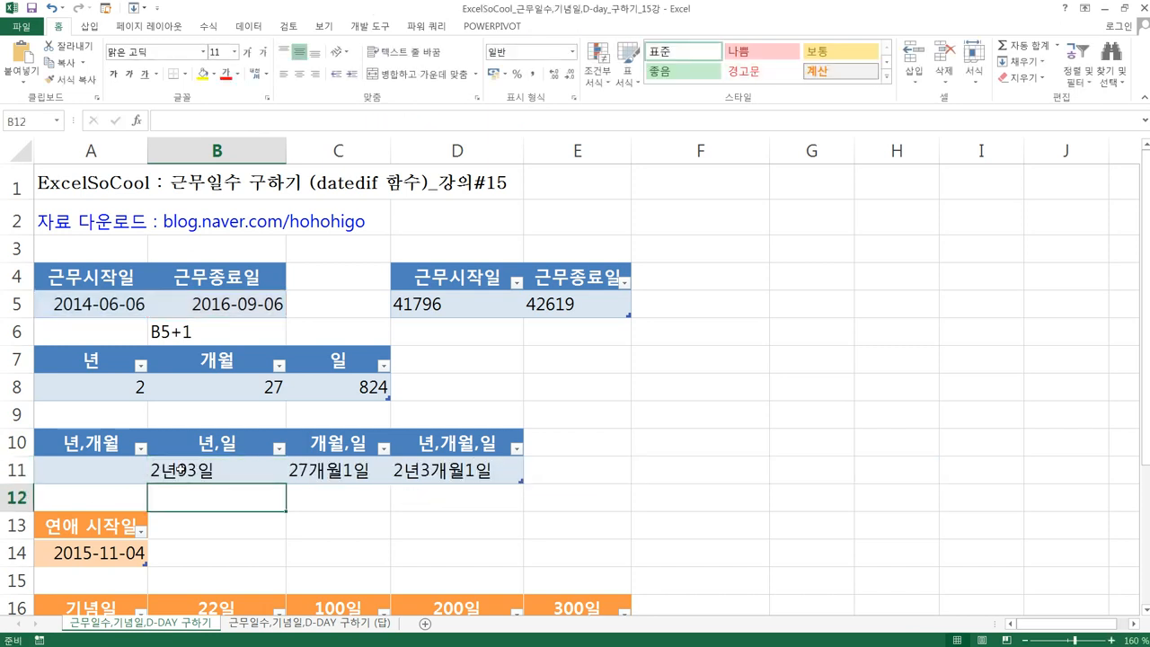
click(180, 469)
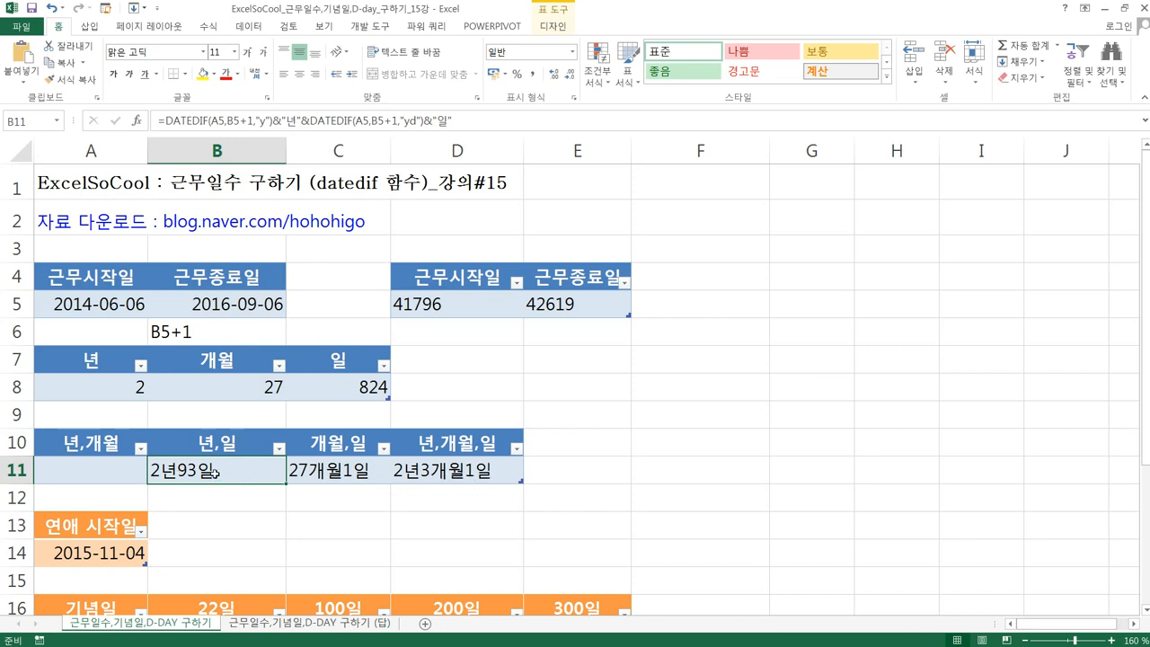
Enter the copied formula after = in the 년,개월 cell A11, without the DATEDIF "md" part and its "일" label
click(122, 476)
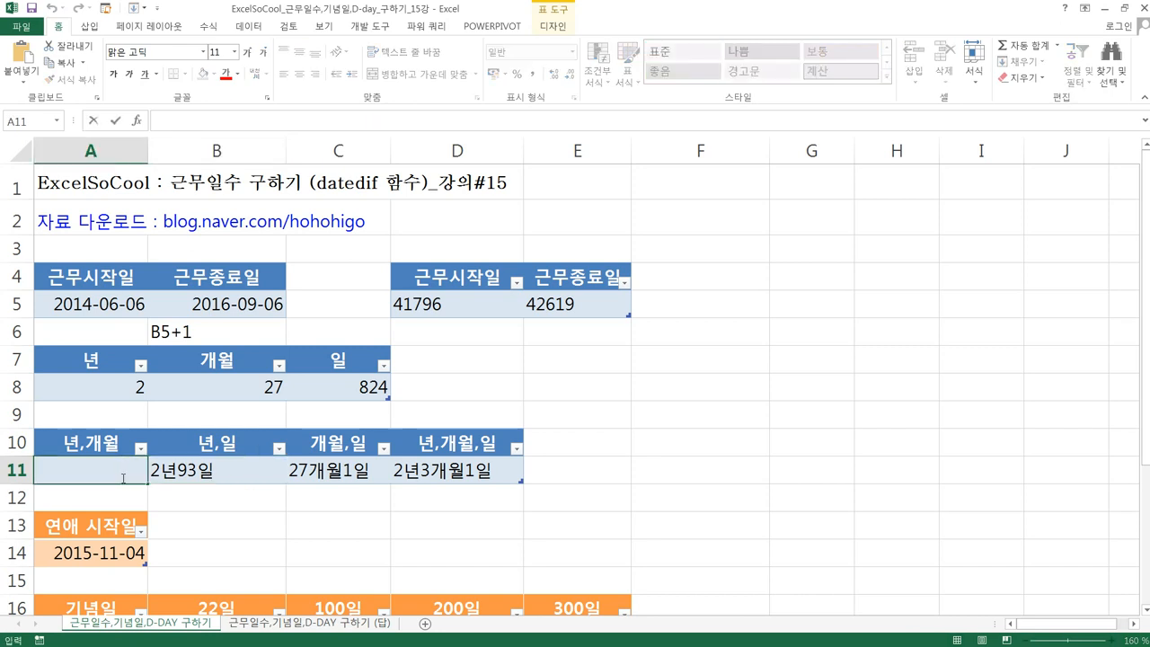
text(=)
key(ctrl+v)
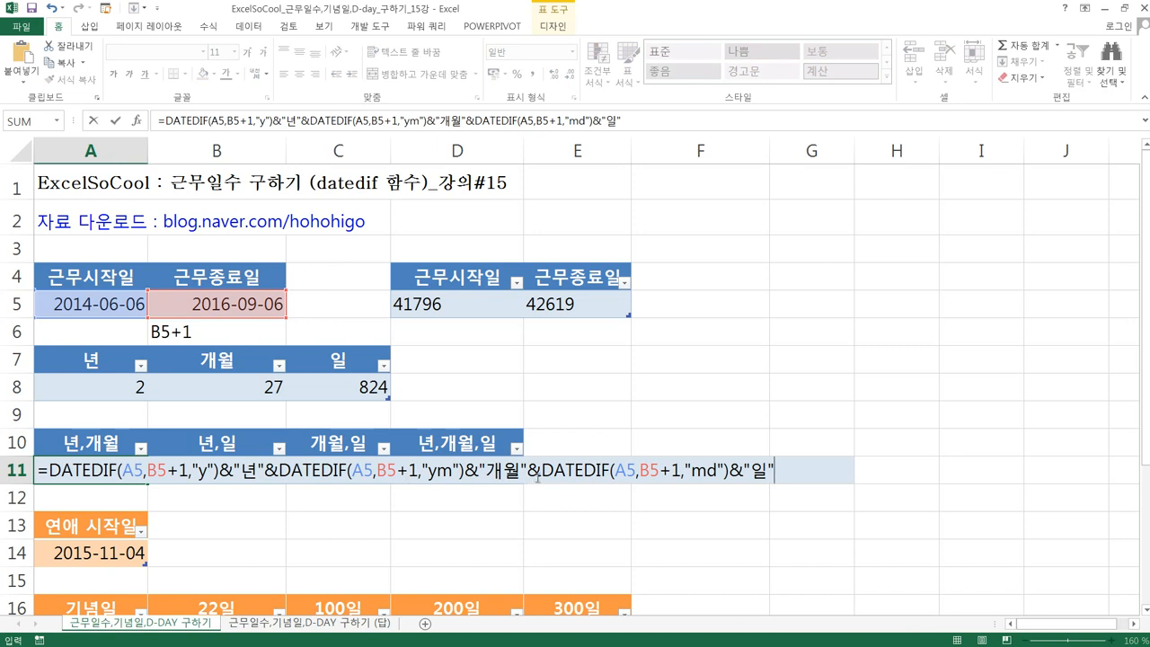
drag(529, 471, 835, 493)
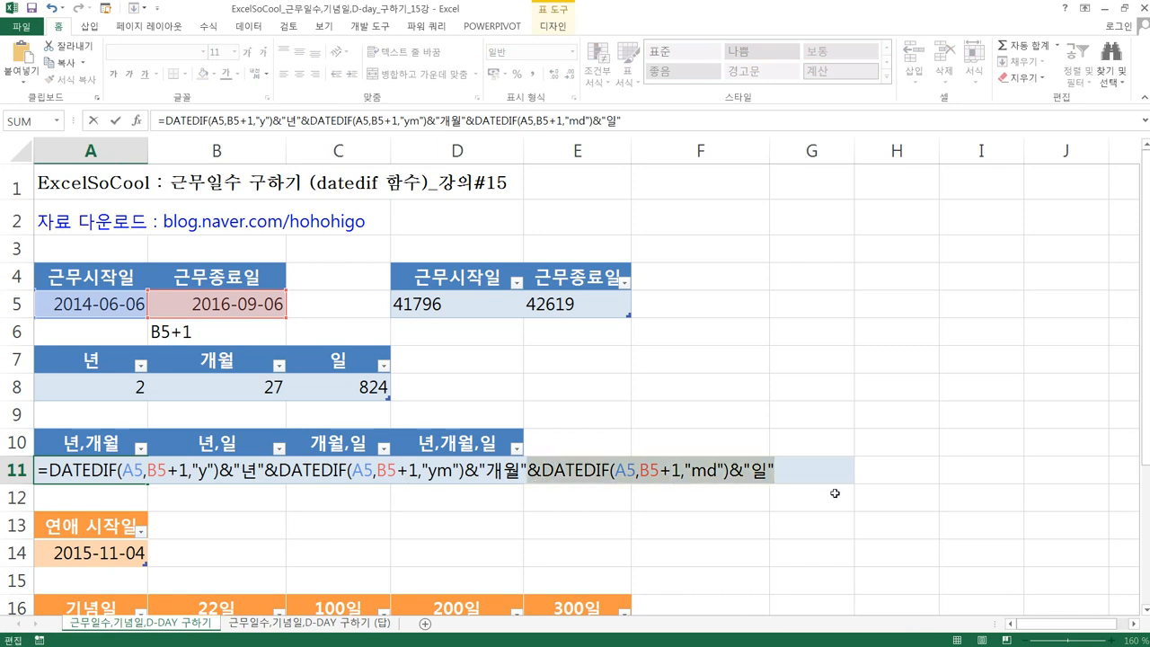
key(Delete)
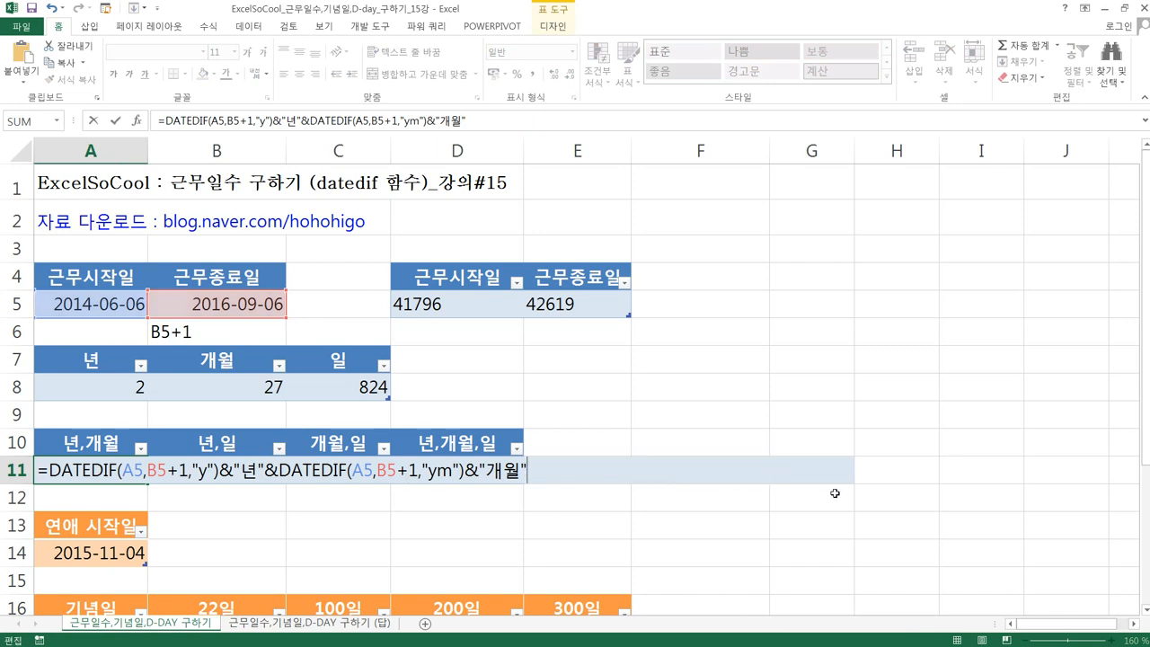
key(Return)
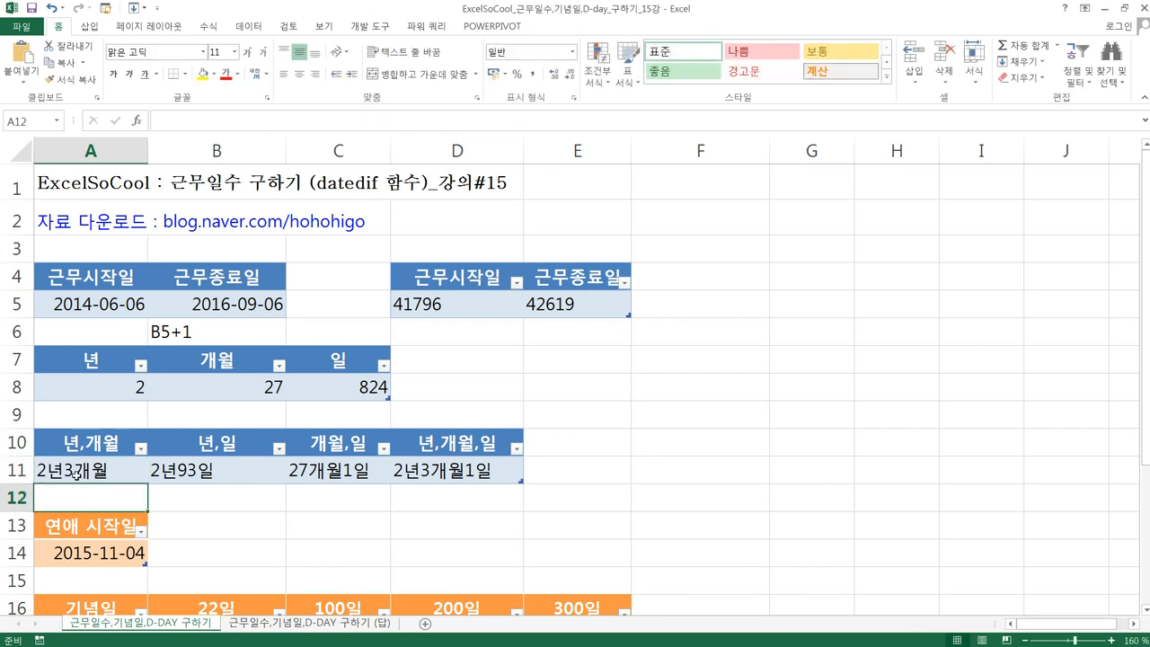
click(79, 469)
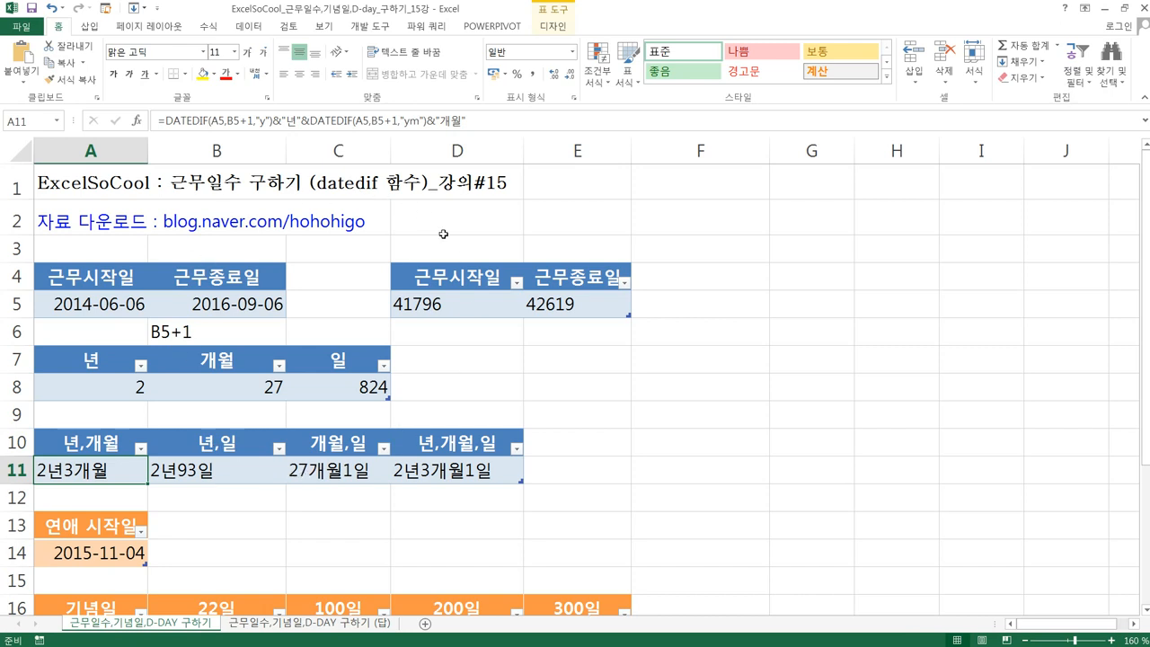
Convert the 연애 시작일 table in A13:A14 to a normal range
scroll(367, 316, down, 3)
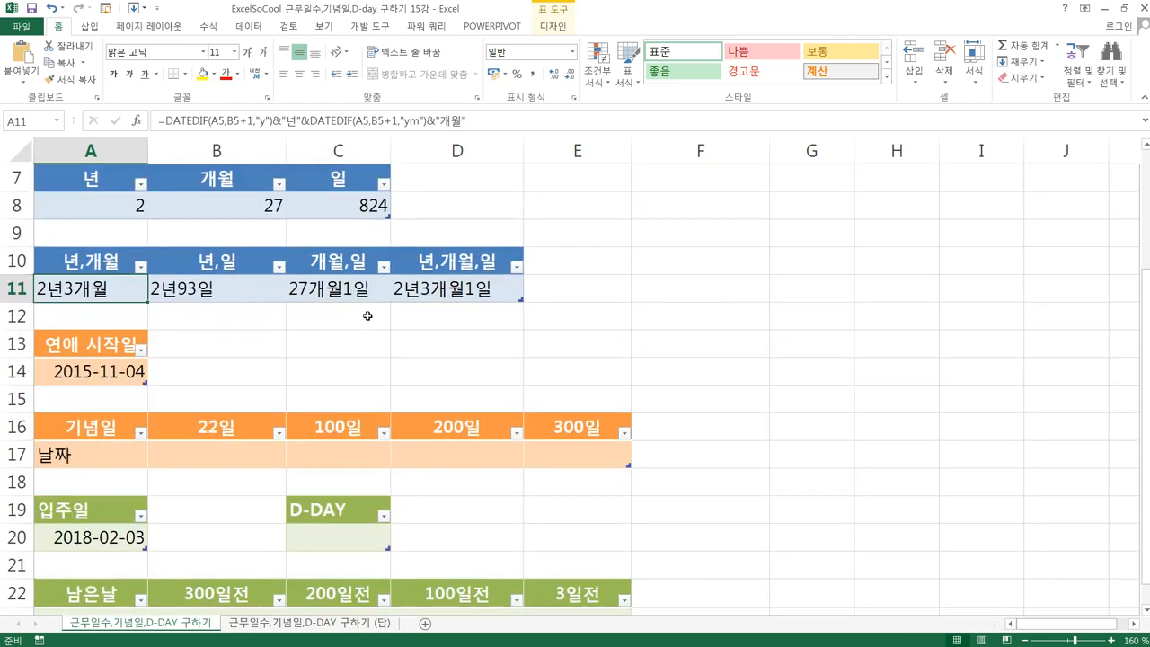
scroll(367, 315, down, 1)
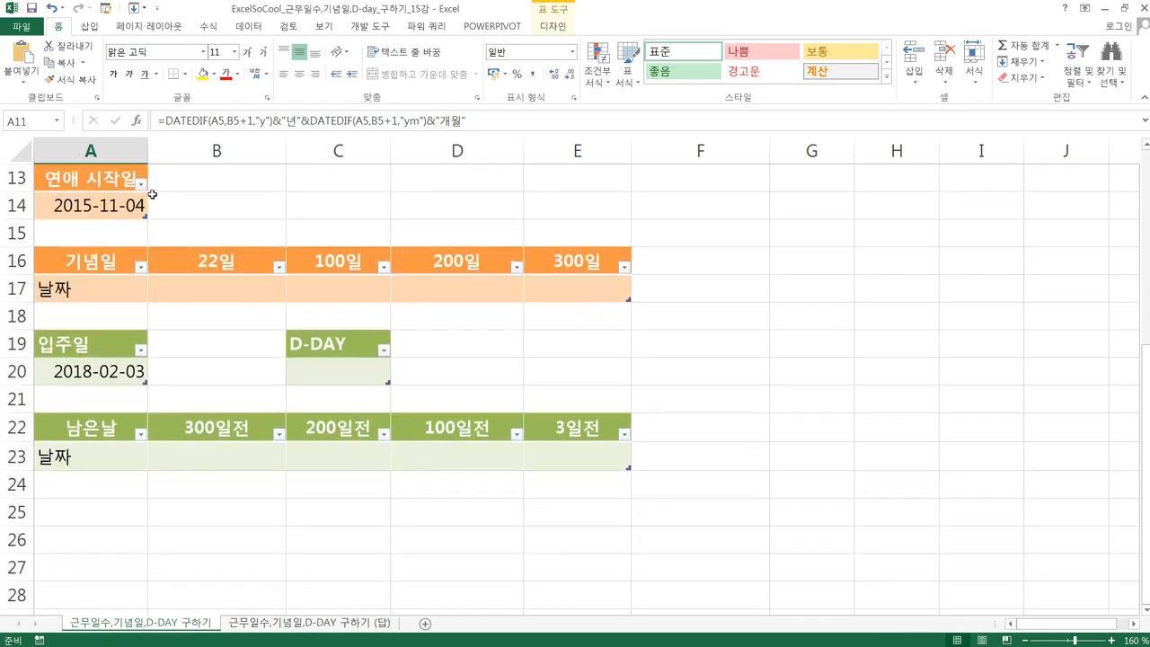
drag(118, 181, 118, 192)
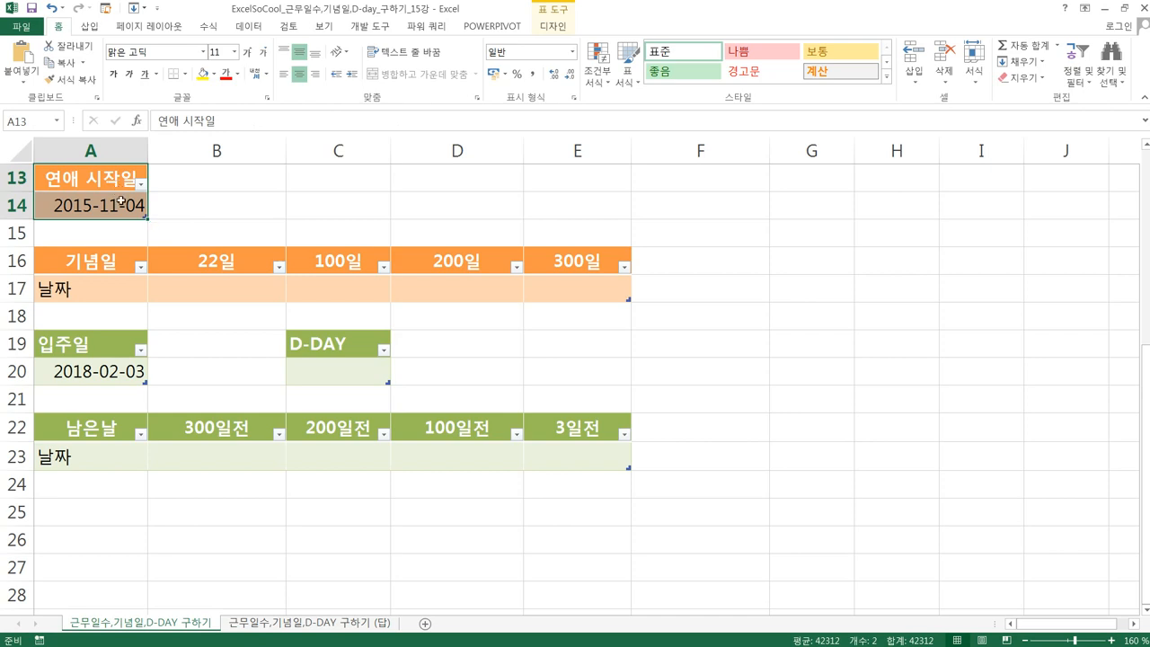
right_click(119, 187)
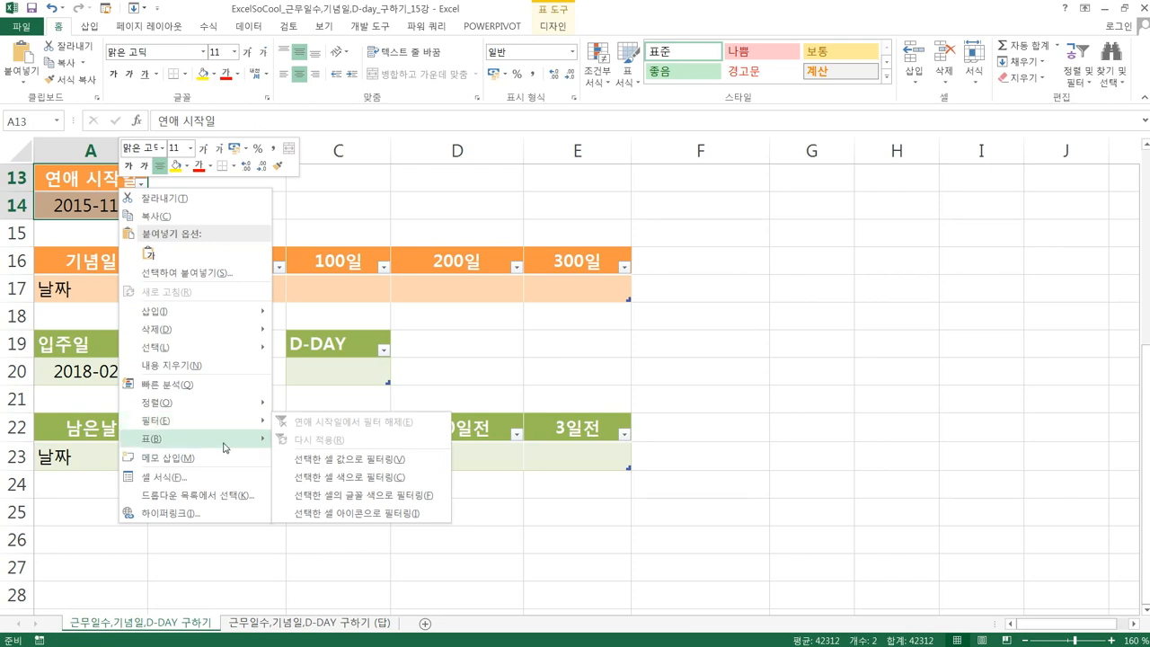
mouse_move(245, 442)
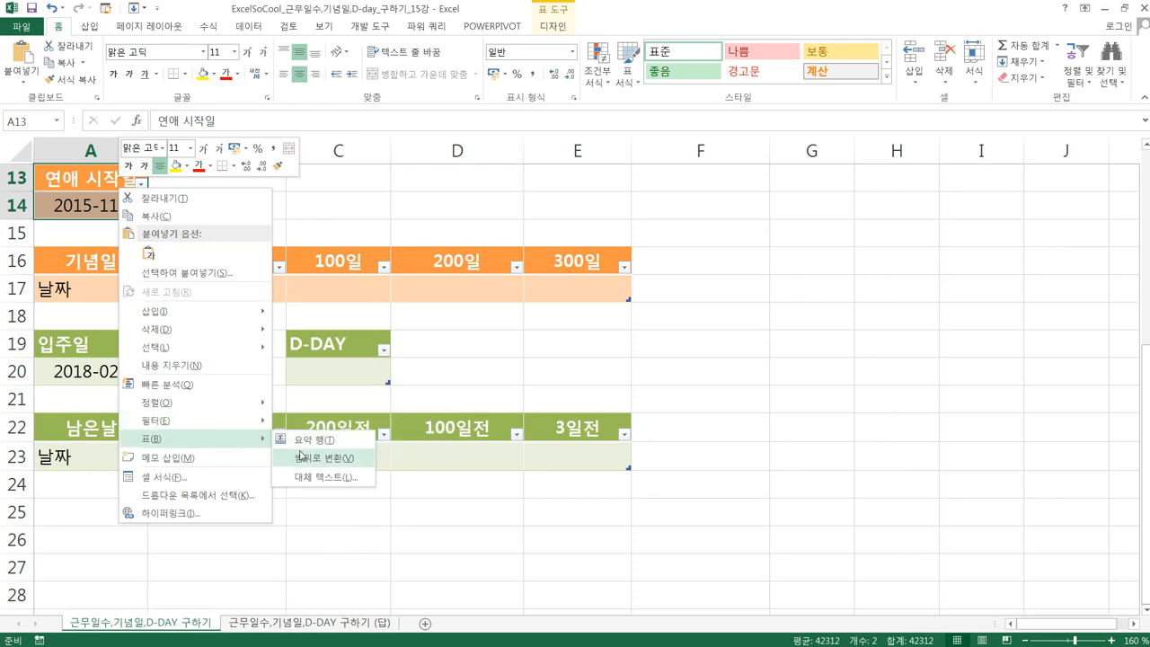
click(302, 457)
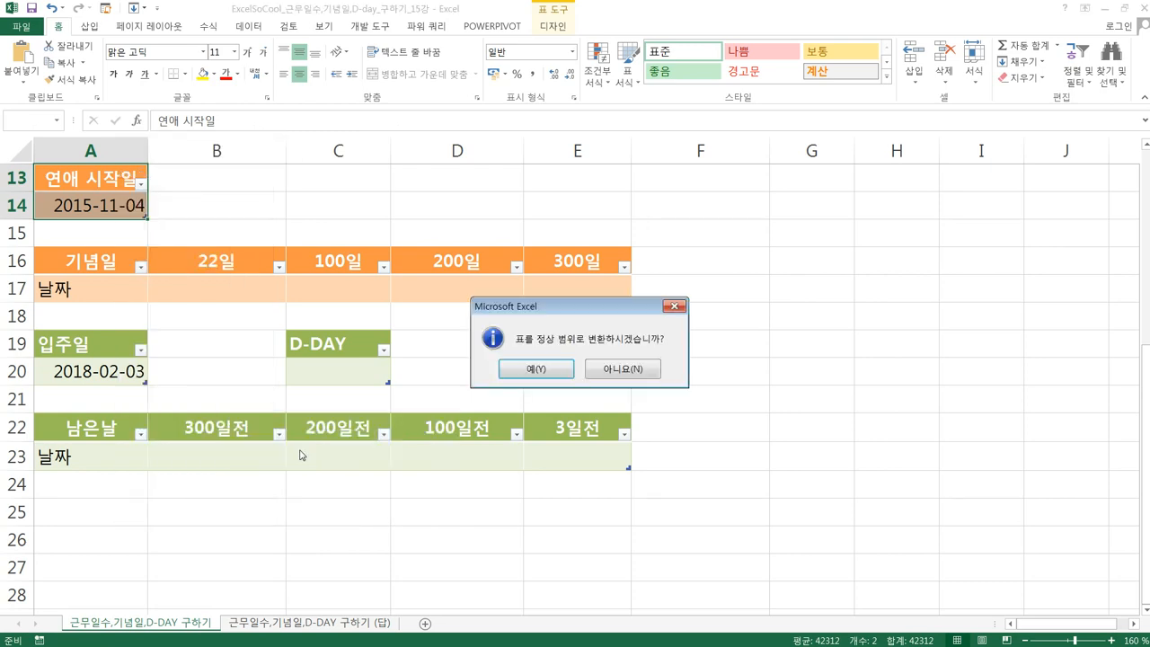
click(532, 371)
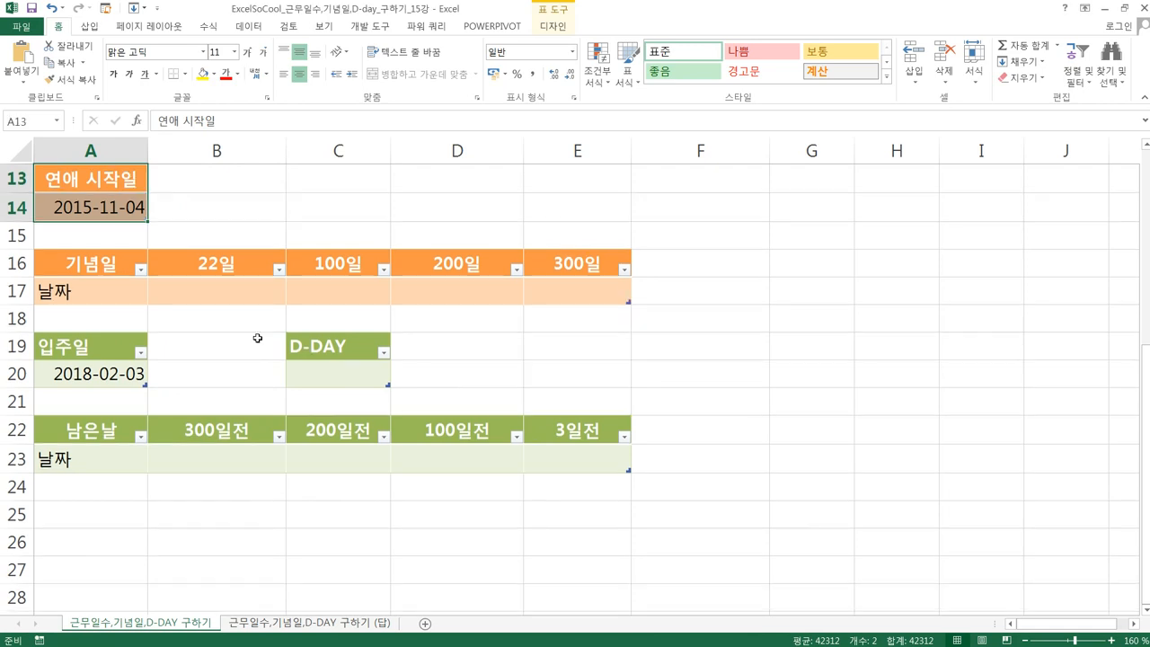
Examine the 22일, 100일, 200일 and 300일 anniversary headers in row 16 and the start date in A14
click(189, 290)
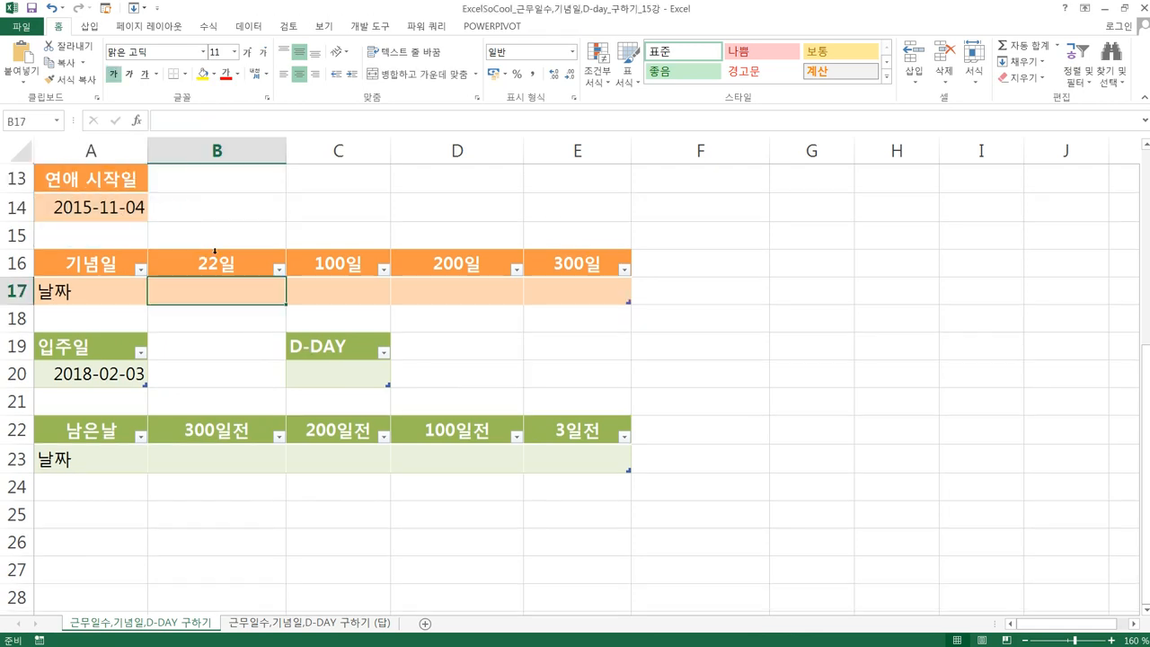
click(321, 269)
click(456, 267)
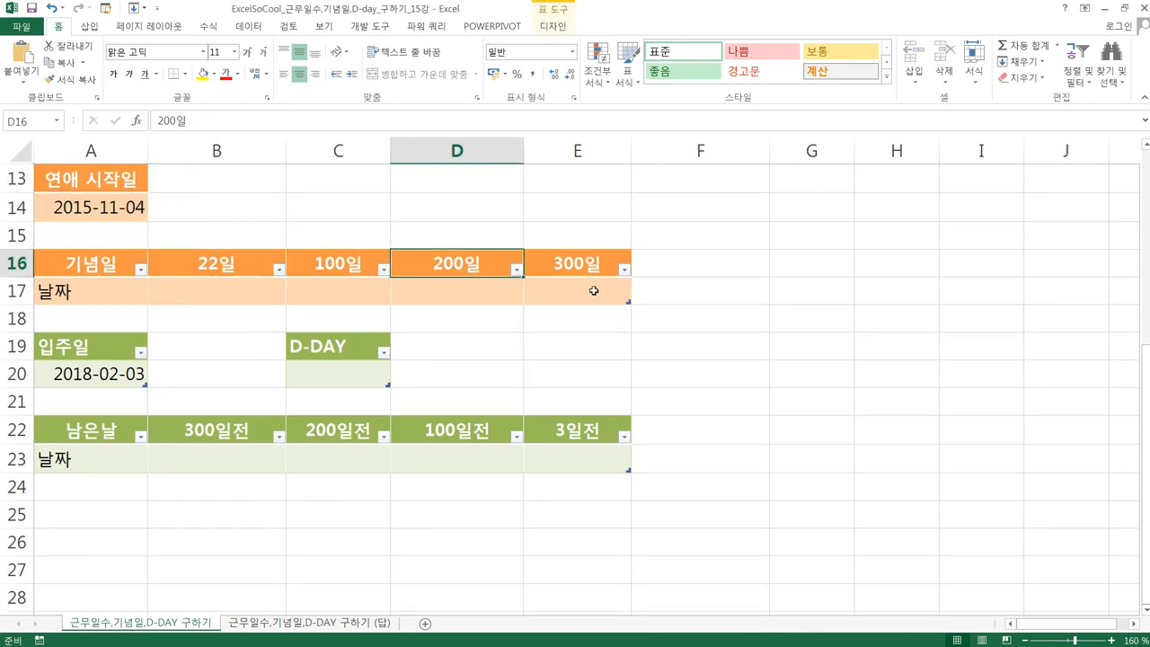
click(582, 266)
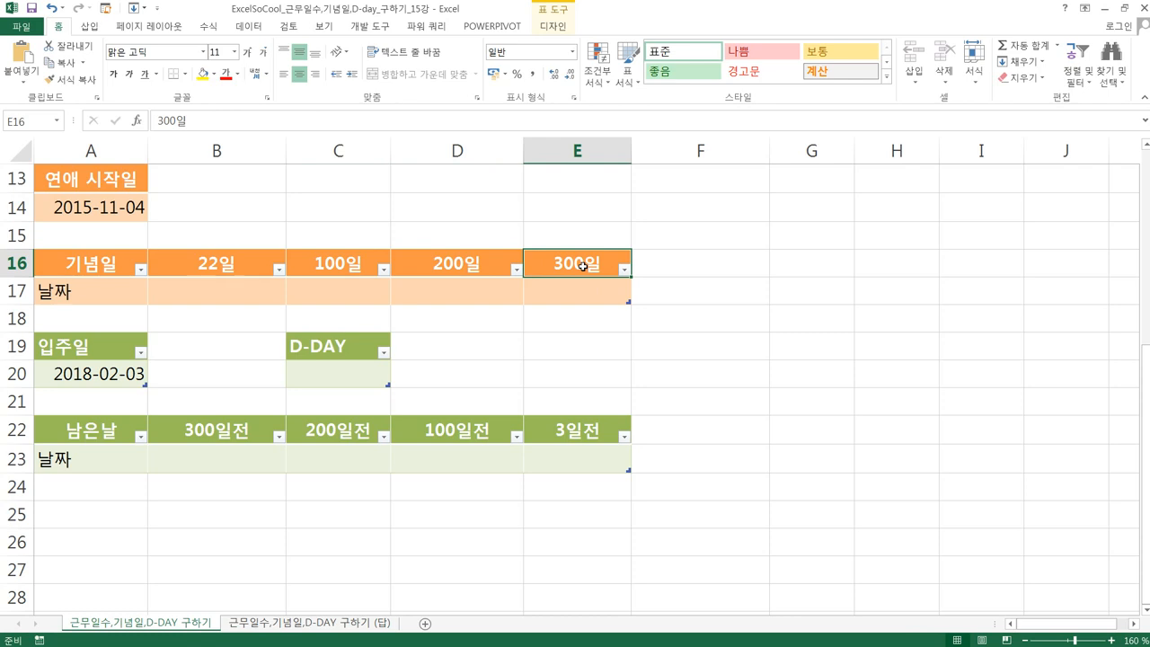
click(95, 205)
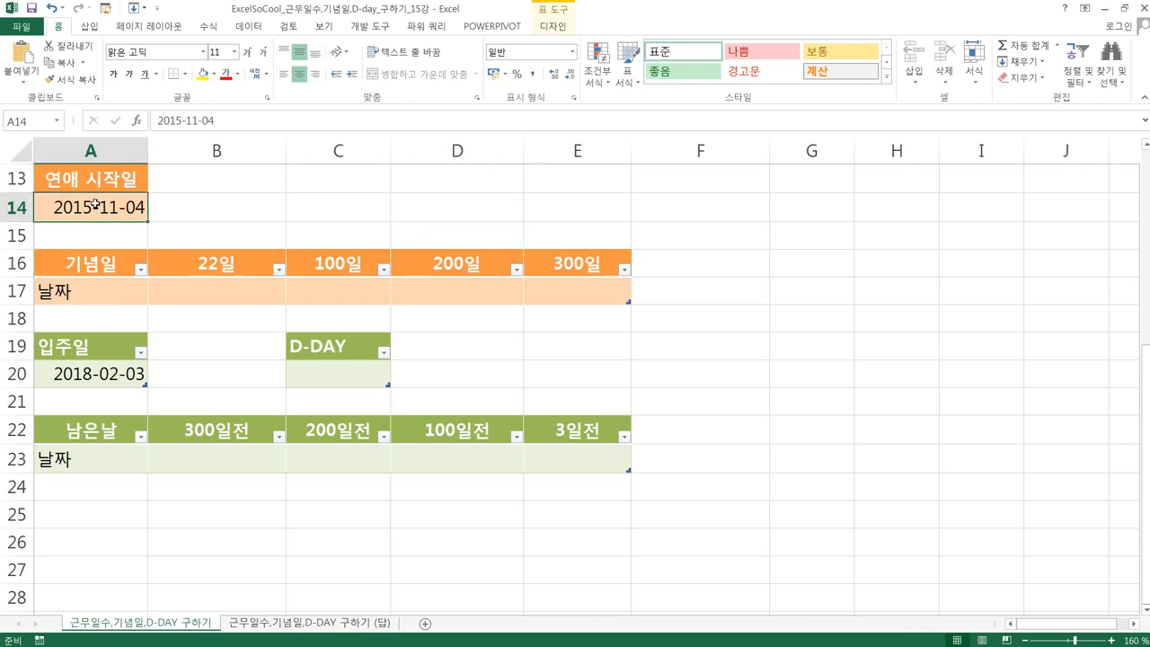
click(183, 294)
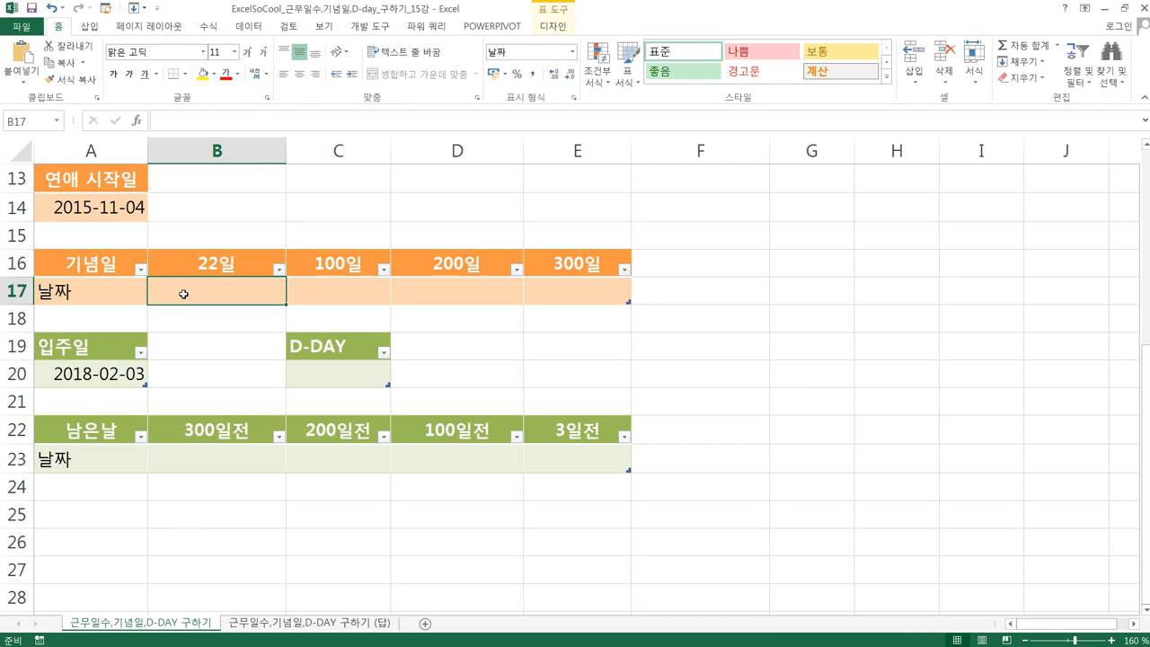
click(129, 208)
click(198, 266)
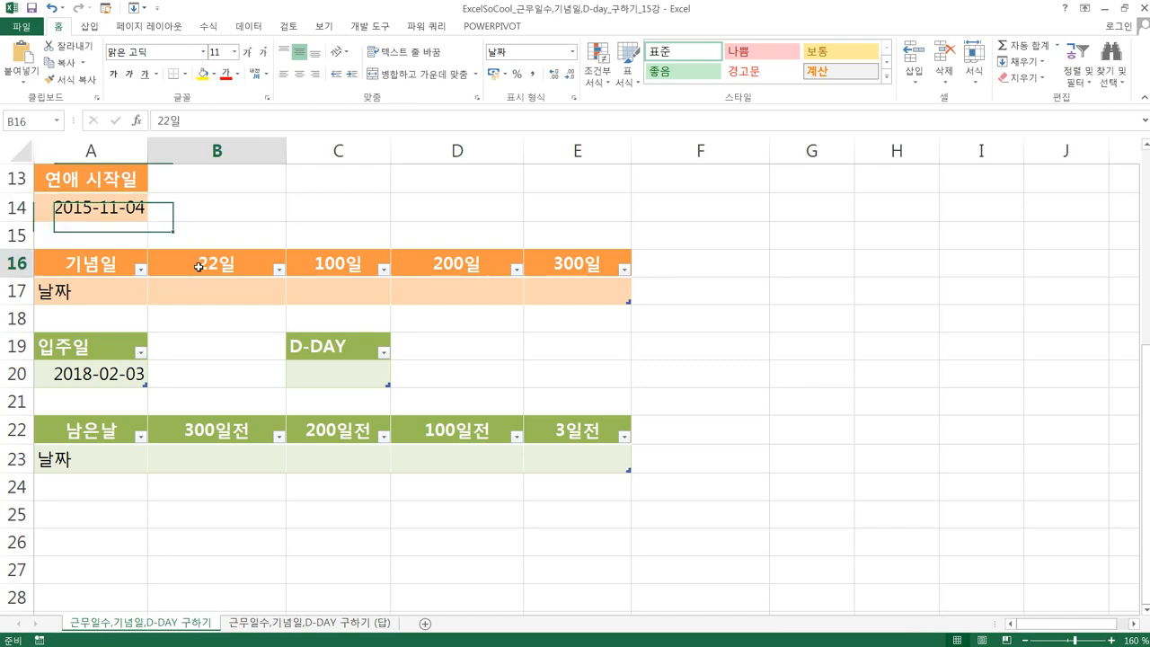
click(194, 296)
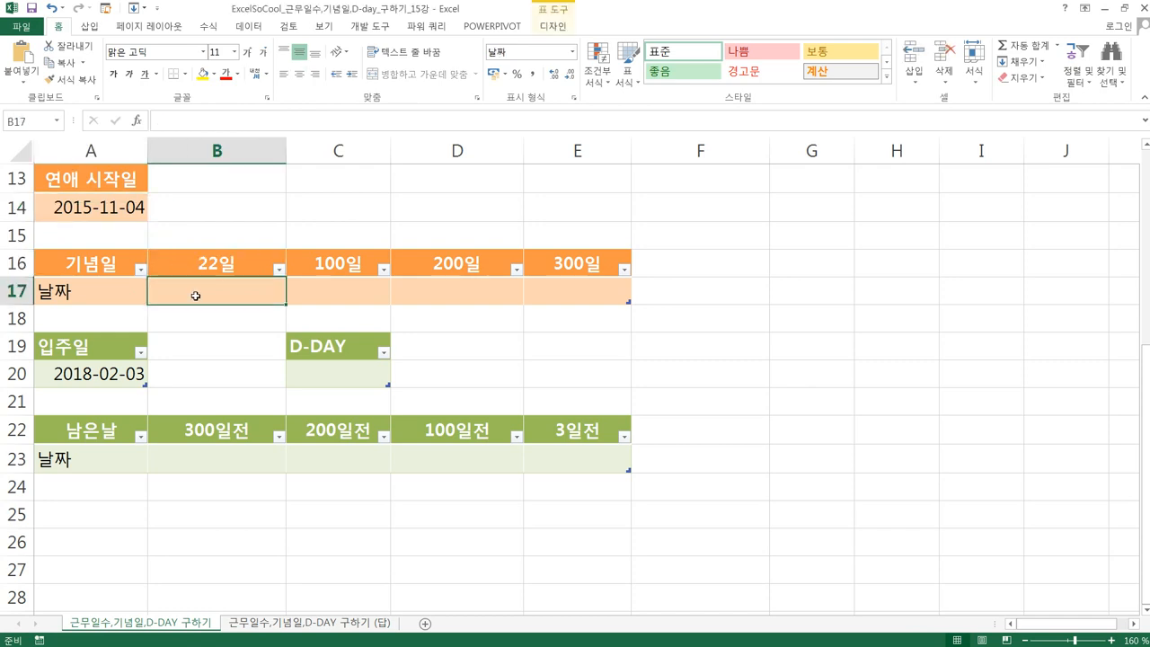
text(=)
click(120, 205)
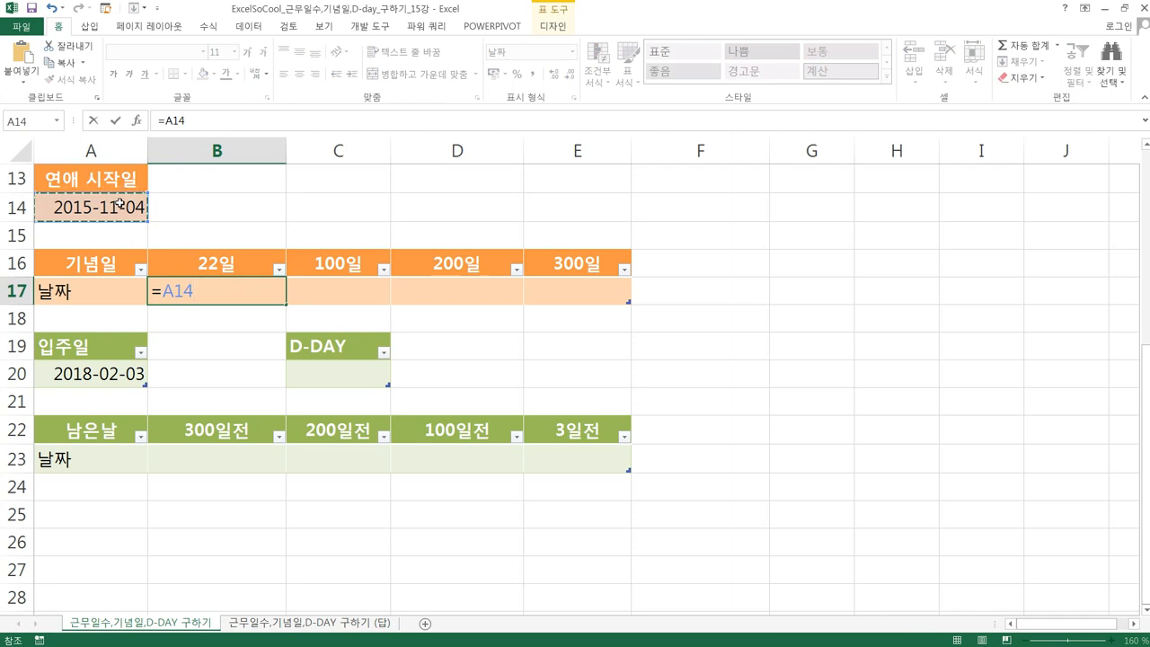
text(+)
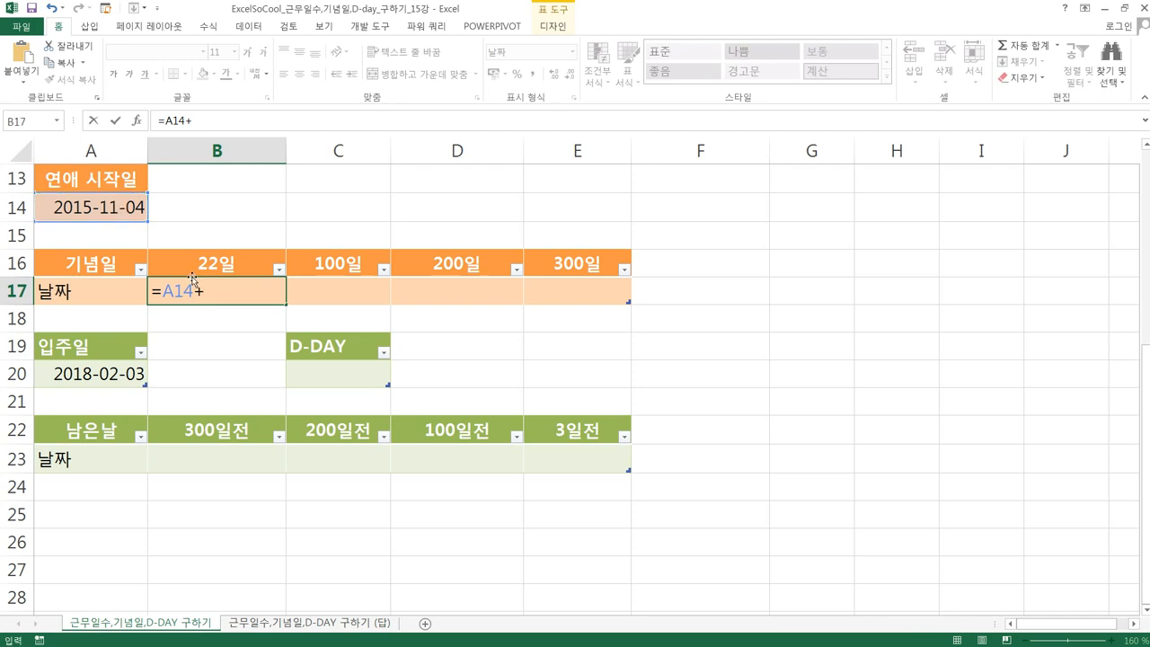
click(216, 264)
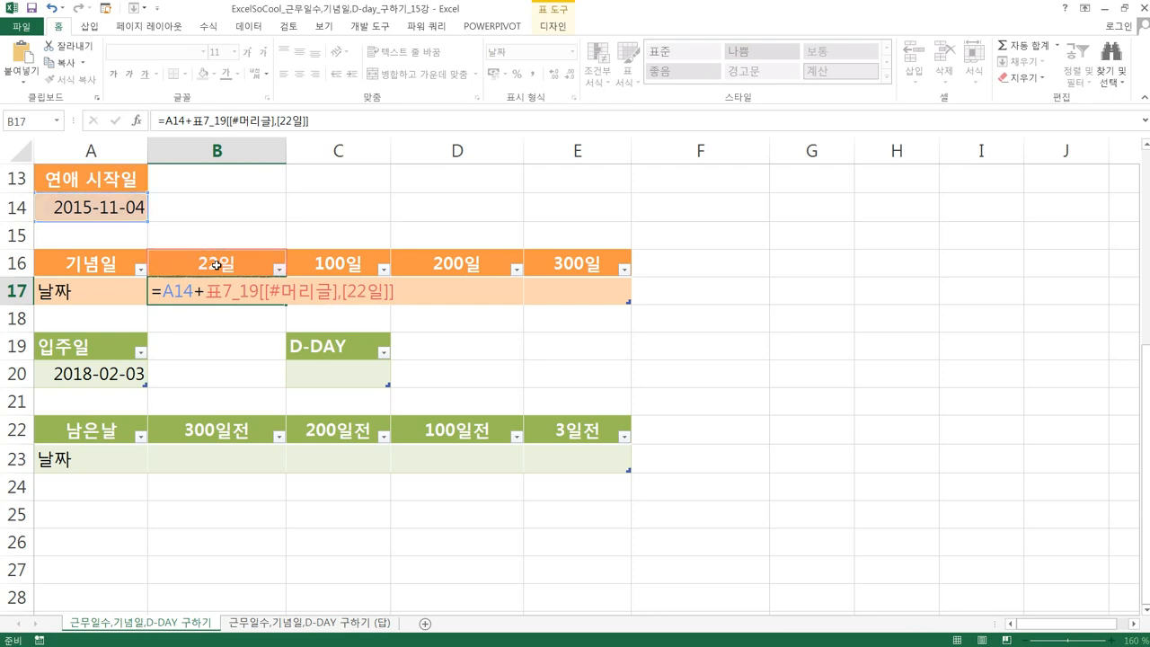
key(Escape)
Convert the 기념일 table in A16:E17 to a normal range
drag(90, 265, 220, 266)
drag(431, 272, 557, 290)
right_click(556, 294)
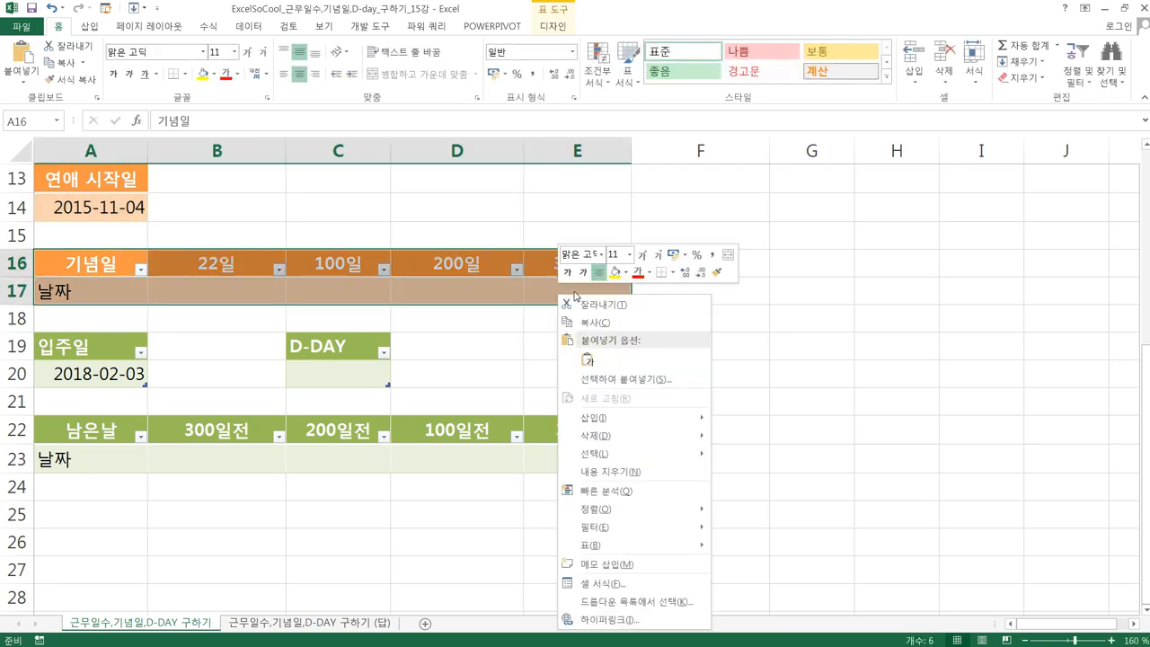
mouse_move(667, 553)
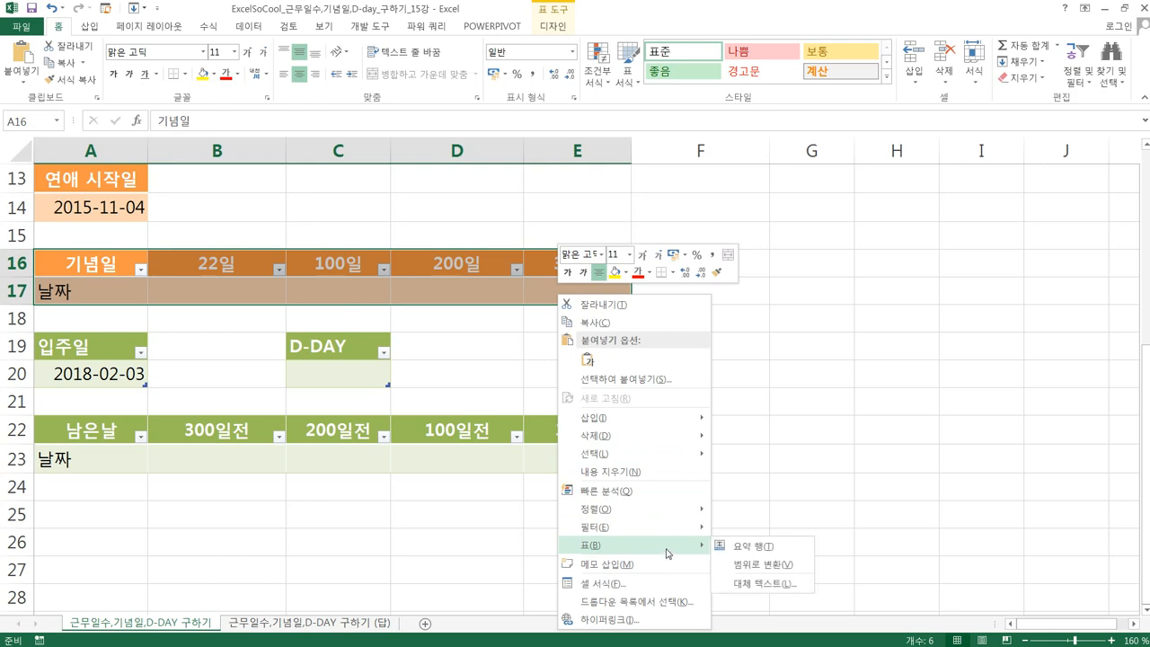
click(744, 566)
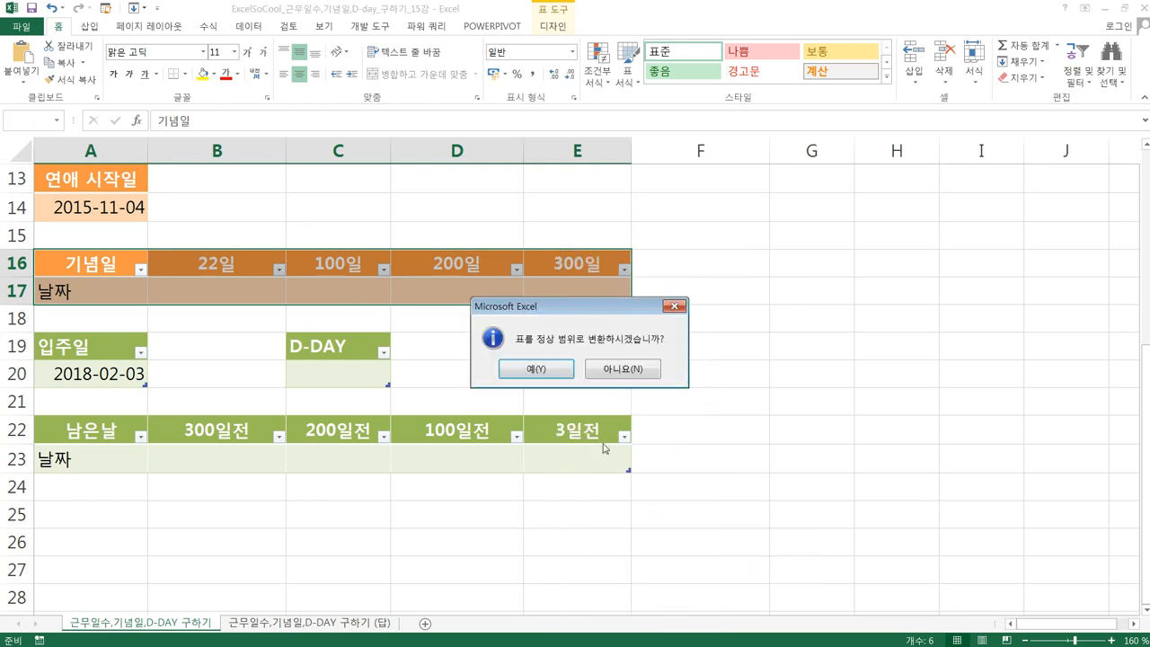
click(537, 369)
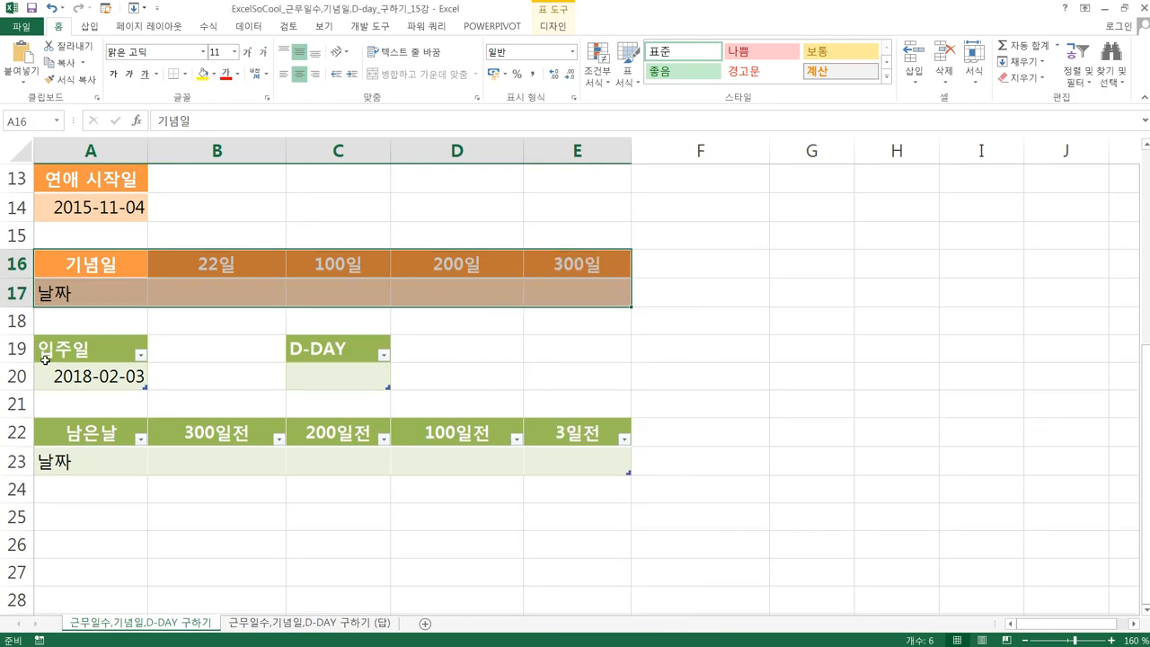
Convert the 입주일 table in A19:A20 to a normal range
drag(63, 344, 467, 433)
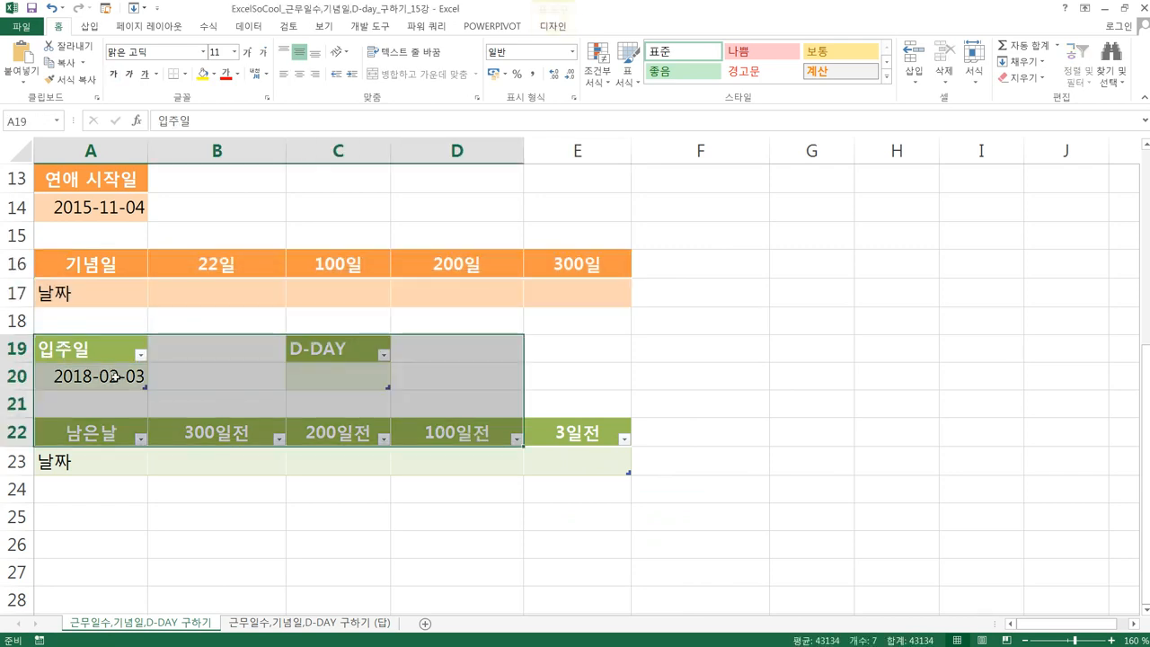
drag(99, 356, 101, 378)
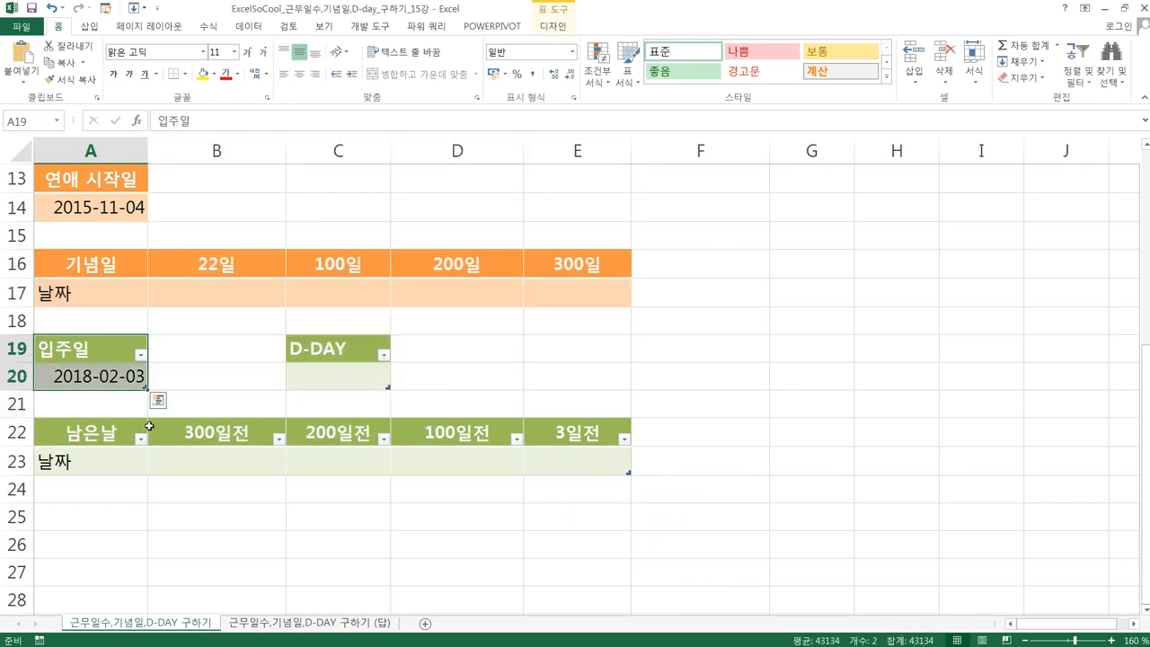
key(shift+F10)
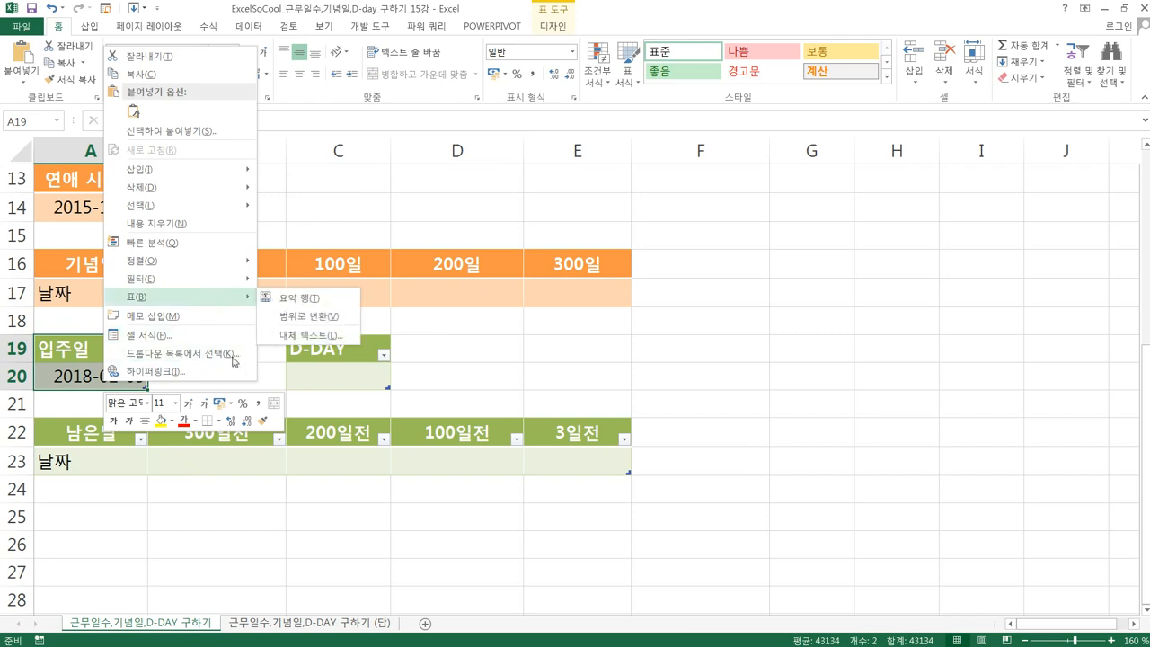
key(b)
key(v)
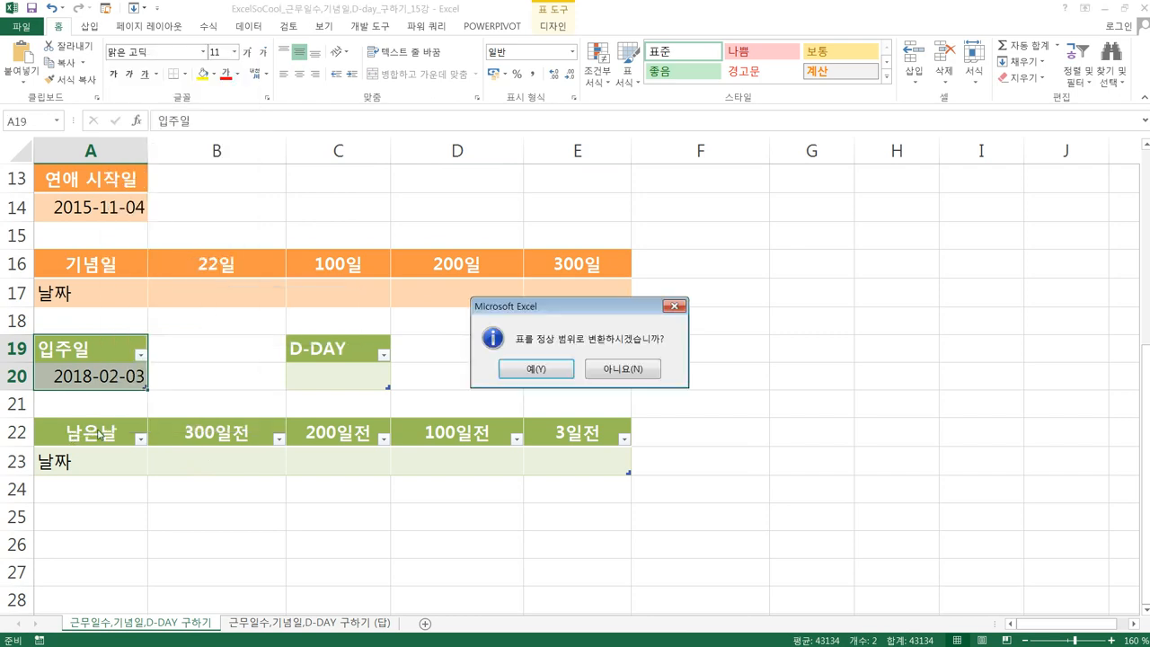
click(516, 369)
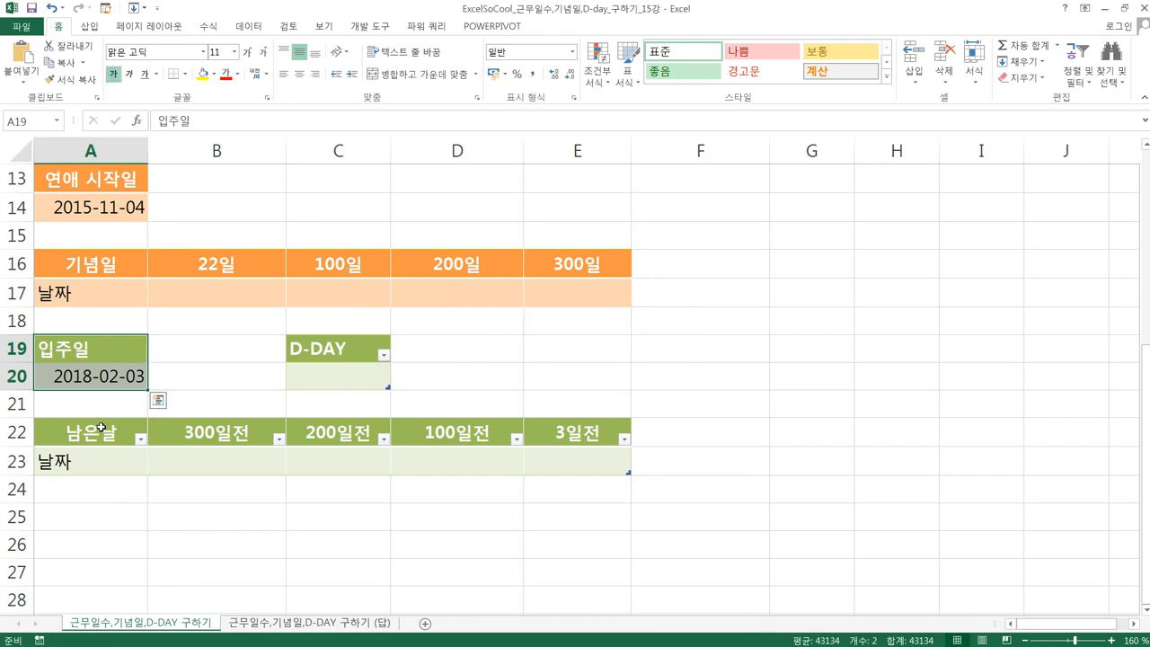
Convert the 남은날 table in A22:E23 to a normal range
drag(101, 428, 530, 446)
drag(571, 454, 571, 455)
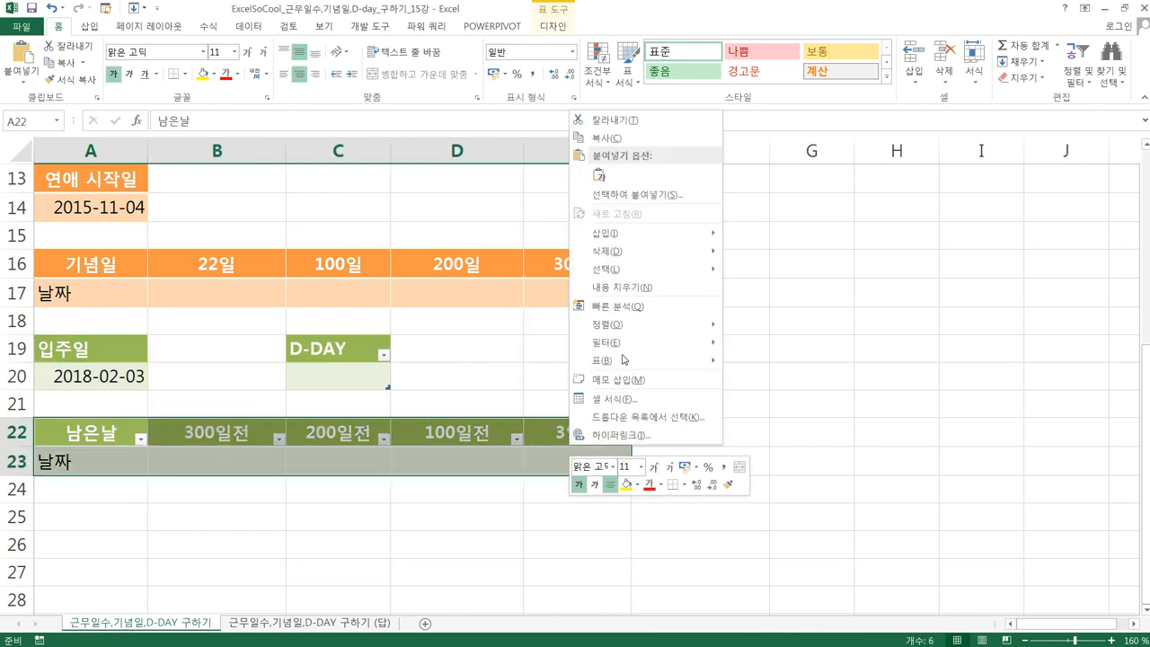
mouse_move(629, 361)
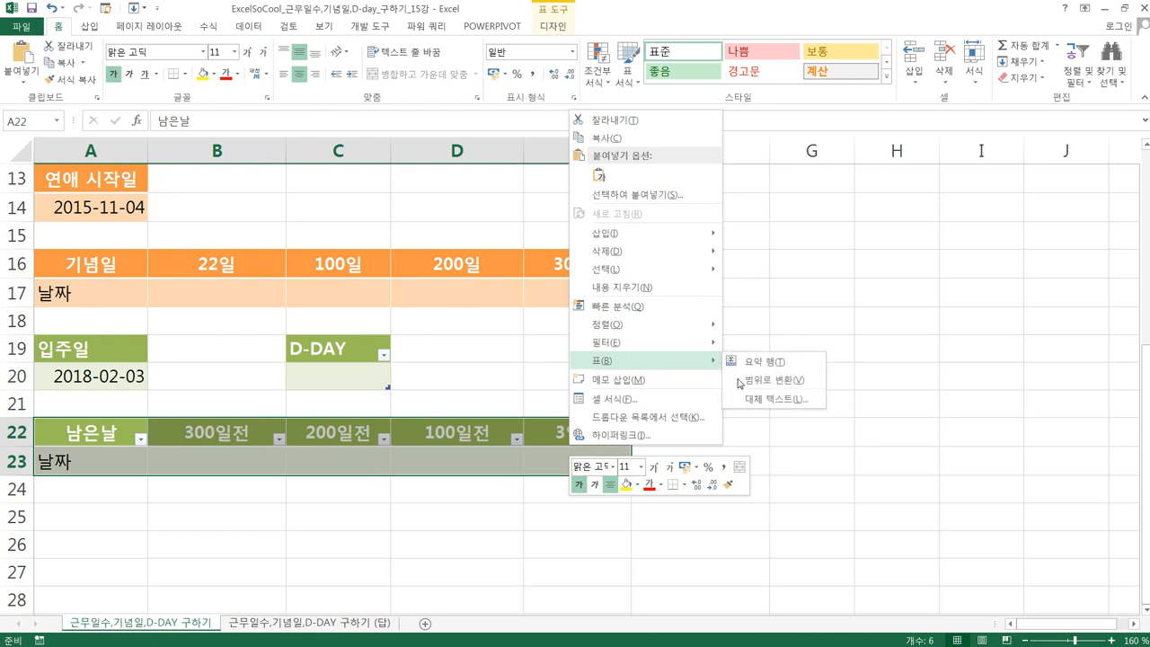
click(739, 383)
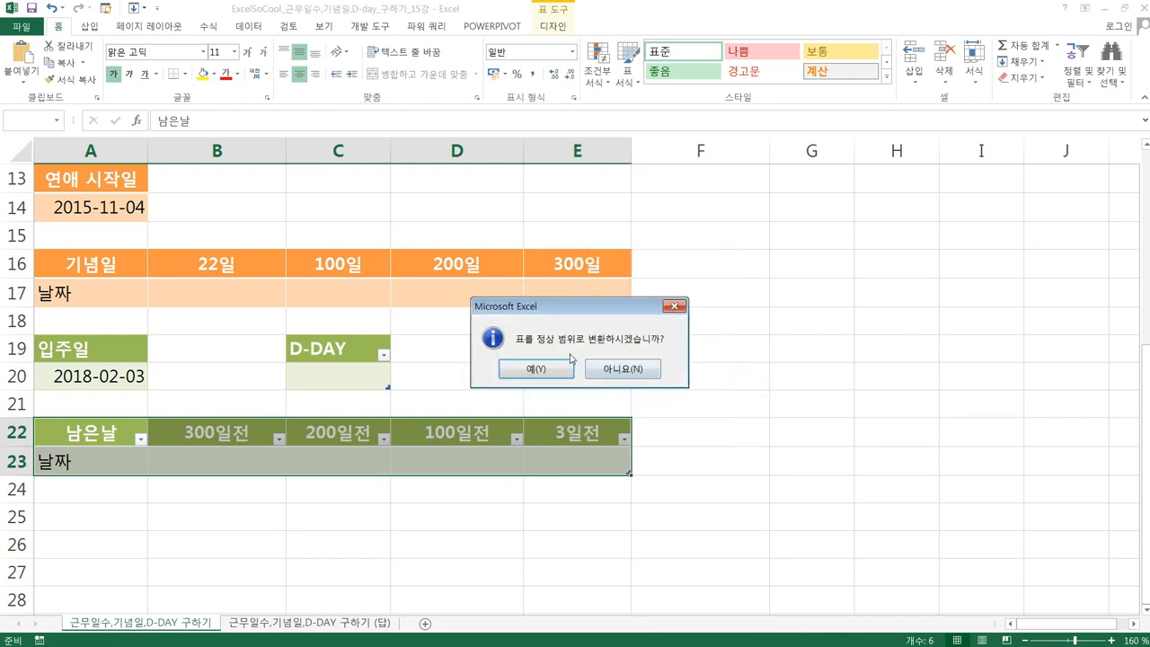
click(532, 368)
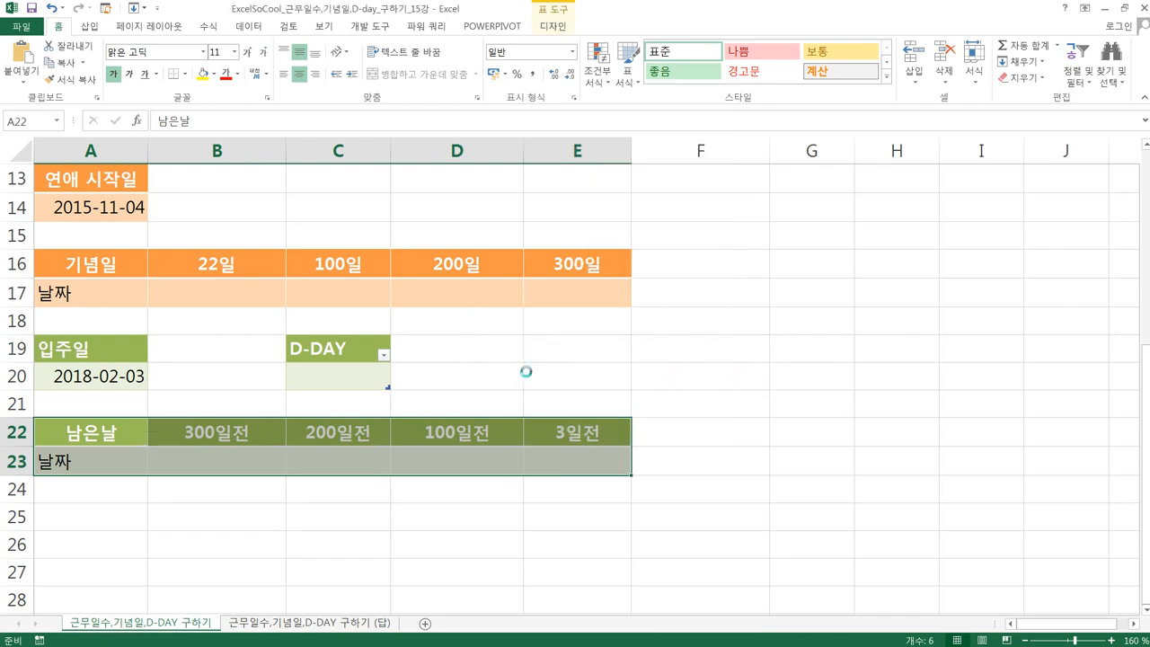
Enter =A14+B16 in B17 to add the 22일 header to the start date
click(193, 290)
text(=)
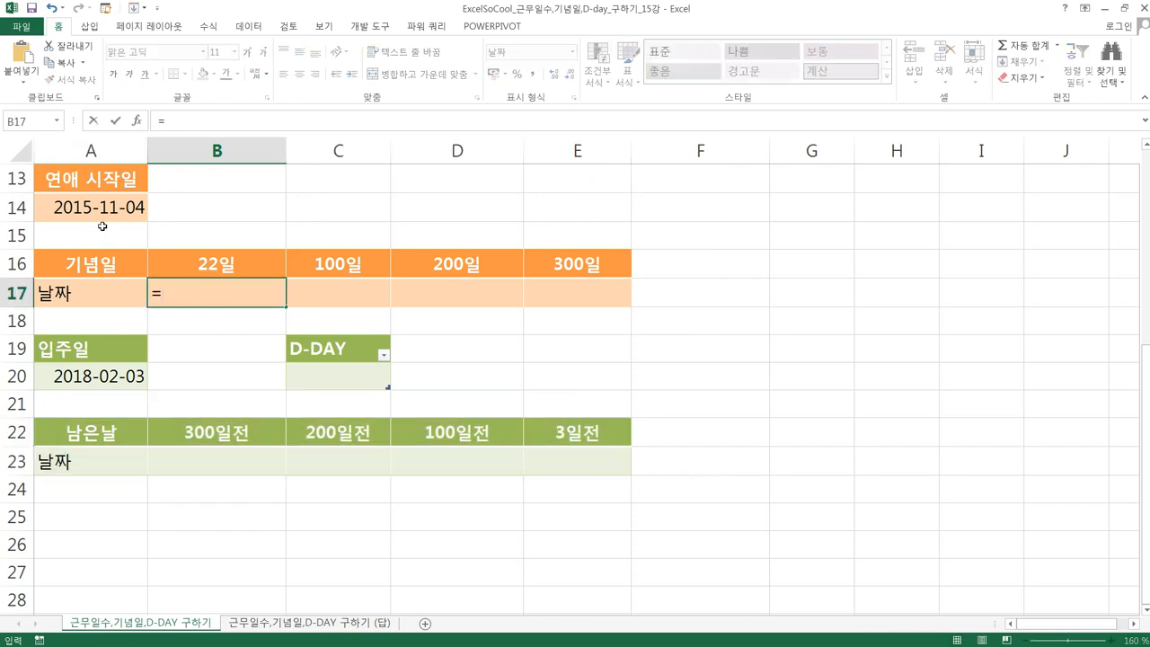
click(99, 210)
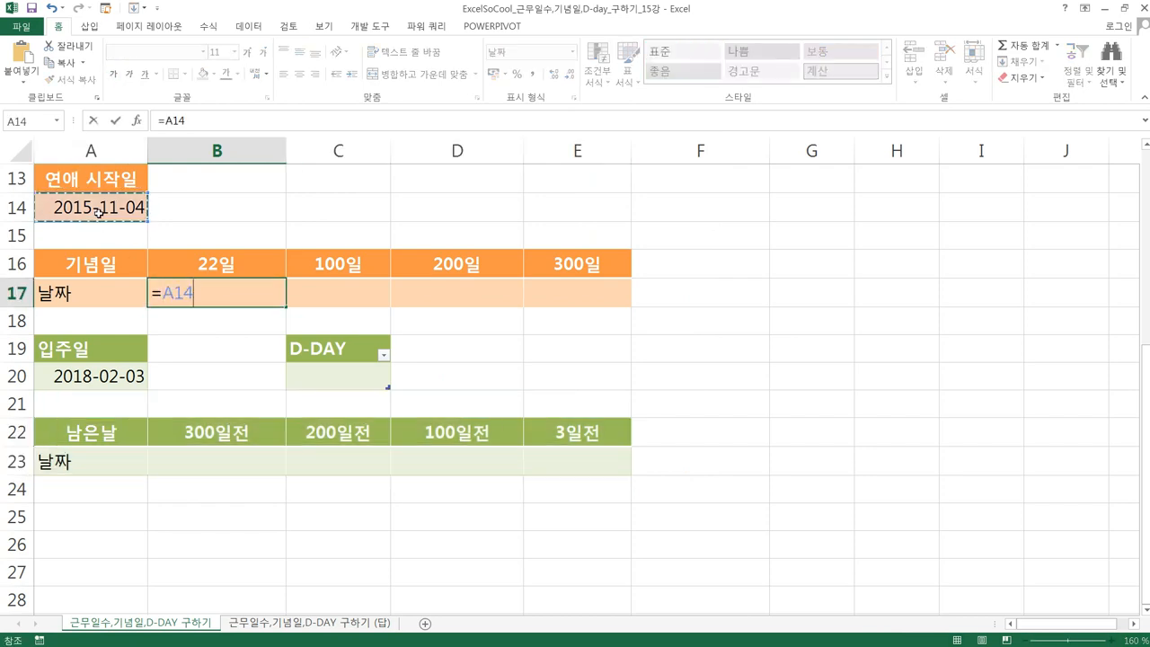
text(+)
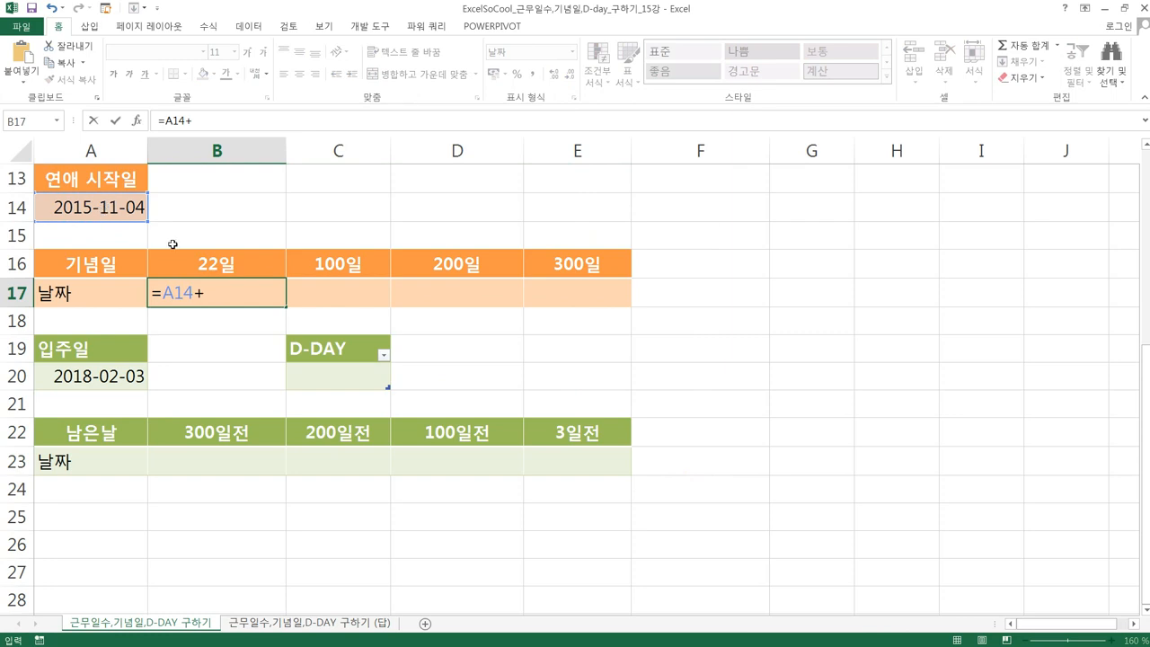
click(201, 268)
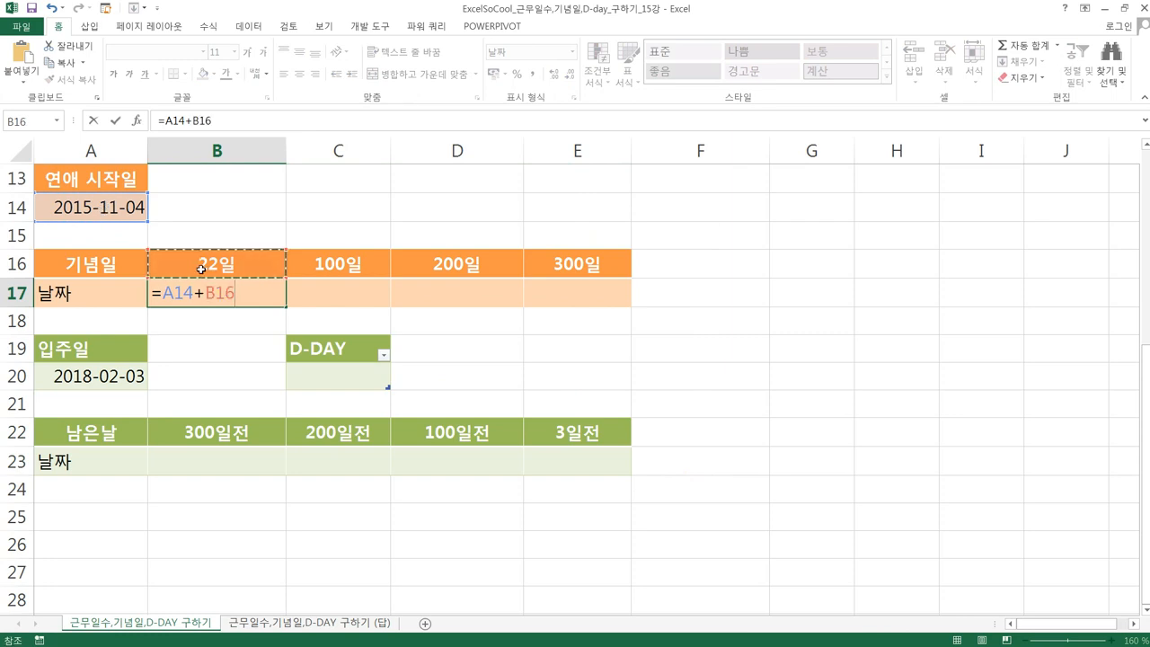
key(Return)
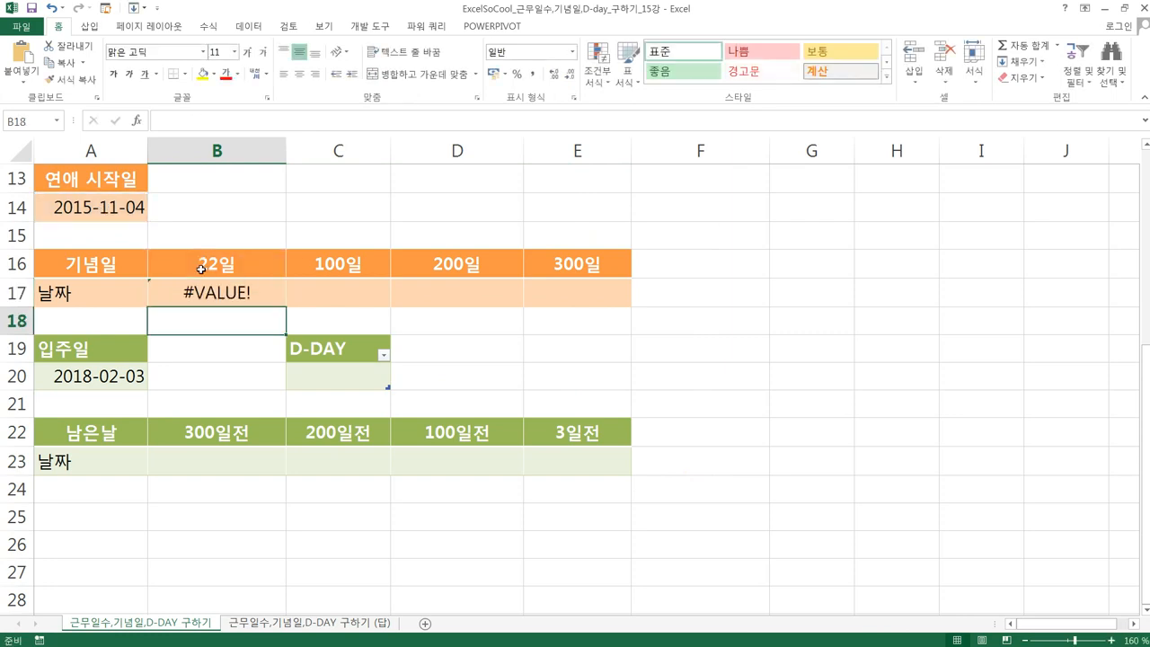
Evaluate the B16 and A14 references separately within the B17 formula, restoring each reference after checking it
click(226, 302)
double_click(226, 302)
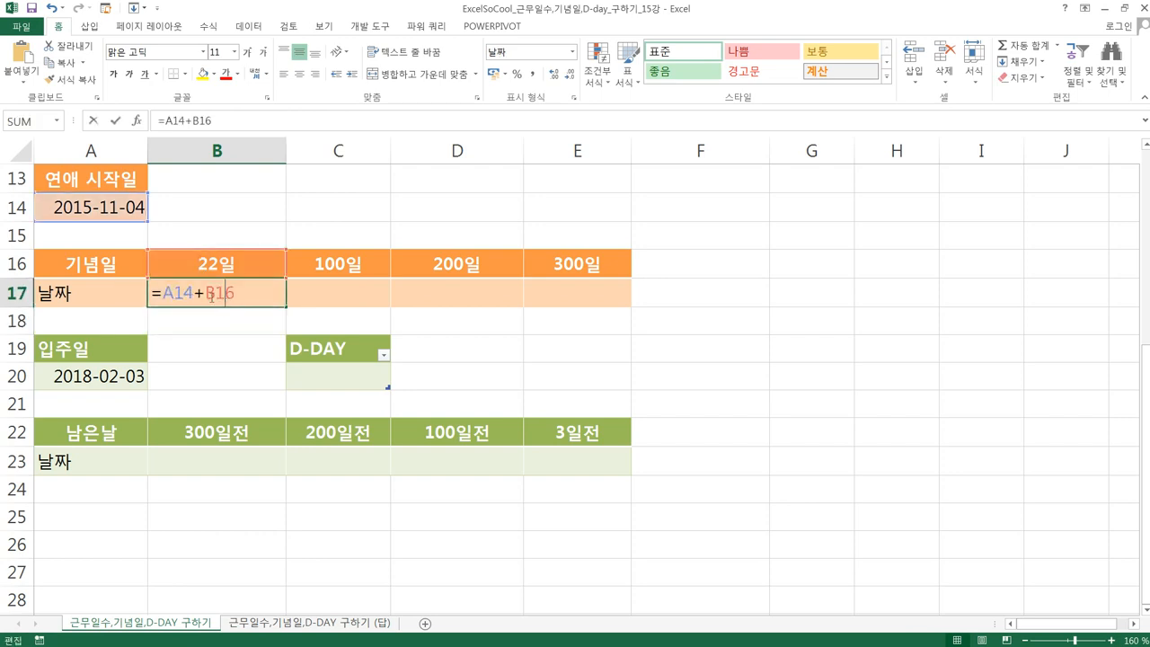
drag(207, 297, 244, 297)
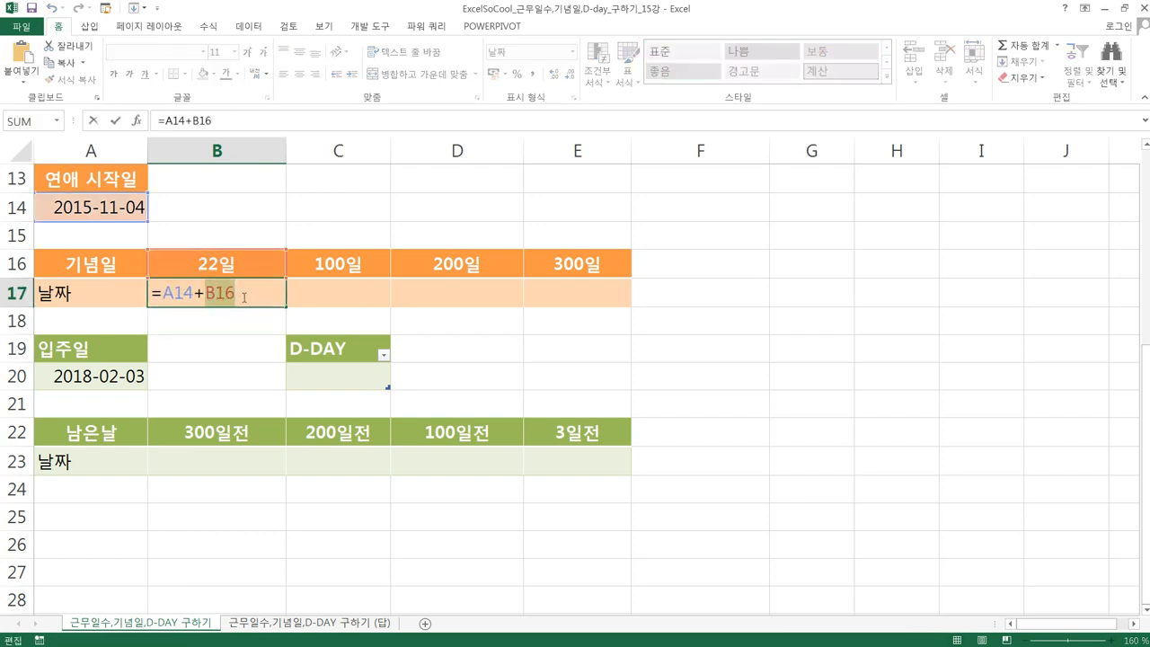
text("22일")
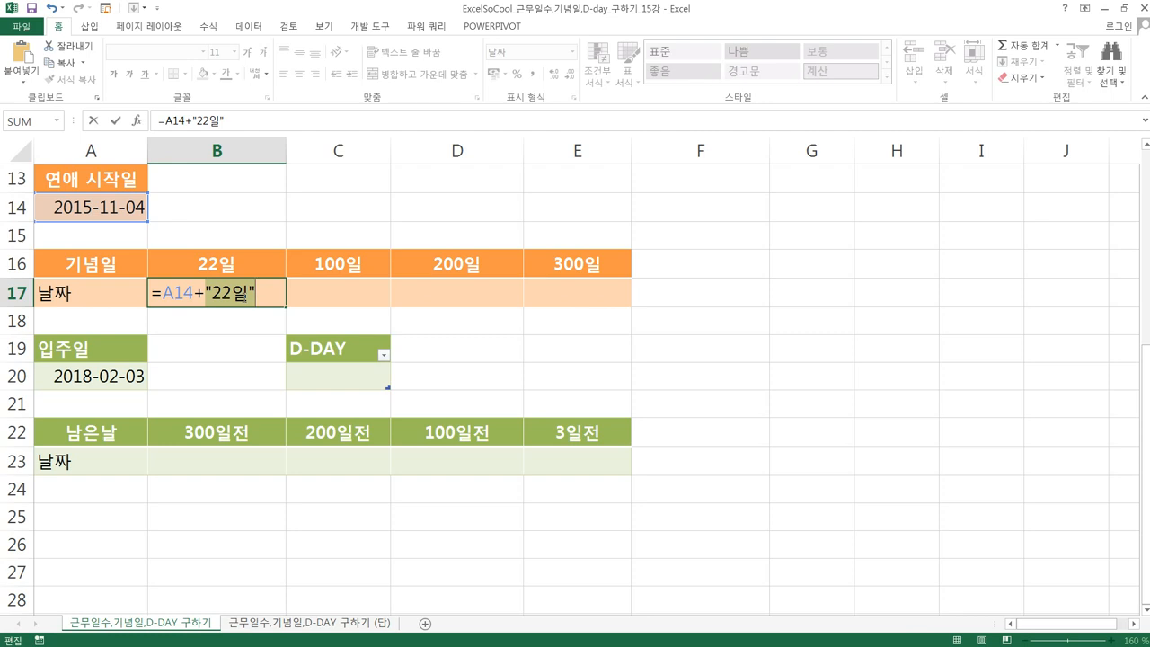
key(ctrl+z)
drag(164, 297, 193, 297)
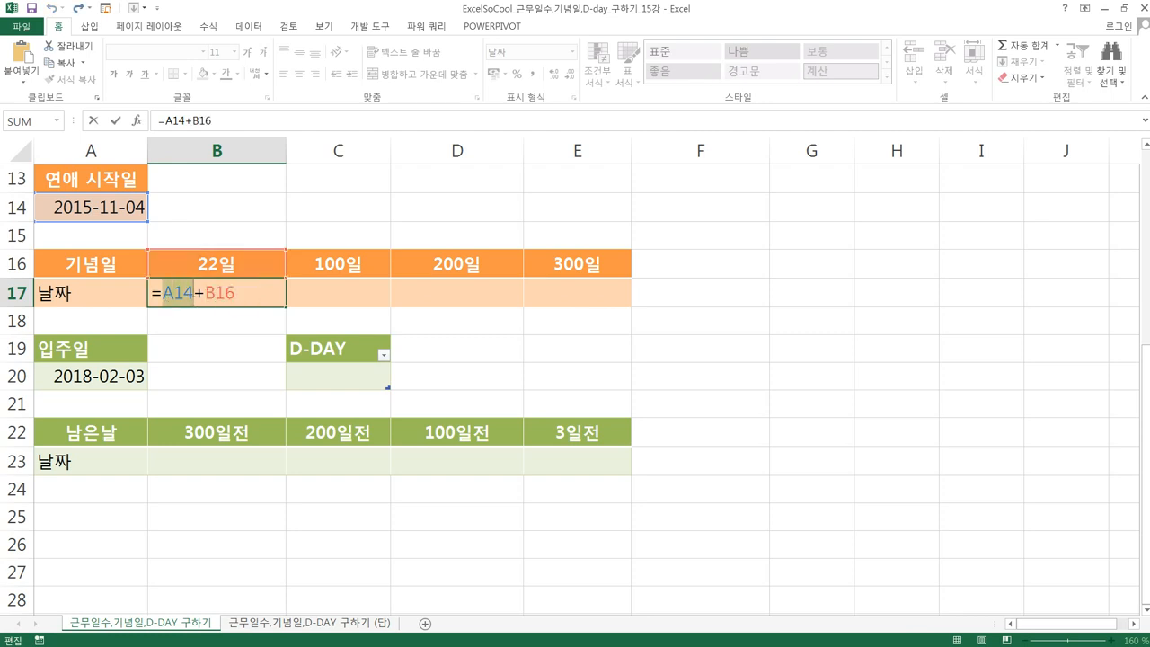
key(F9)
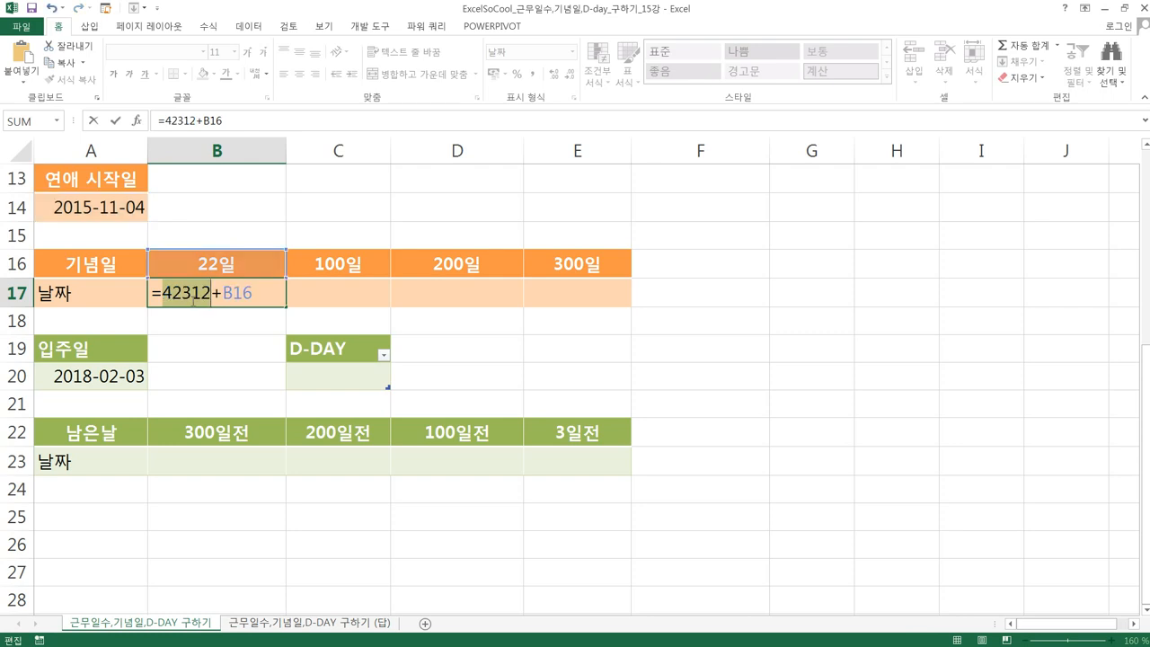
key(ctrl+z)
Wrap B16 in SUBSTITUTE to strip "일", making the B17 formula =A14+SUBSTITUTE(B16,"일","")
click(208, 293)
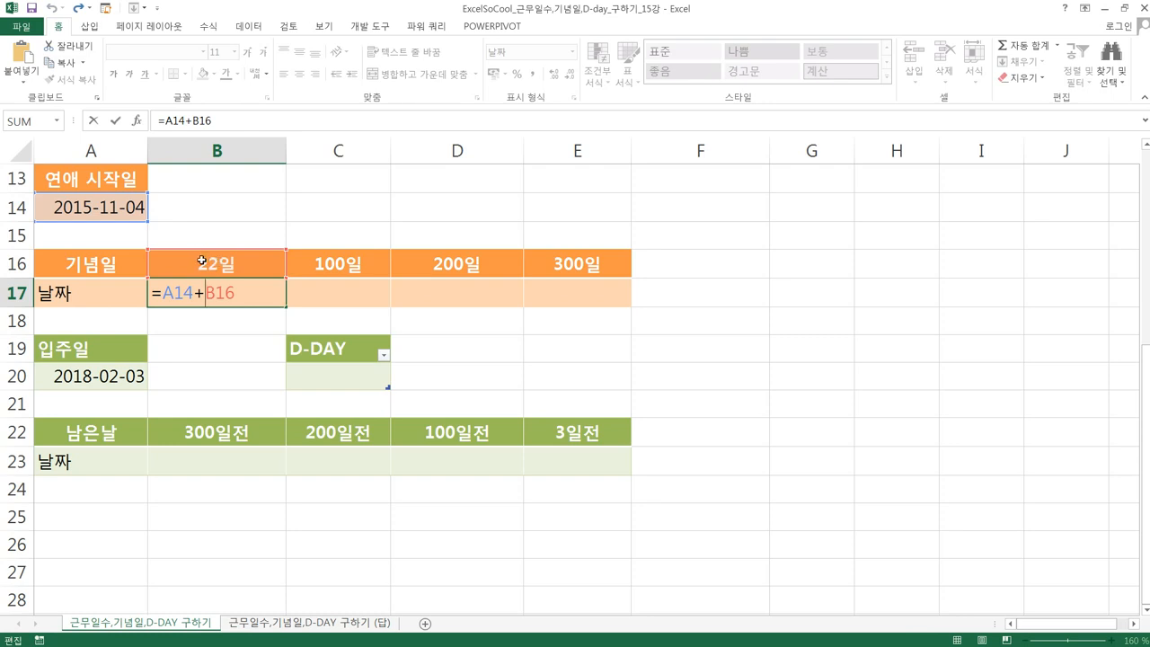
text(녀)
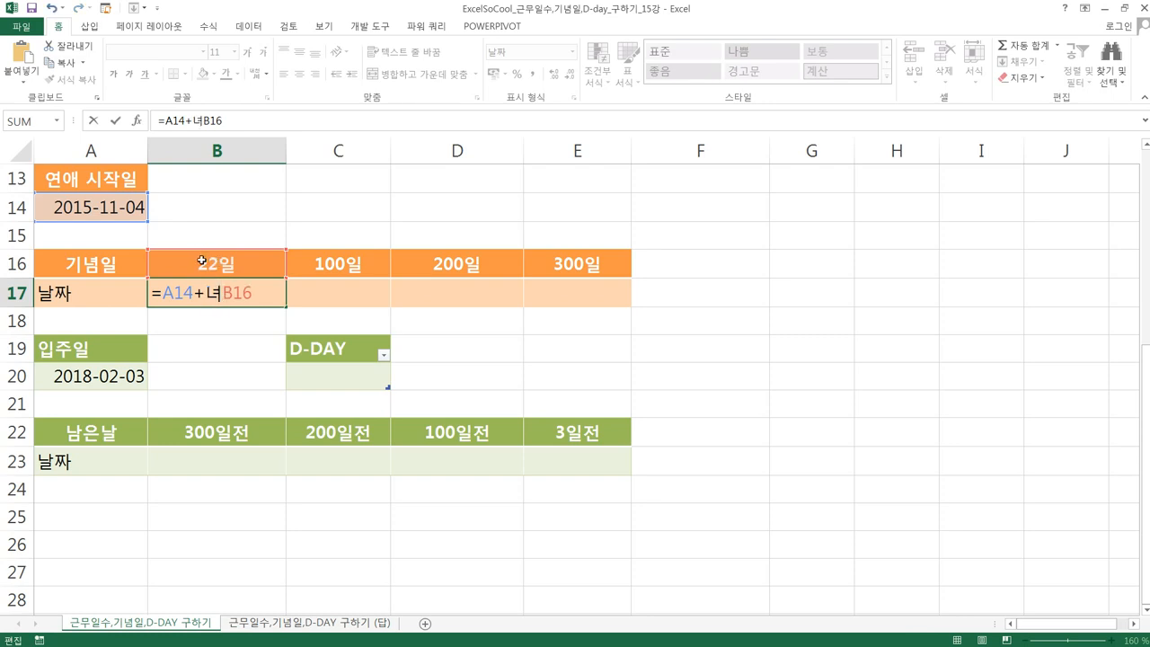
key(BackSpace)
key(BackSpace)
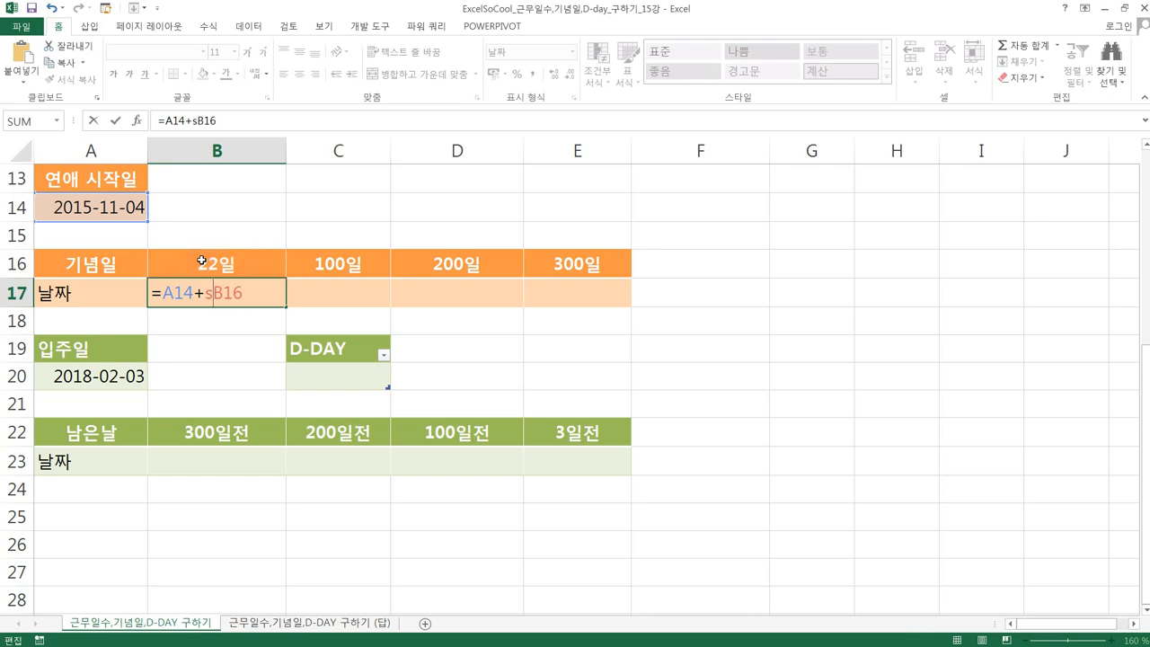
text(sub)
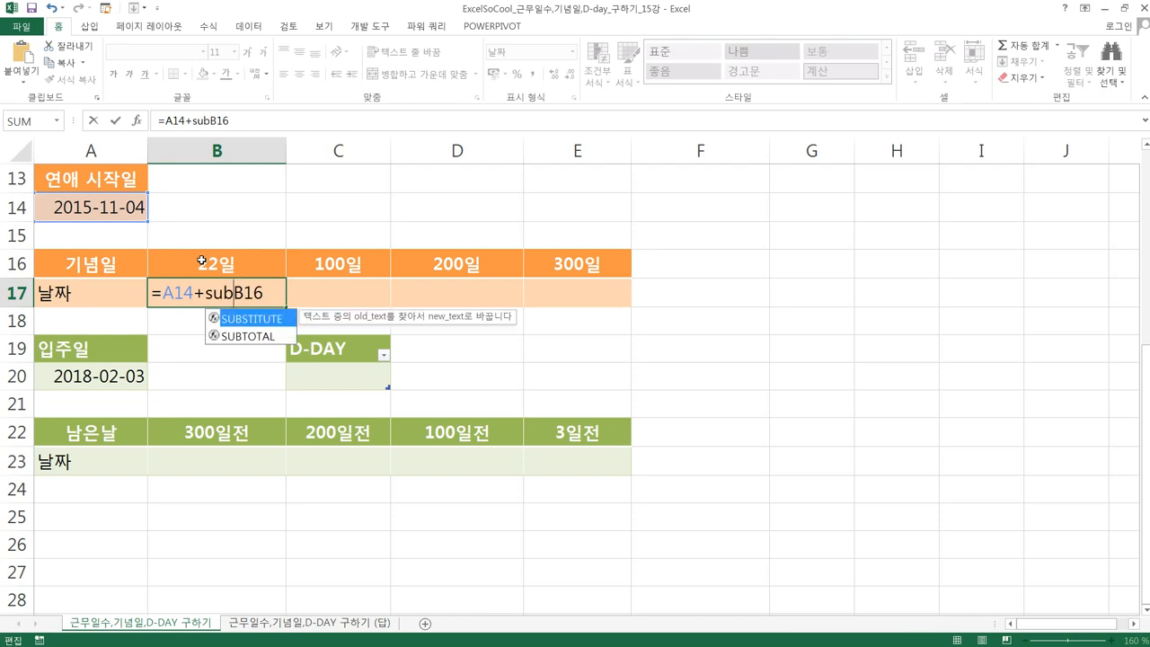
key(Tab)
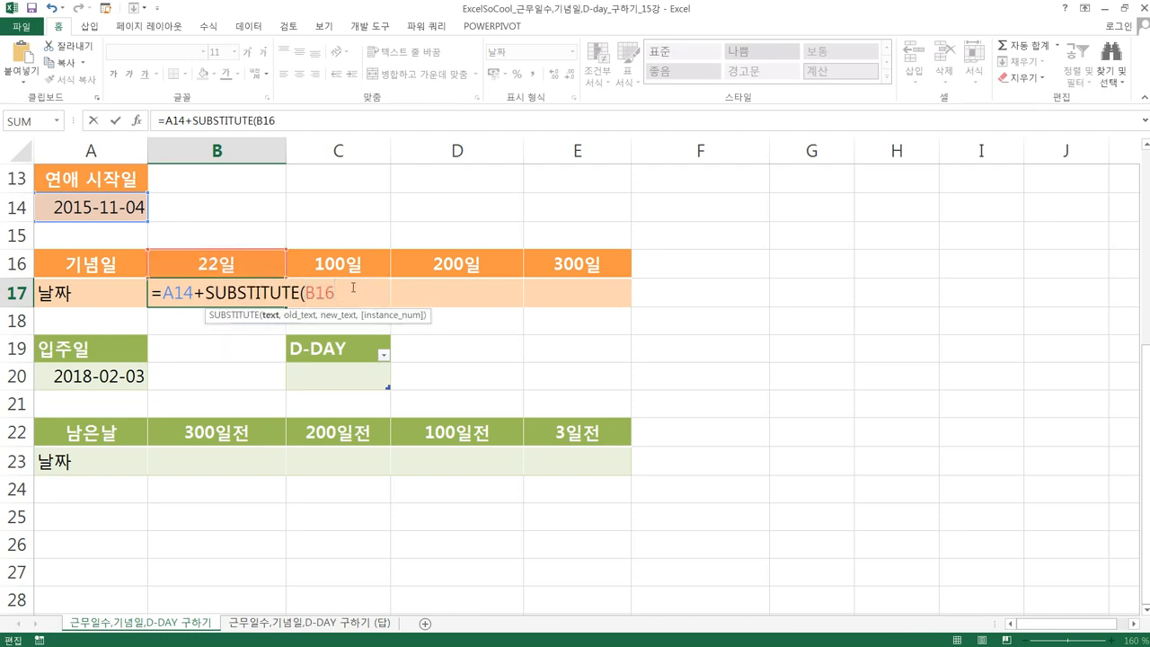
text(,"d)
key(BackSpace)
text(일",""))
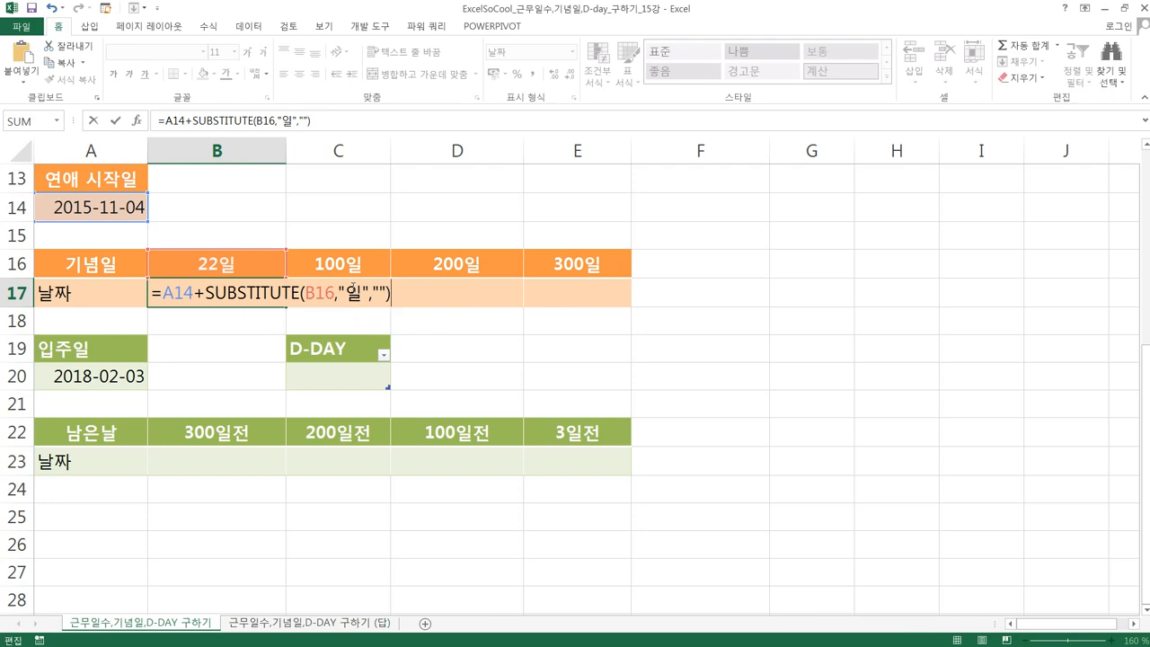
key(Return)
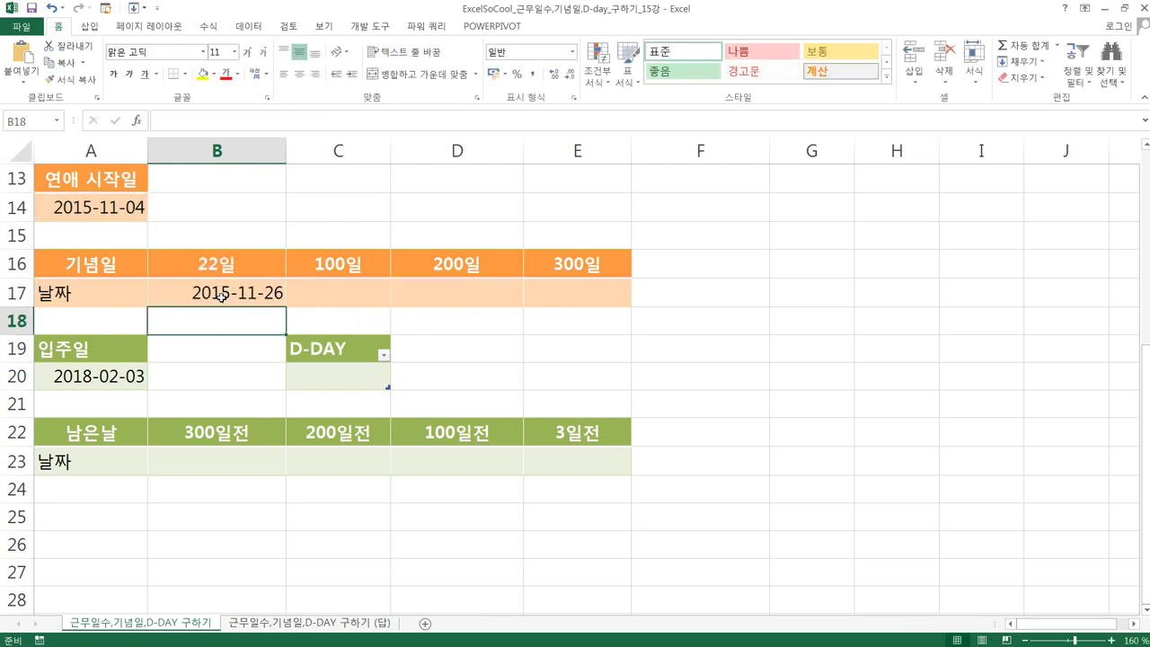
Change the anniversary header in B16 to 2일 to test the date formula
click(220, 296)
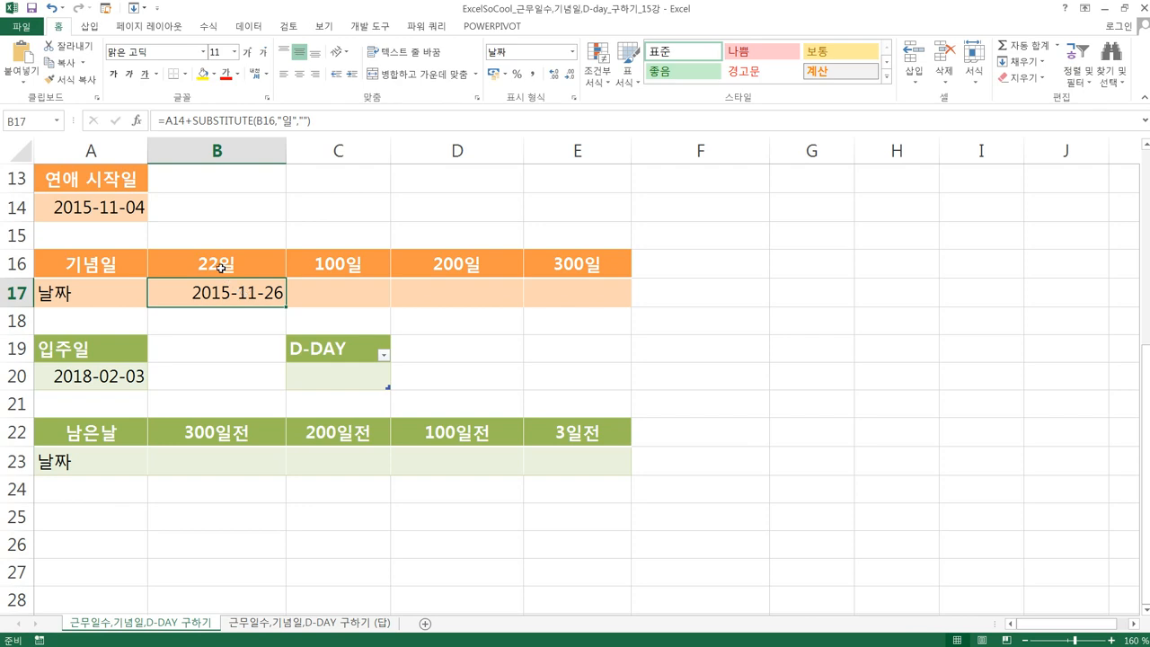
double_click(220, 266)
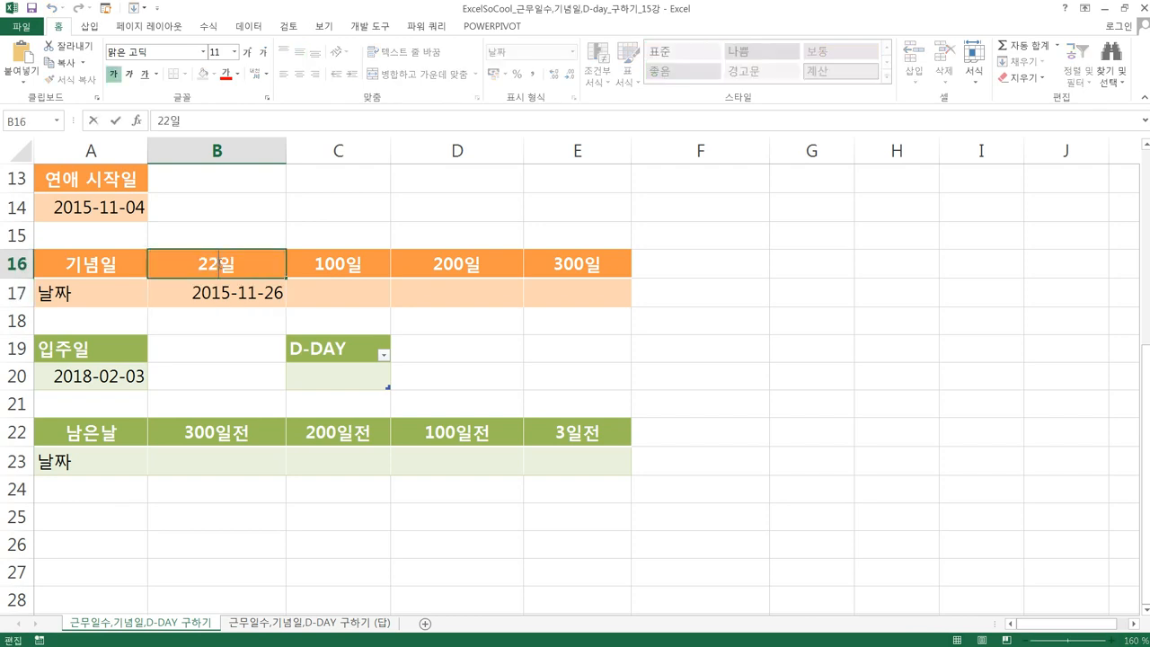
key(BackSpace)
key(Return)
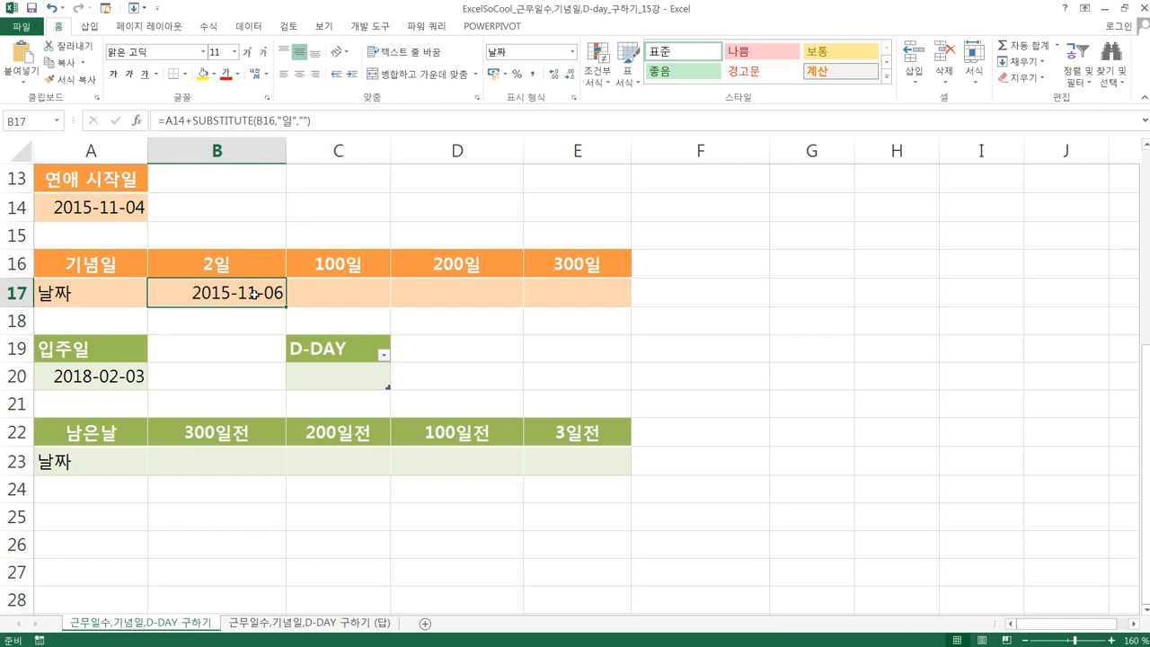
Subtract 1 from the start date in B17, making the formula =A14-1+SUBSTITUTE(B16,"일","")
click(275, 124)
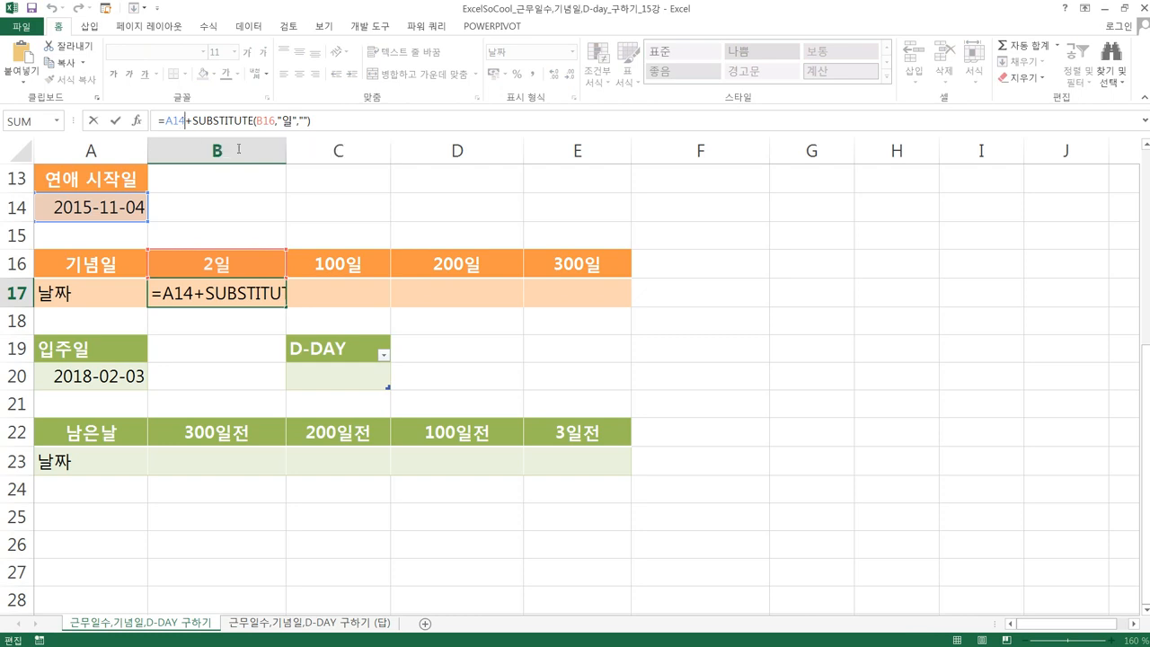
text(-1)
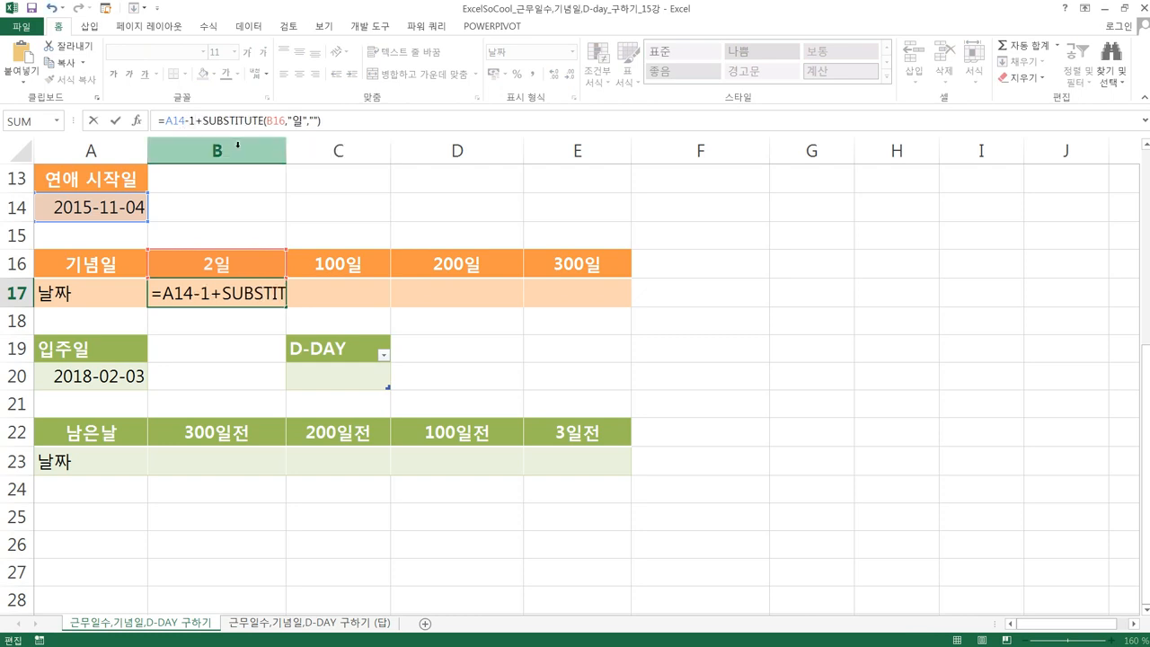
key(Return)
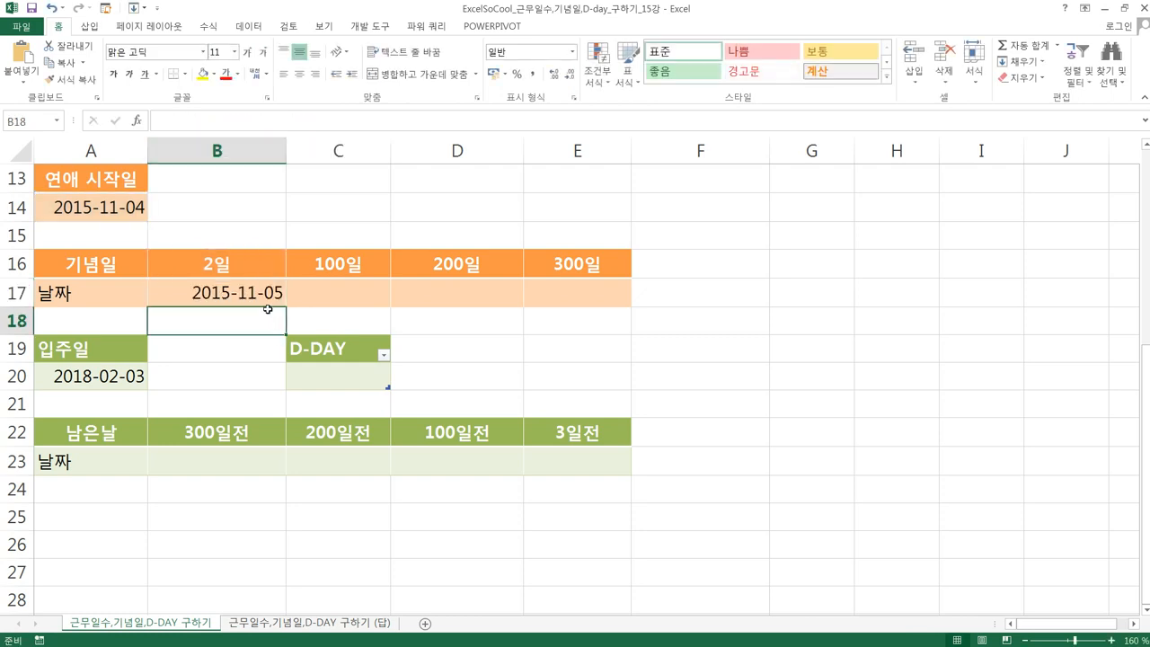
click(276, 294)
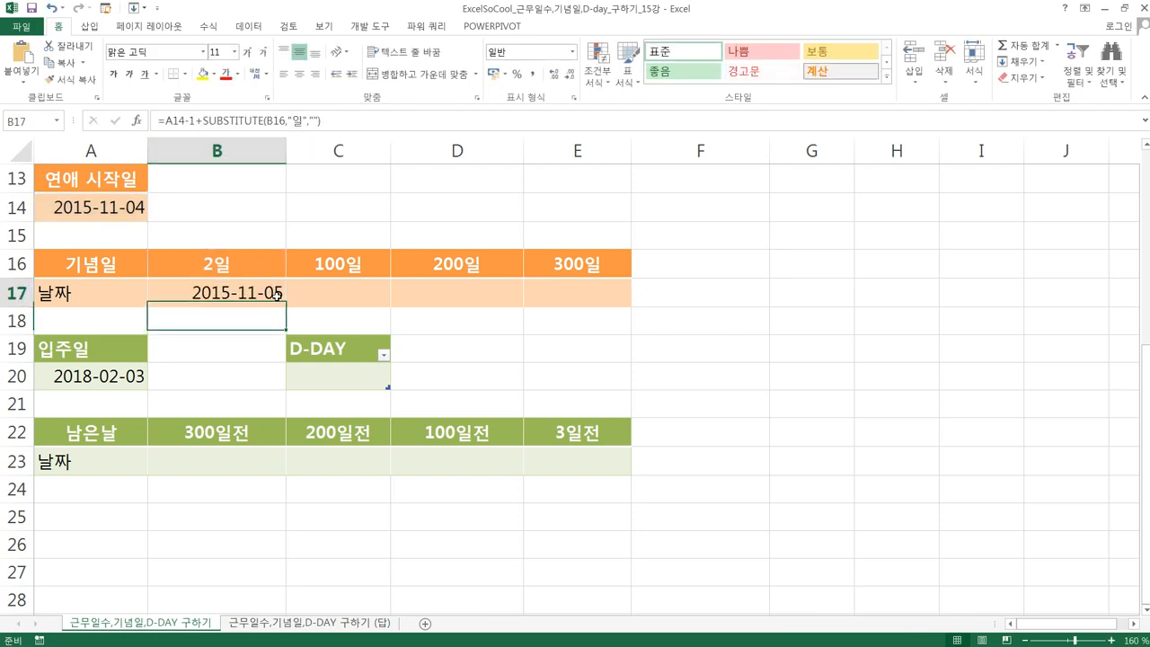
Set the anniversary header in B16 back to 22일
click(216, 262)
double_click(216, 262)
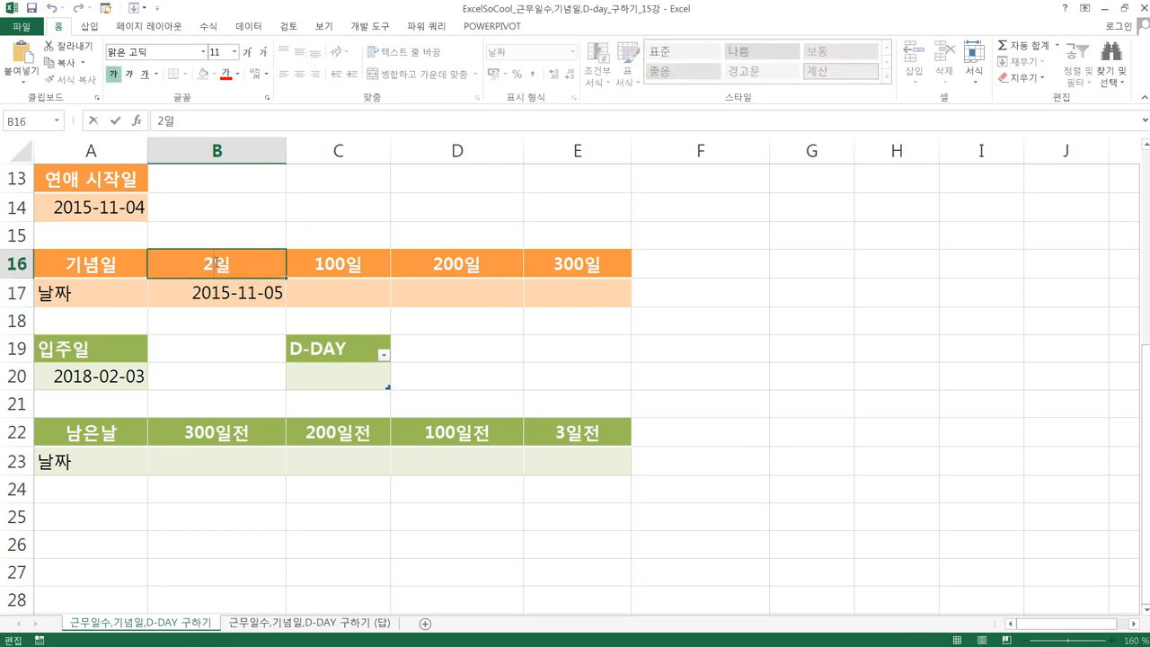
text(2)
key(Return)
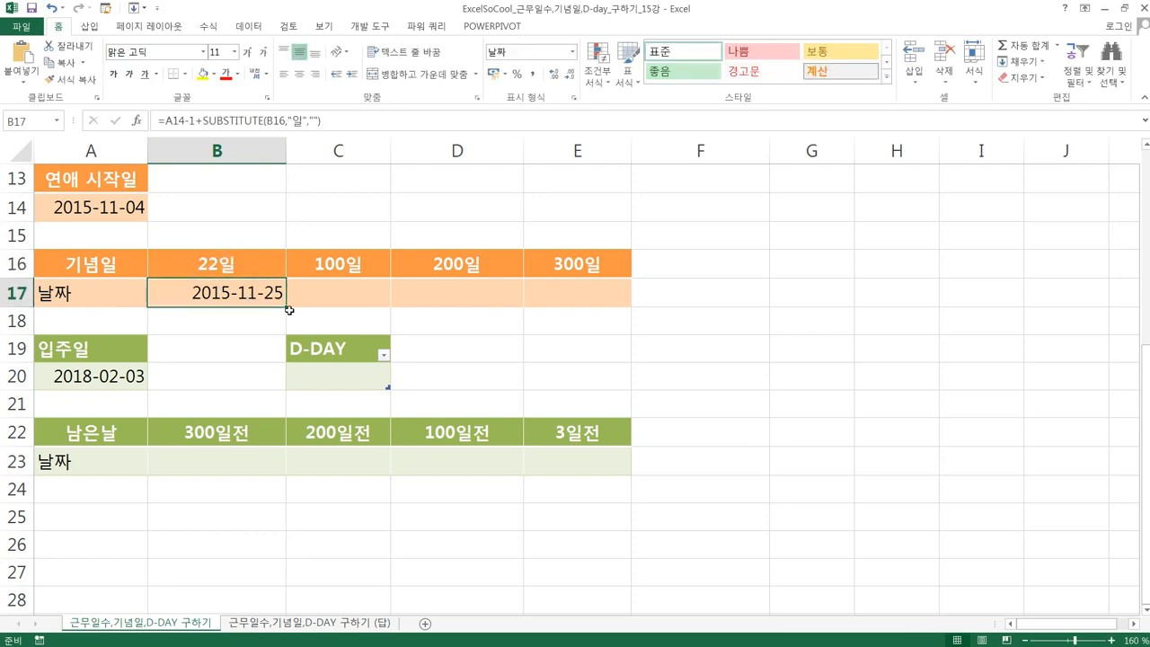
Try to fill the B17 anniversary formula across to E17, then inspect the copied formula in C17
drag(286, 308, 640, 320)
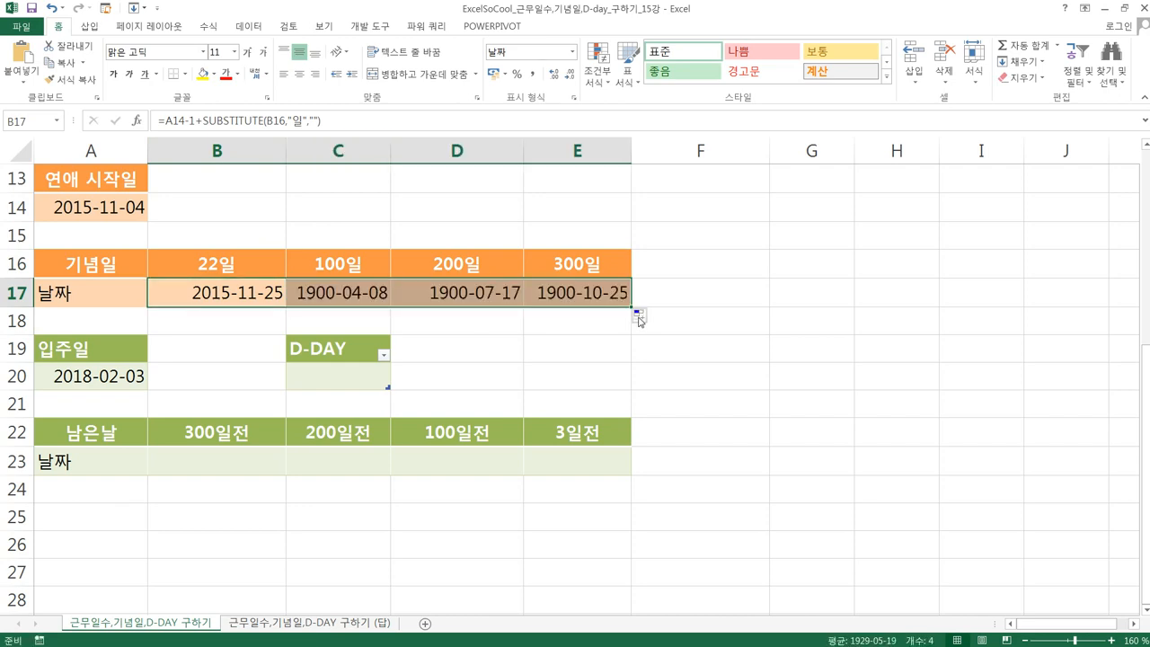
click(355, 293)
click(432, 305)
click(536, 277)
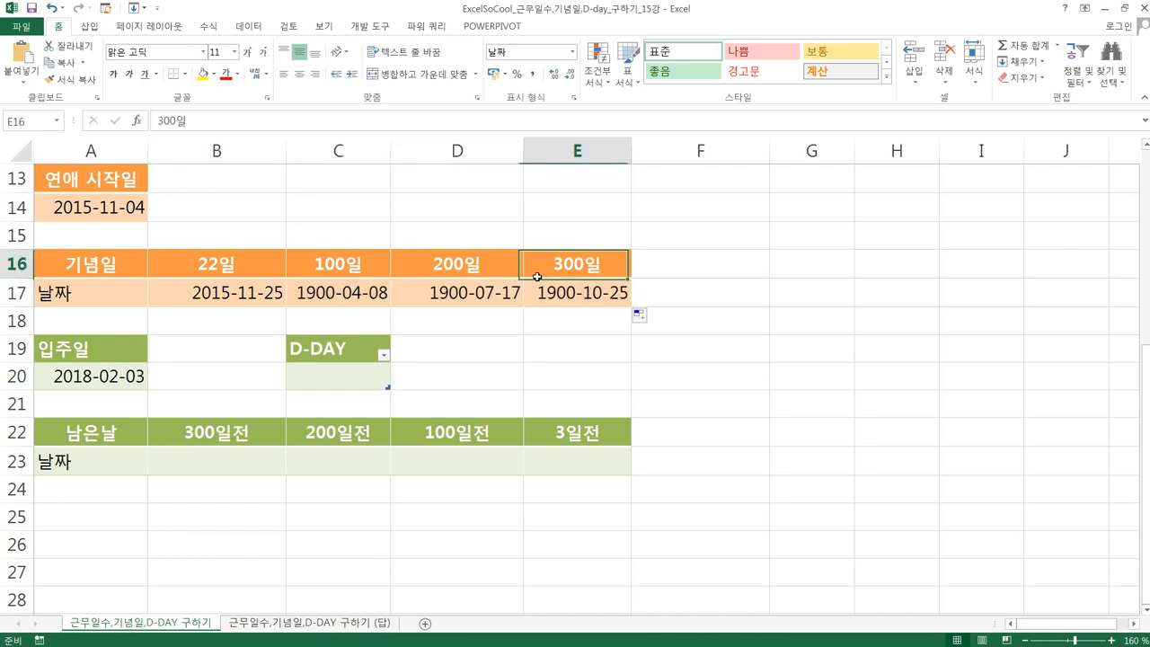
click(343, 284)
click(217, 291)
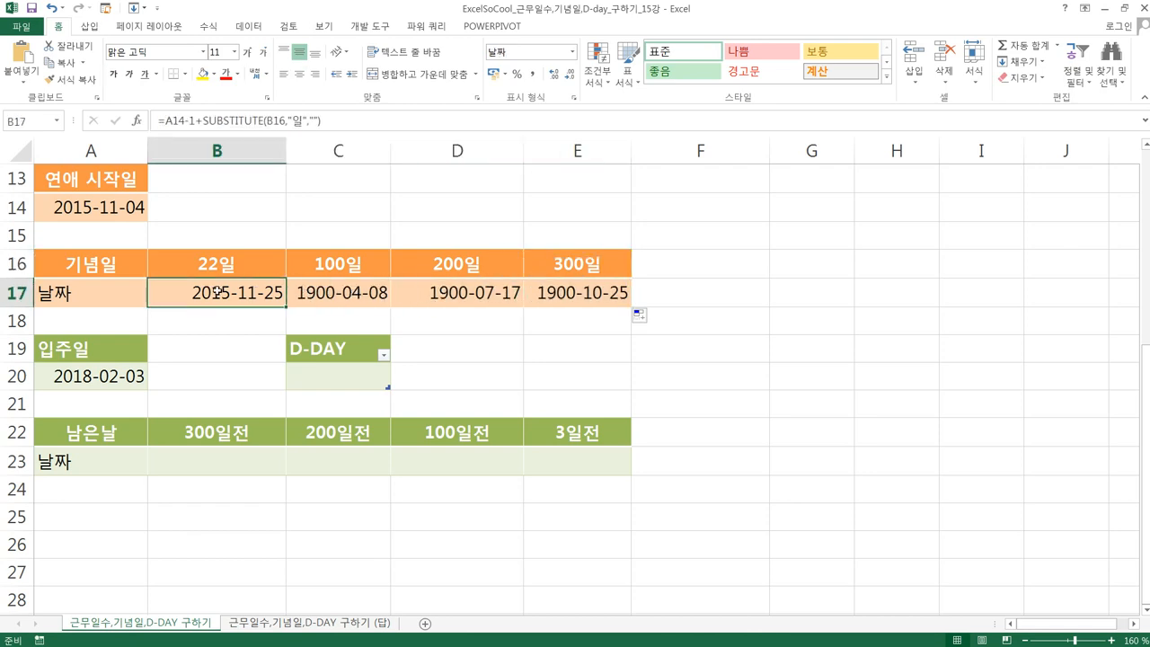
click(303, 295)
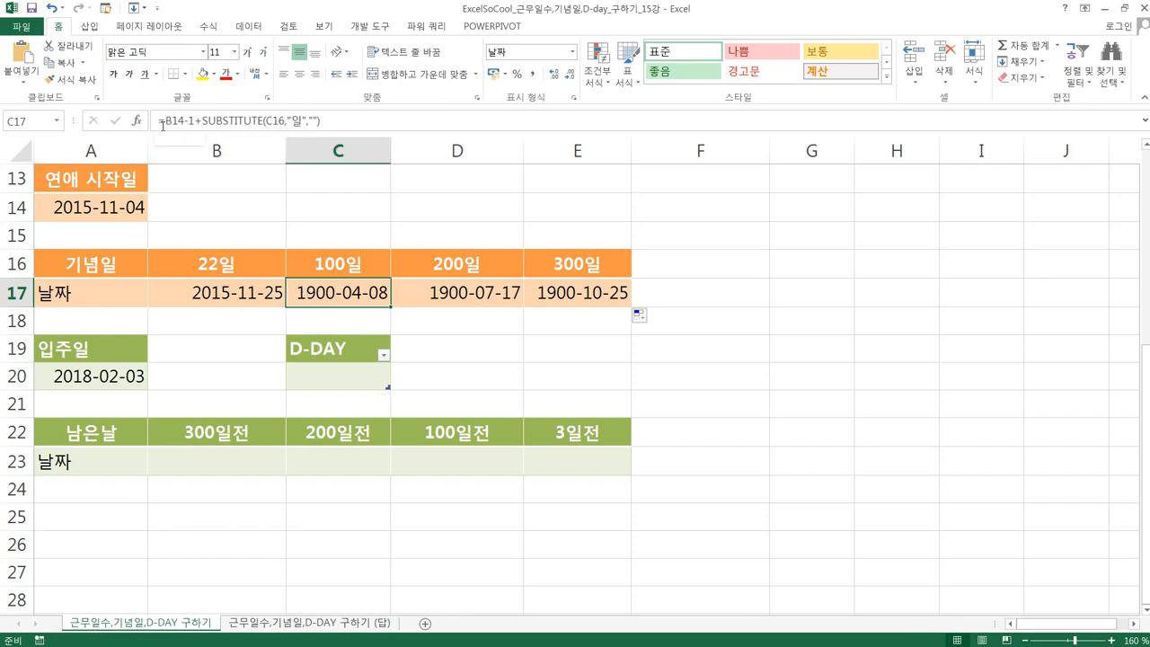
drag(165, 120, 196, 121)
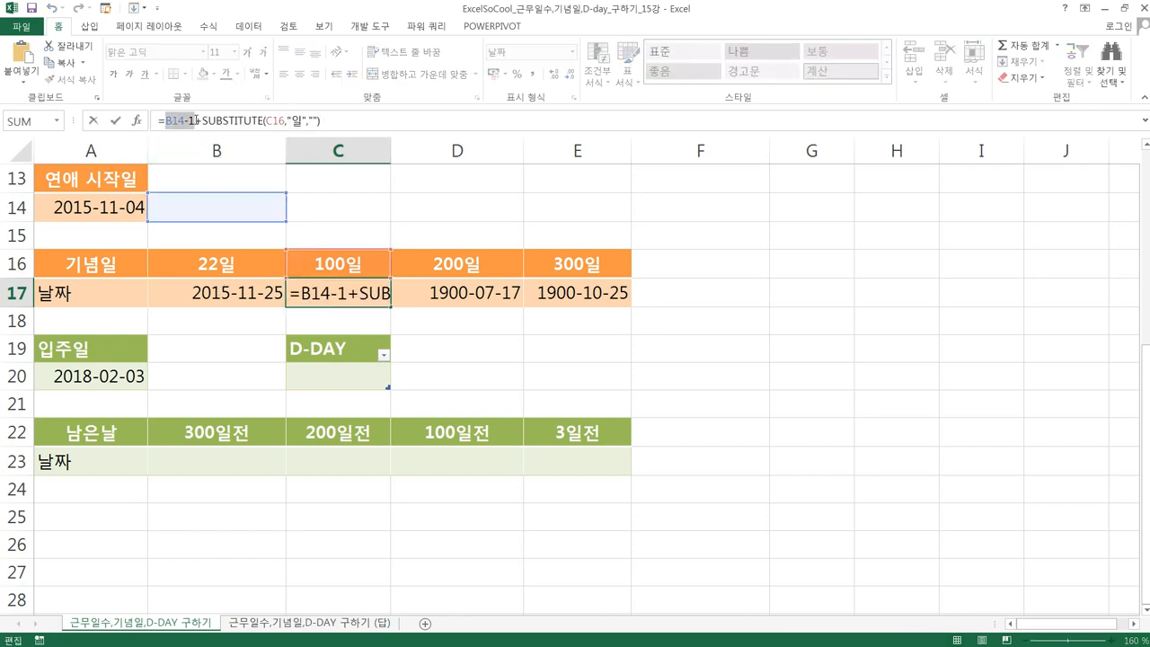
key(Delete)
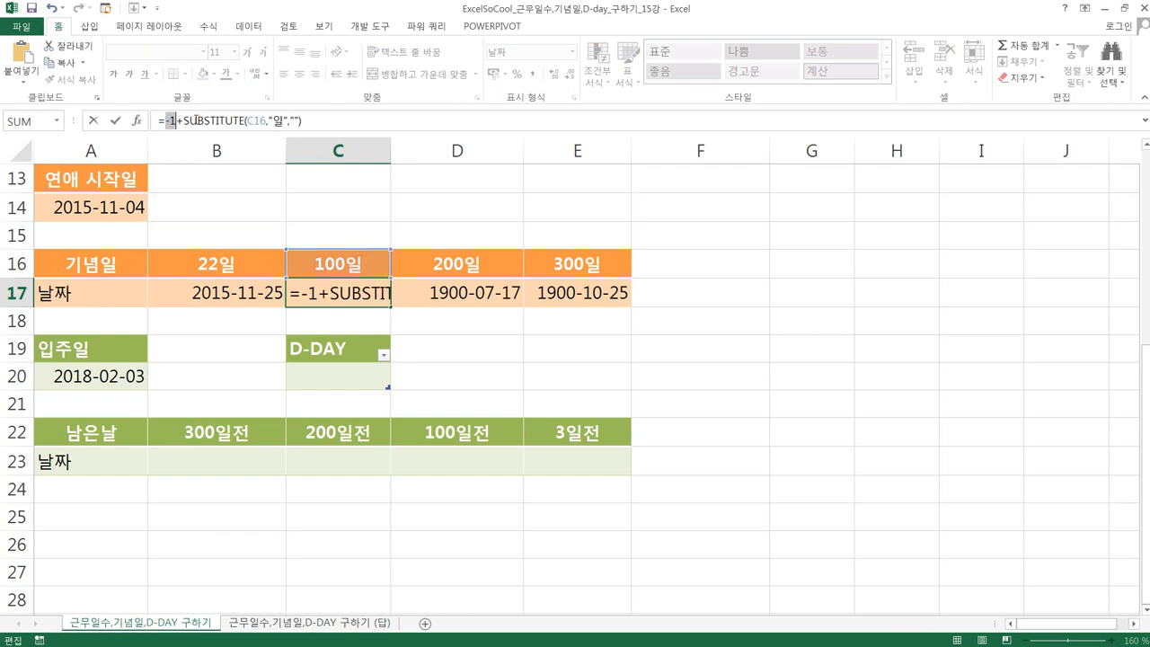
click(220, 206)
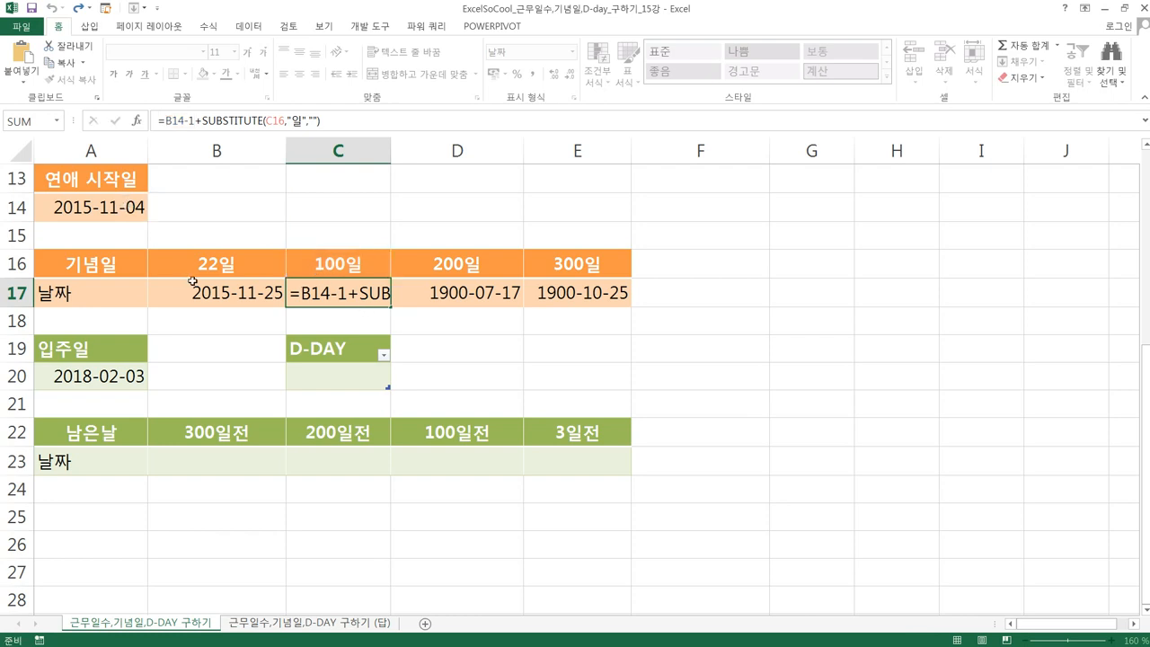
key(ctrl+Return)
Make the start date reference in B17 absolute, so the formula is =$A$14-1+SUBSTITUTE(B16,"일","")
key(Left)
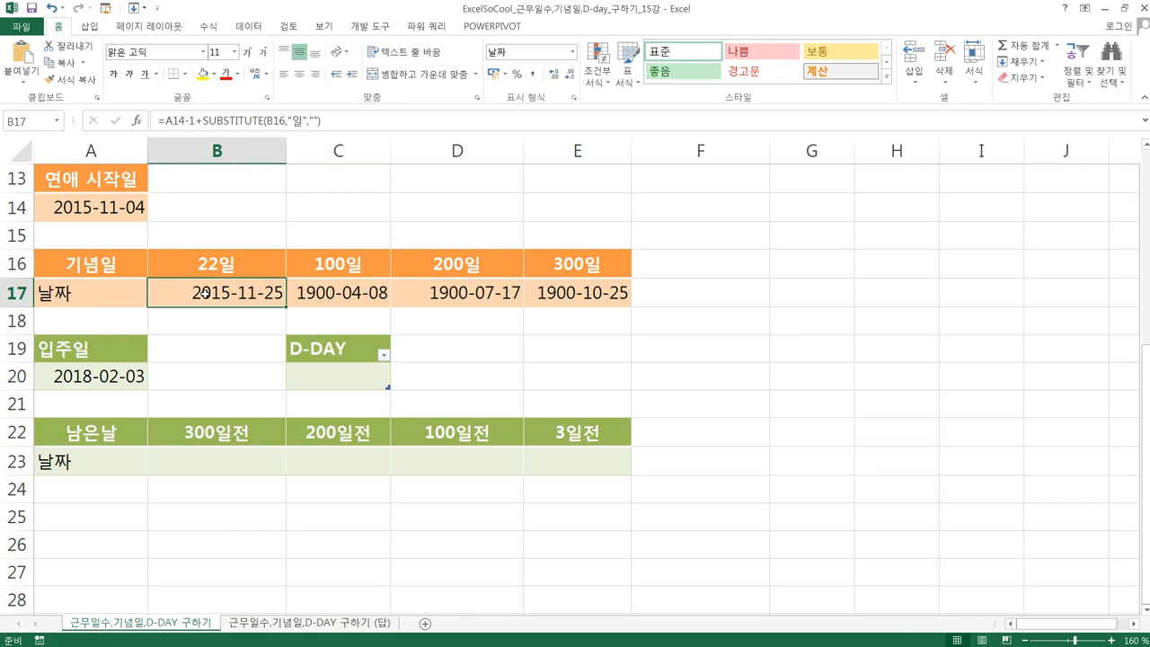
click(179, 120)
key(F4)
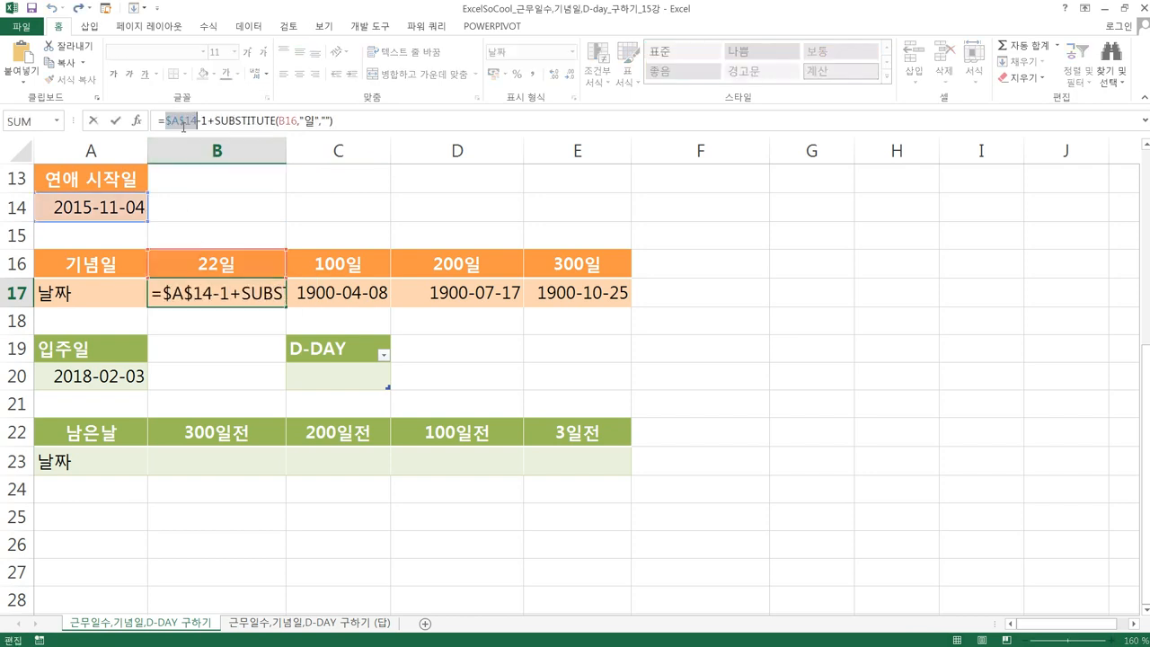
key(Return)
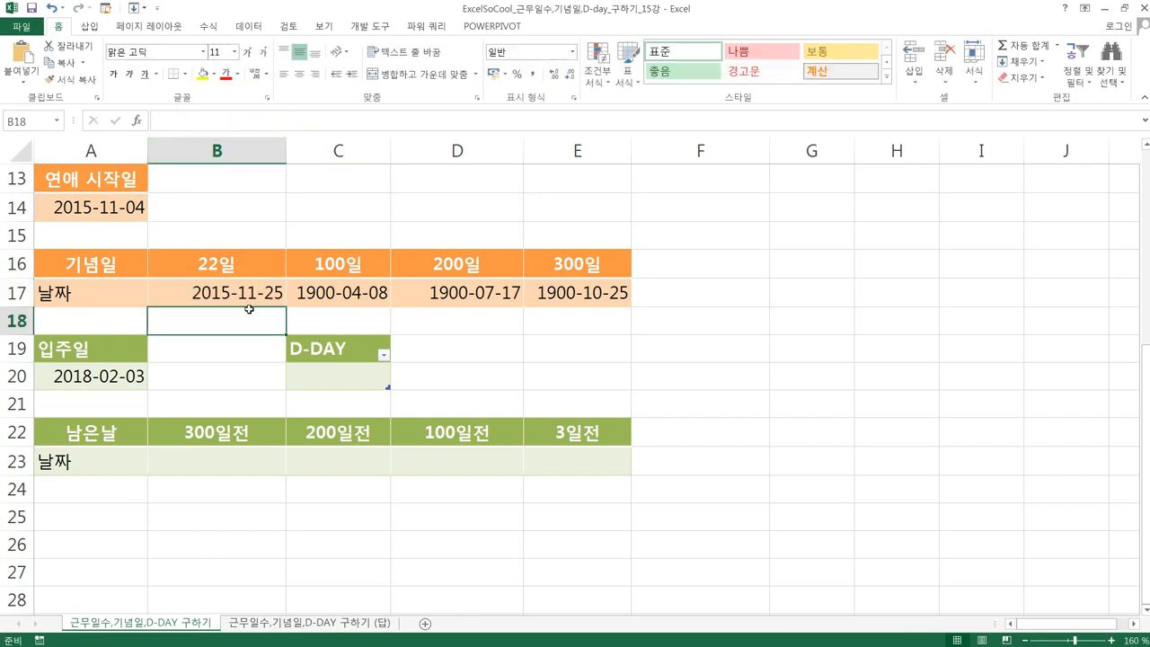
Fill the corrected anniversary formula from B17 across to E17 and check the copy in E17
click(255, 298)
drag(286, 308, 614, 314)
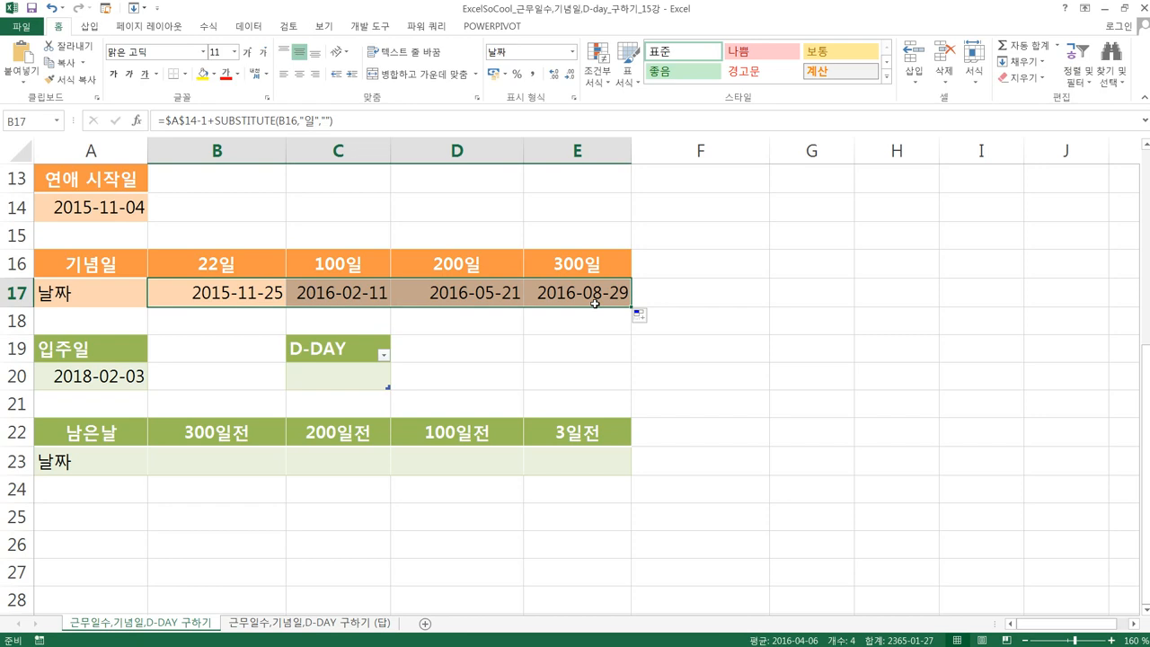
click(595, 302)
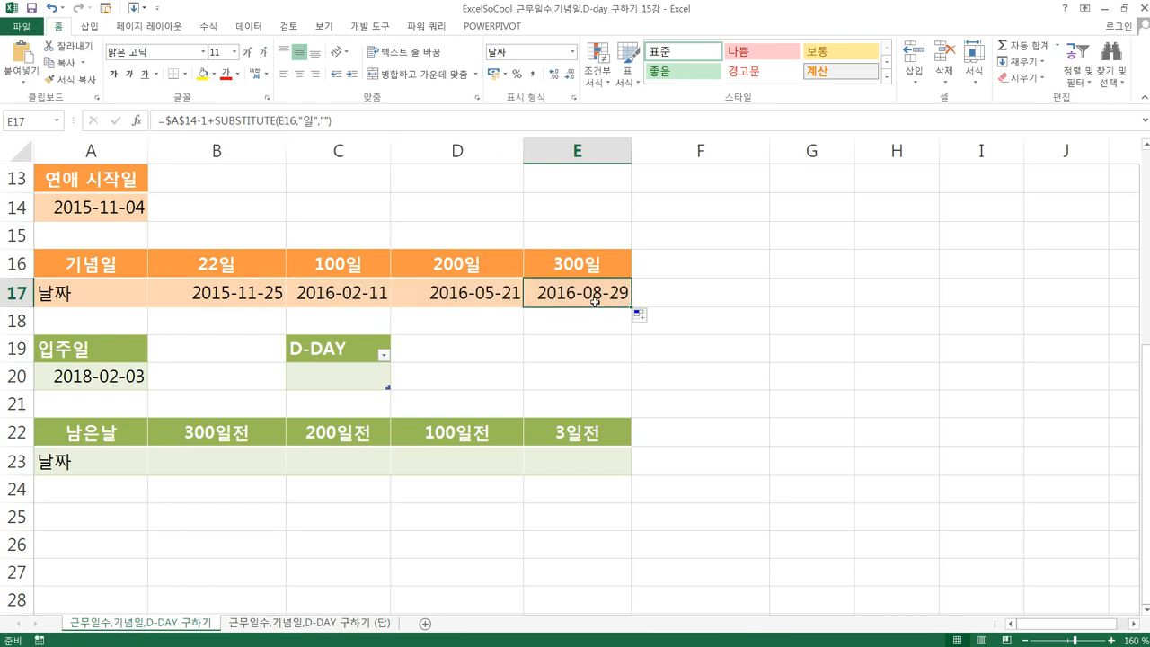
Change the 연애 시작일 date in A14 to 2017-05-08
click(84, 216)
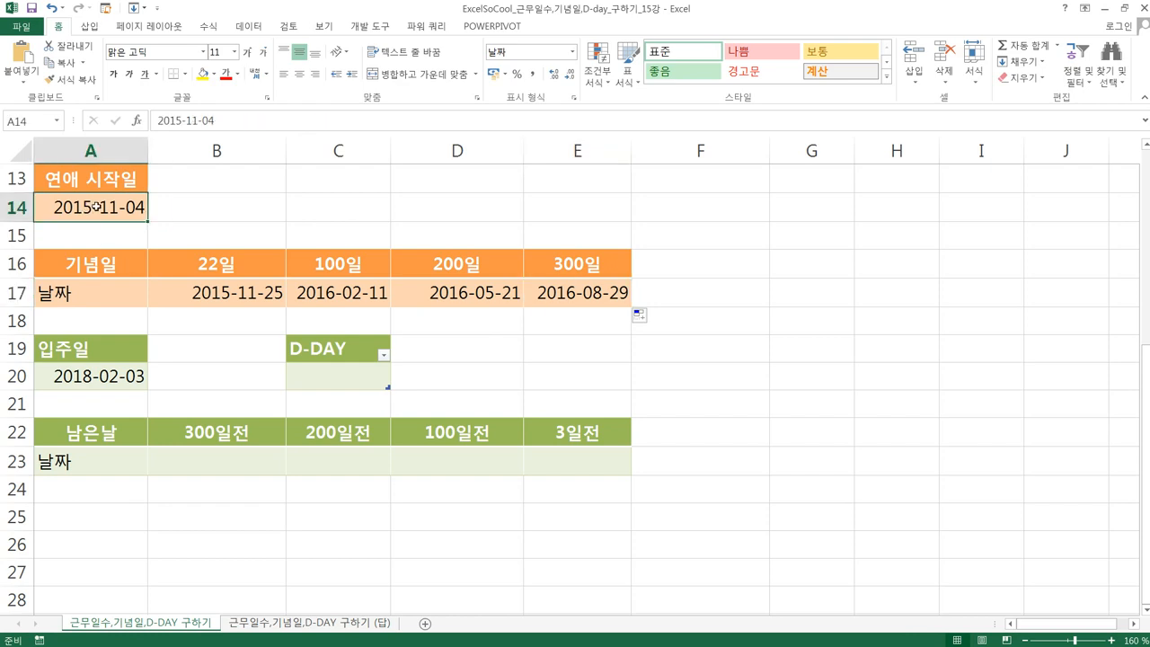
double_click(95, 205)
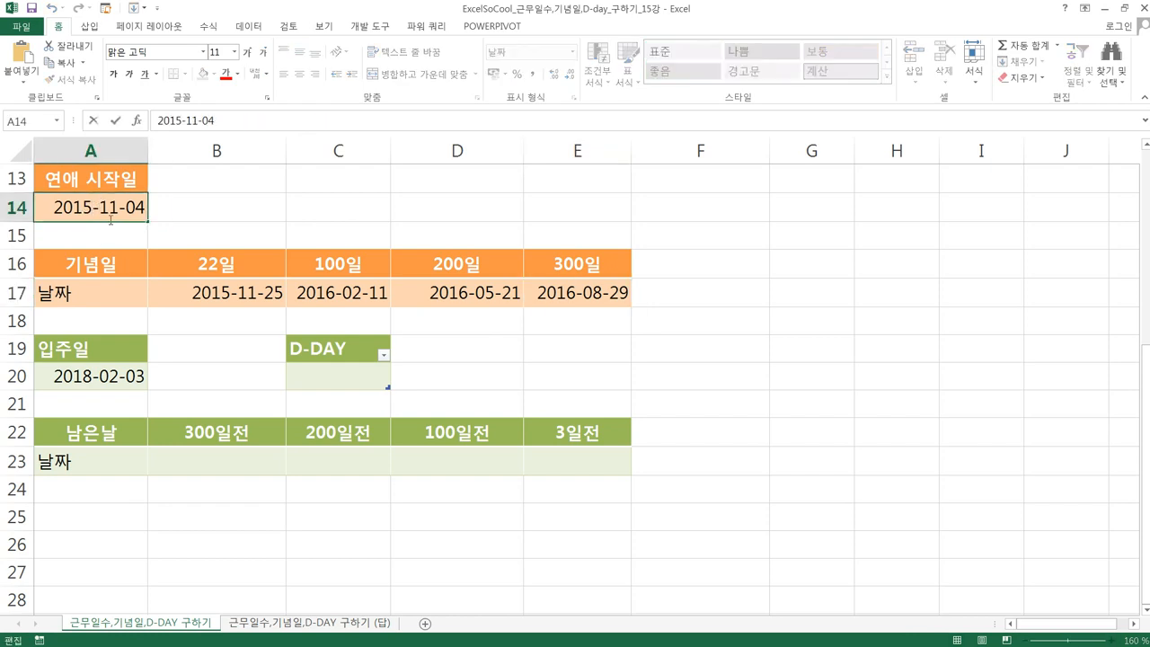
key(BackSpace)
text(7)
key(Delete)
key(Delete)
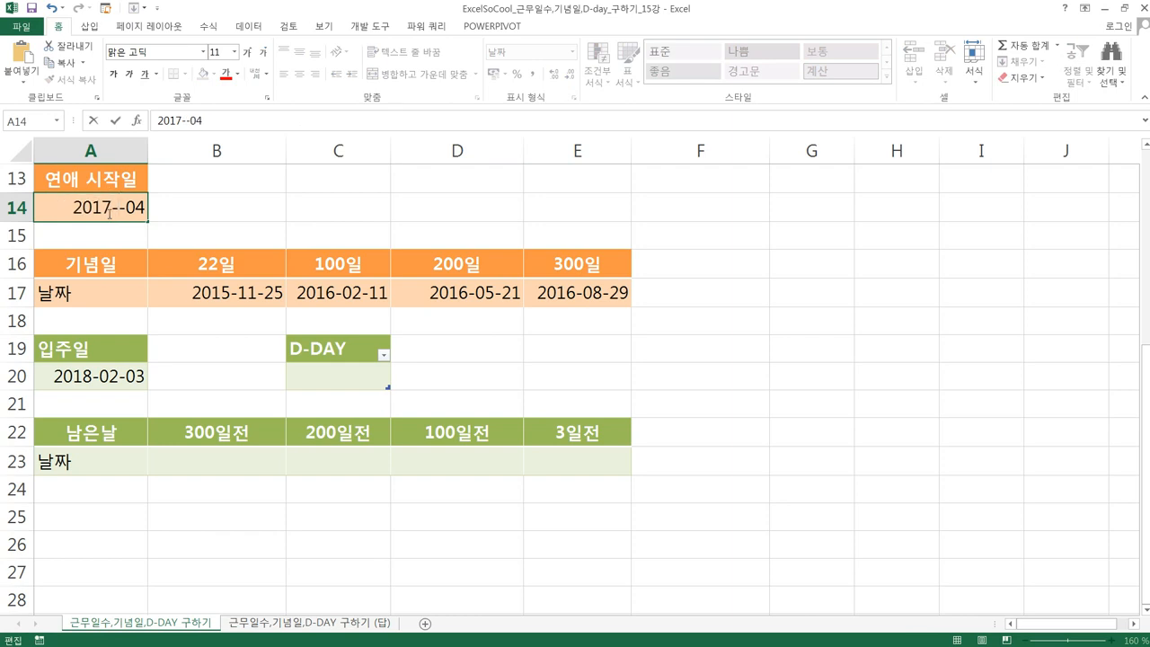
text(0)
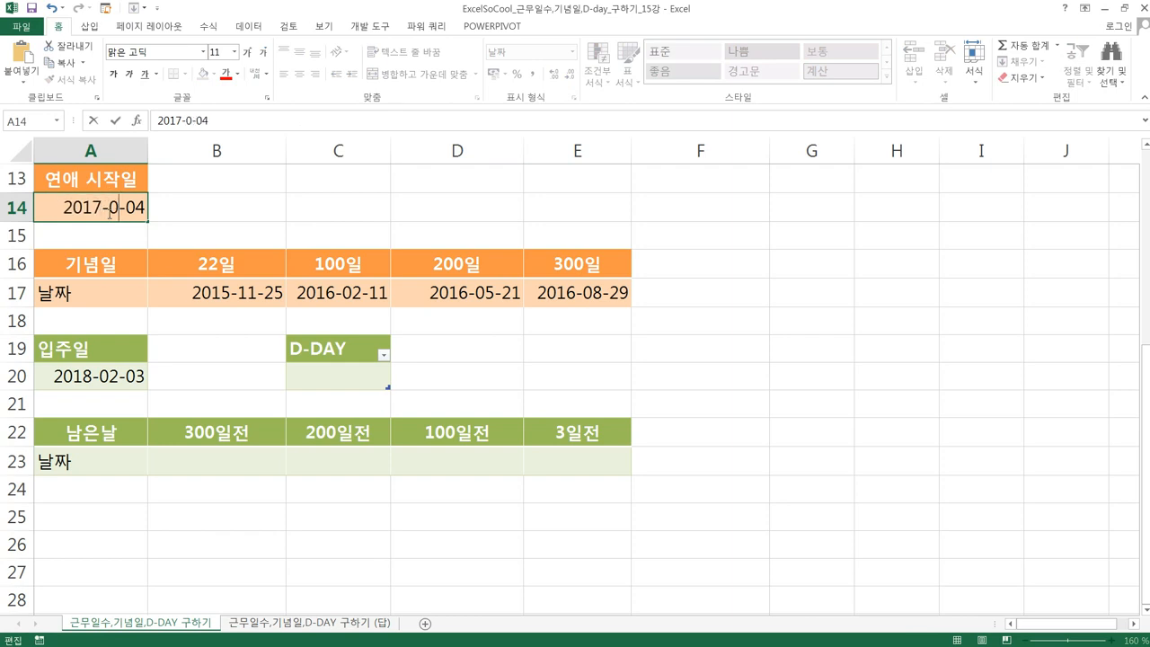
text(5)
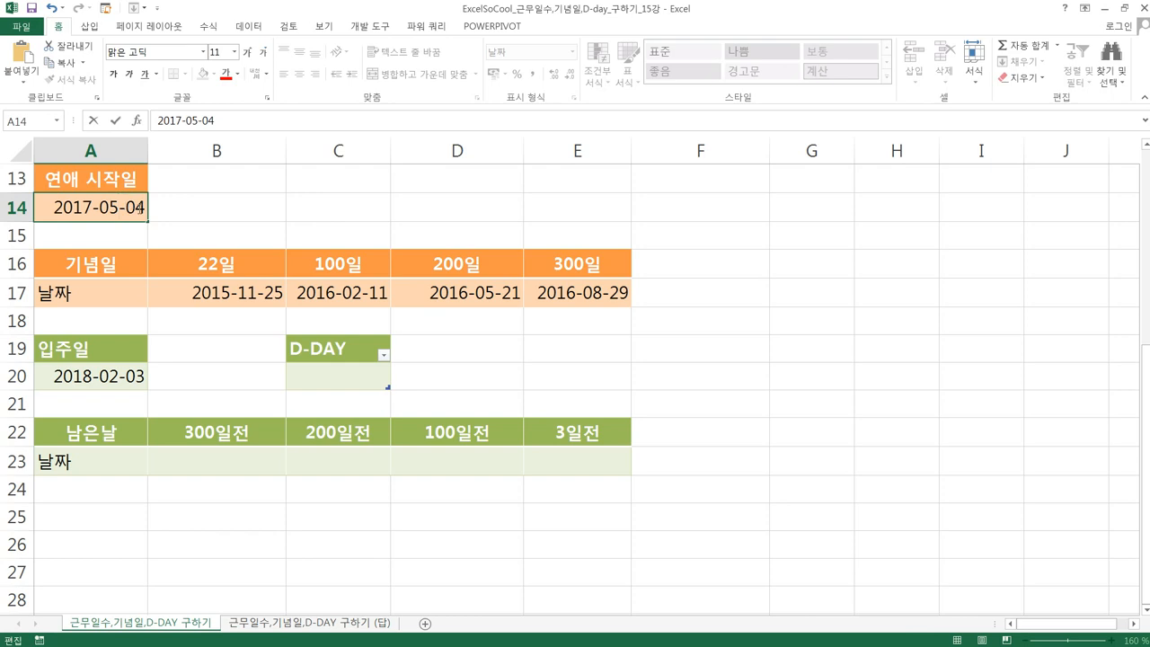
click(138, 209)
key(Delete)
text(8)
key(Return)
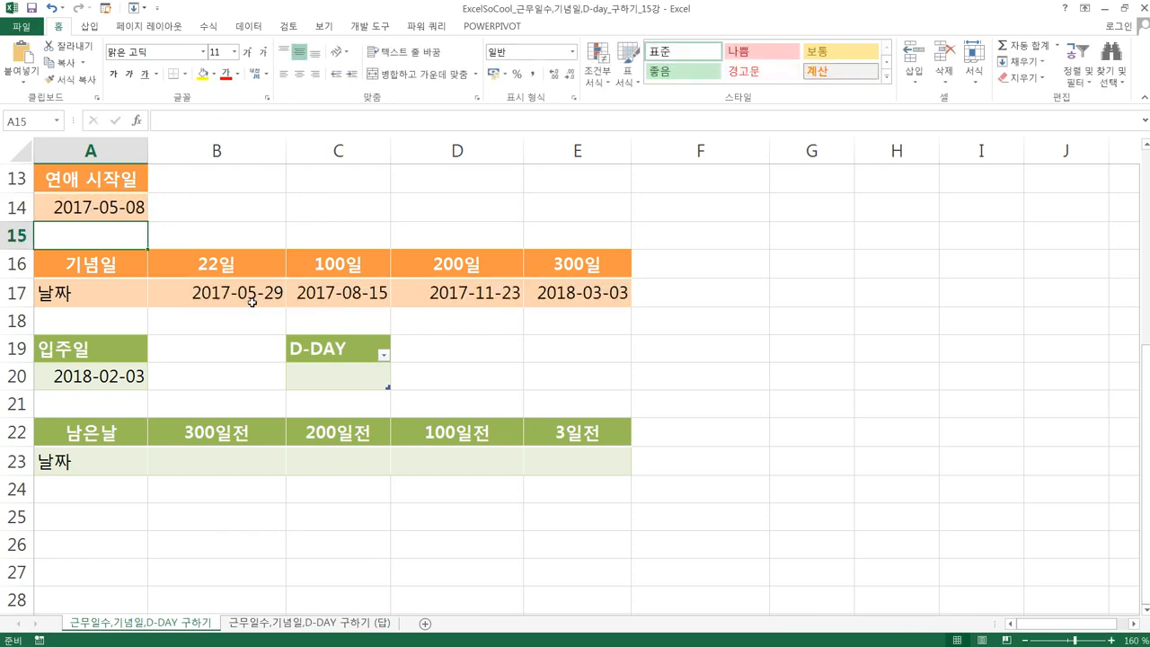
Check the anniversary dates and formulas in B17, E17 and C17 against the new start date
click(251, 303)
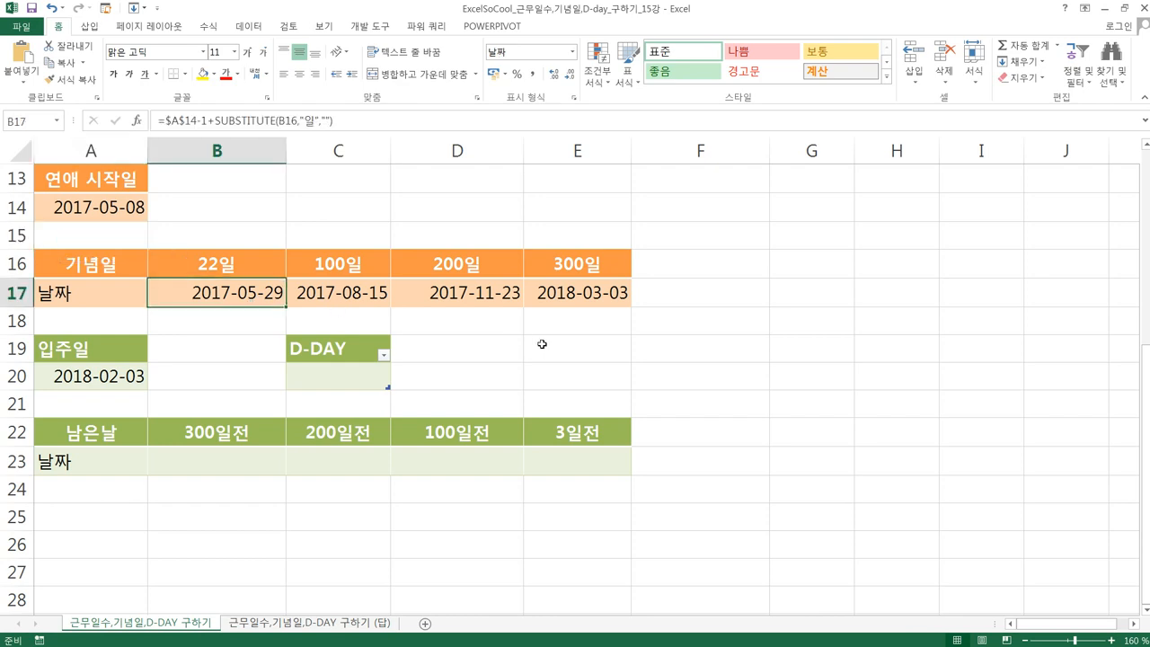
click(573, 297)
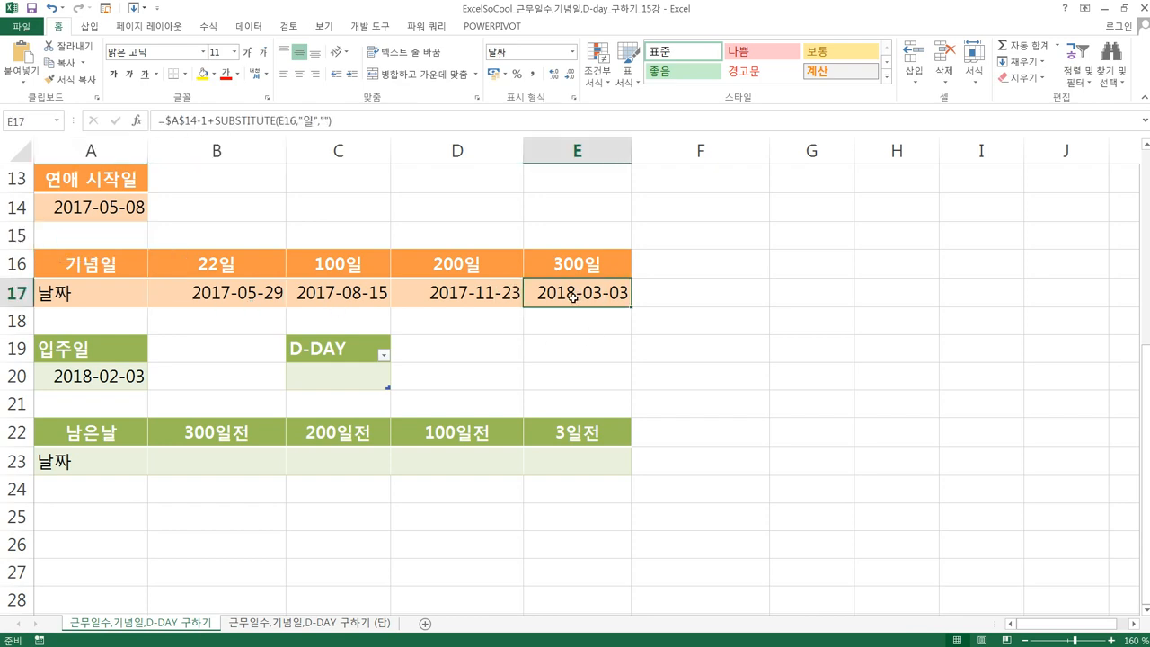
click(312, 293)
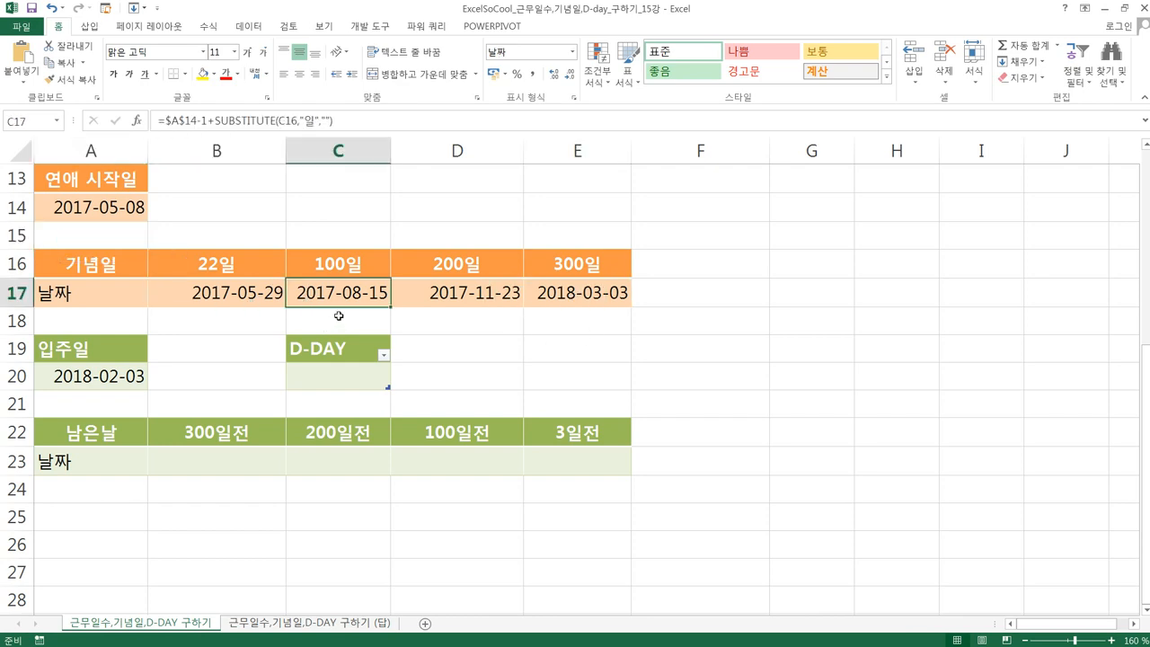
scroll(343, 276, down, 1)
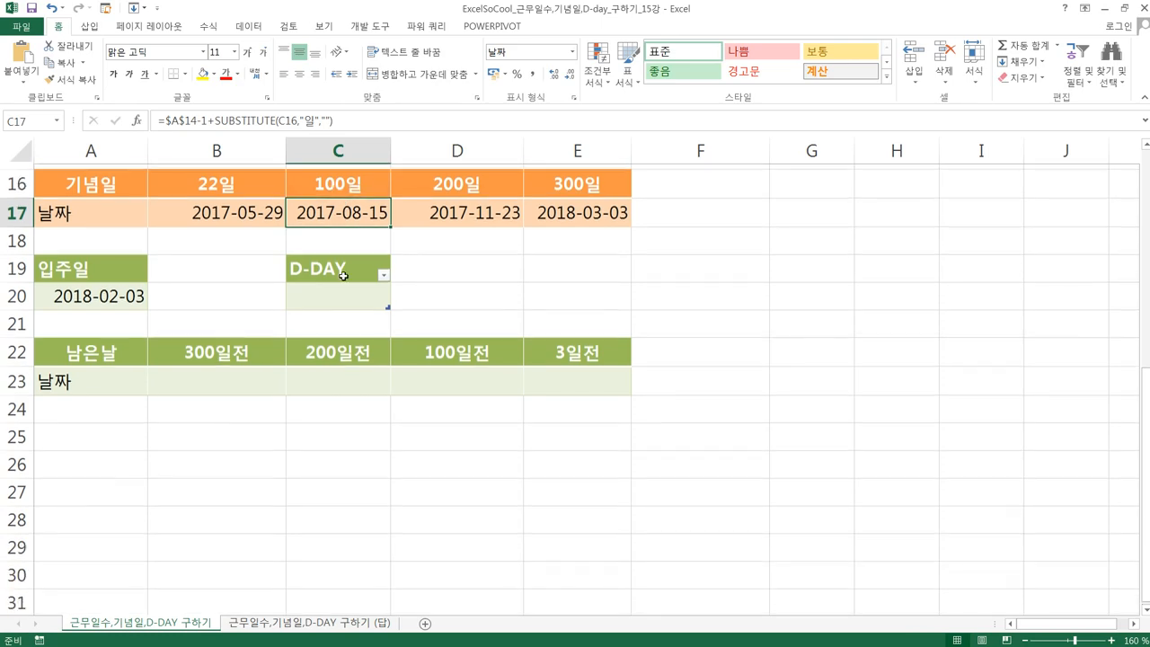
scroll(343, 276, up, 2)
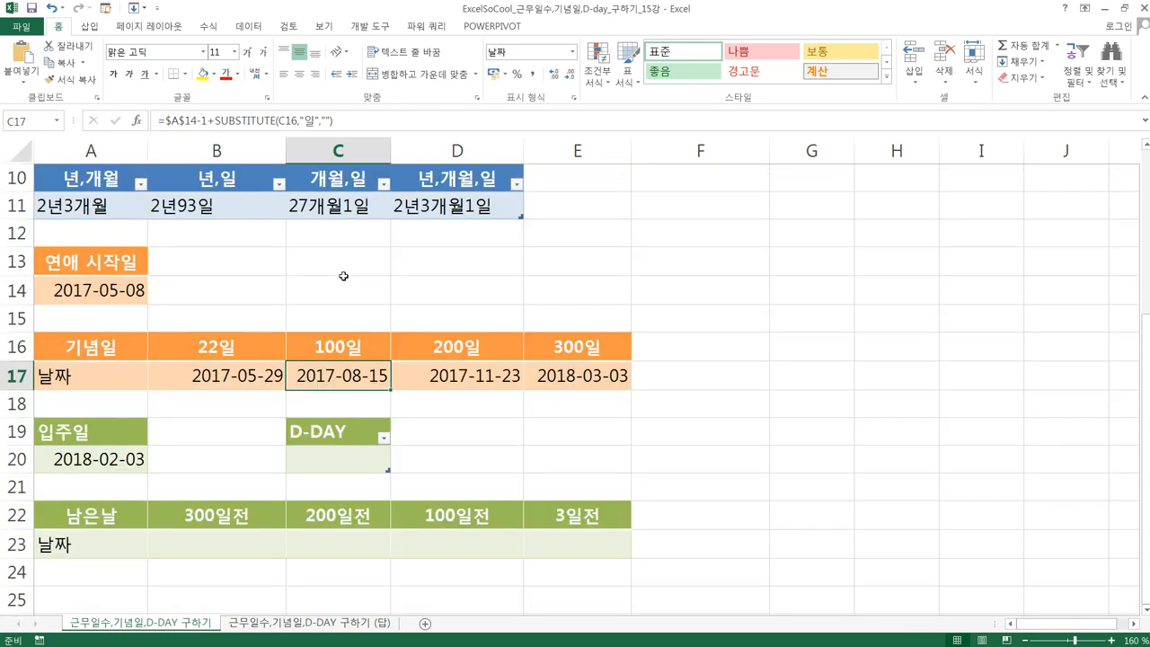
scroll(343, 276, down, 1)
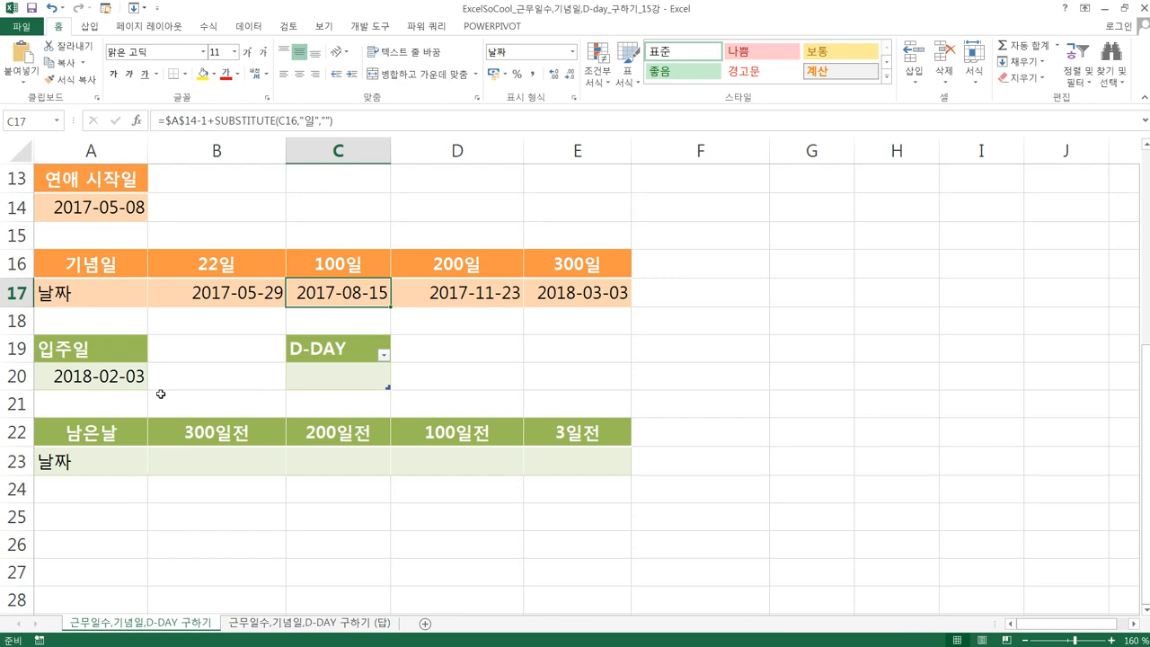
Enter =A20-TODAY() in the D-DAY cell C20 and set its number format to 일반
click(313, 378)
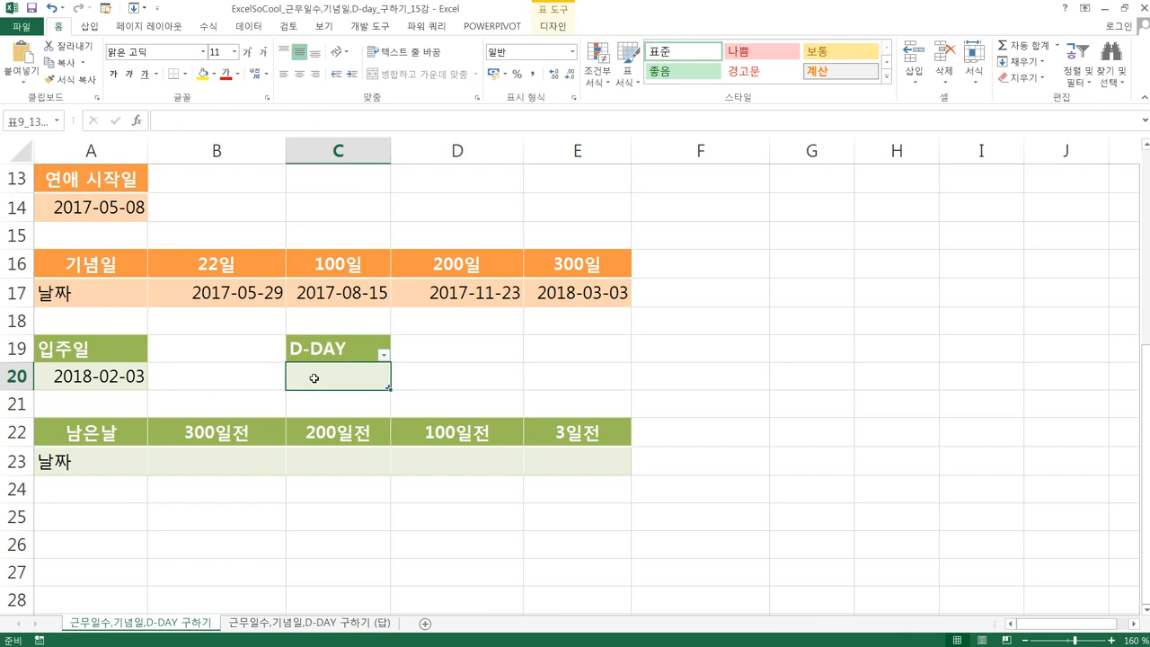
text(=)
click(95, 376)
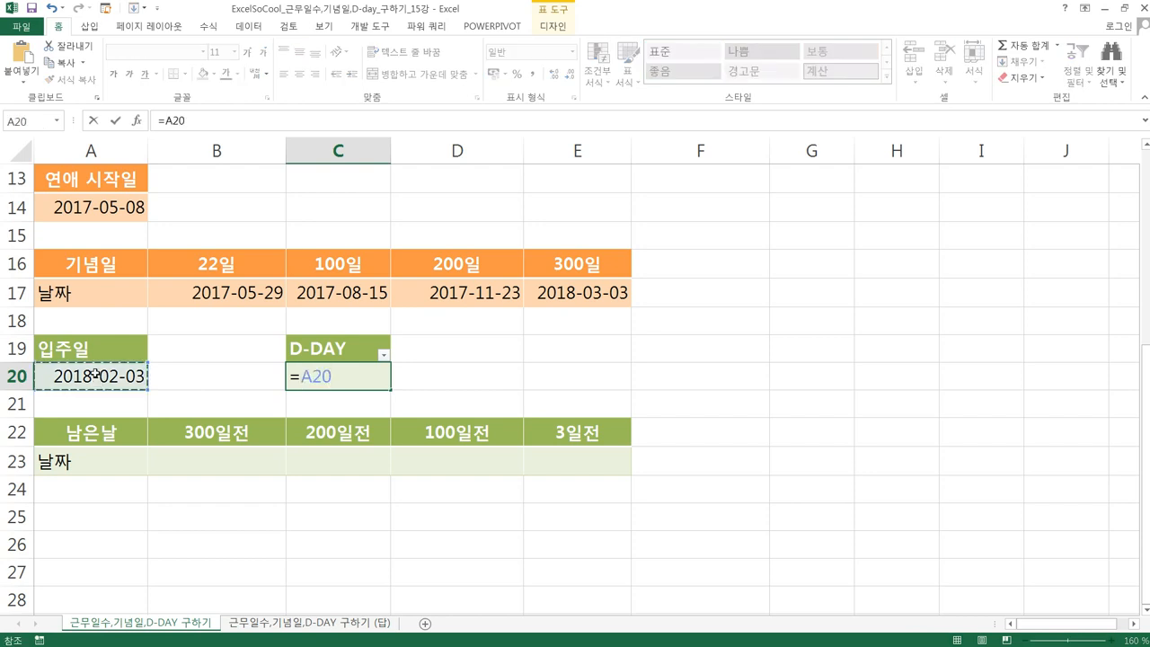
text(-)
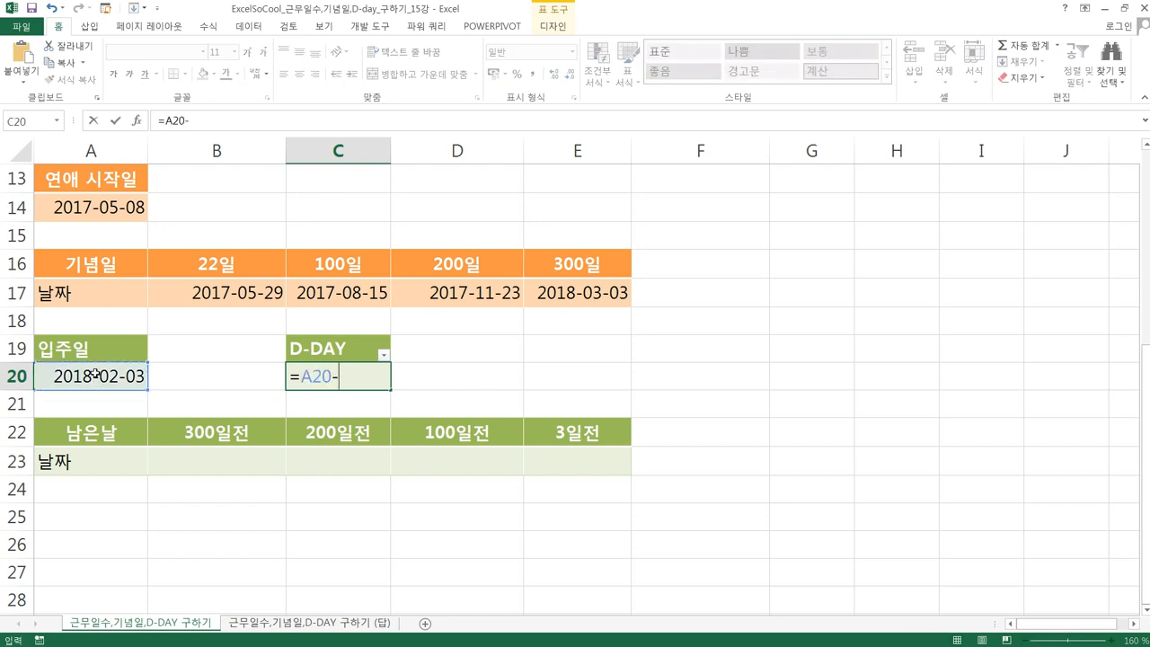
text(새)
key(BackSpace)
key(BackSpace)
text(tda)
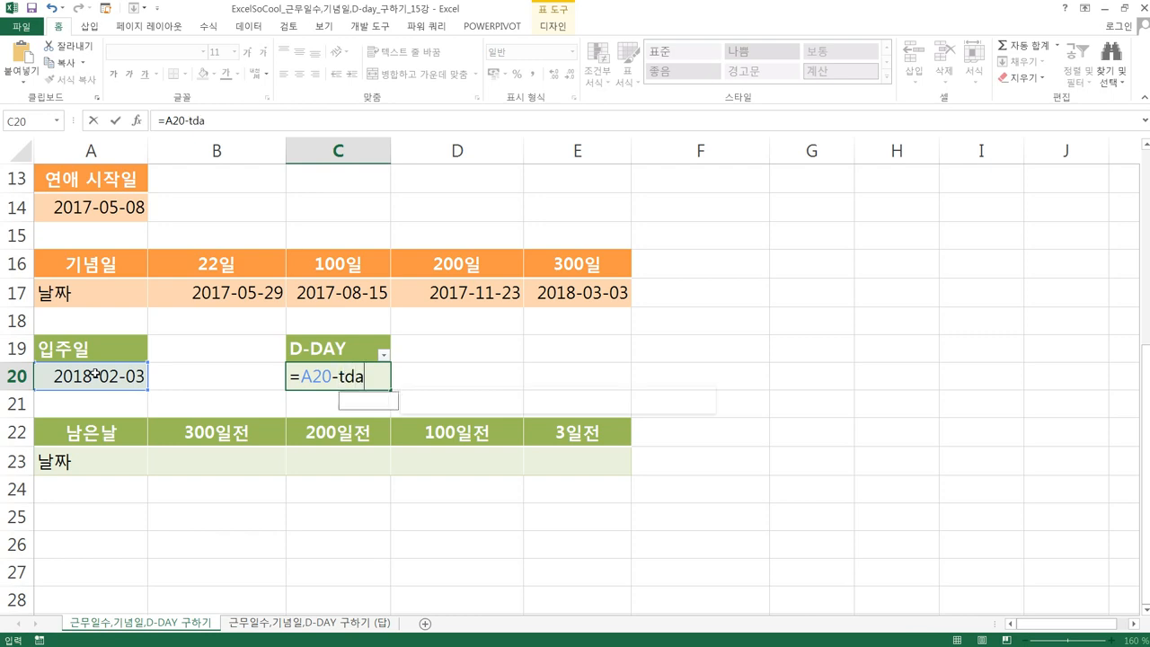
key(BackSpace)
key(BackSpace)
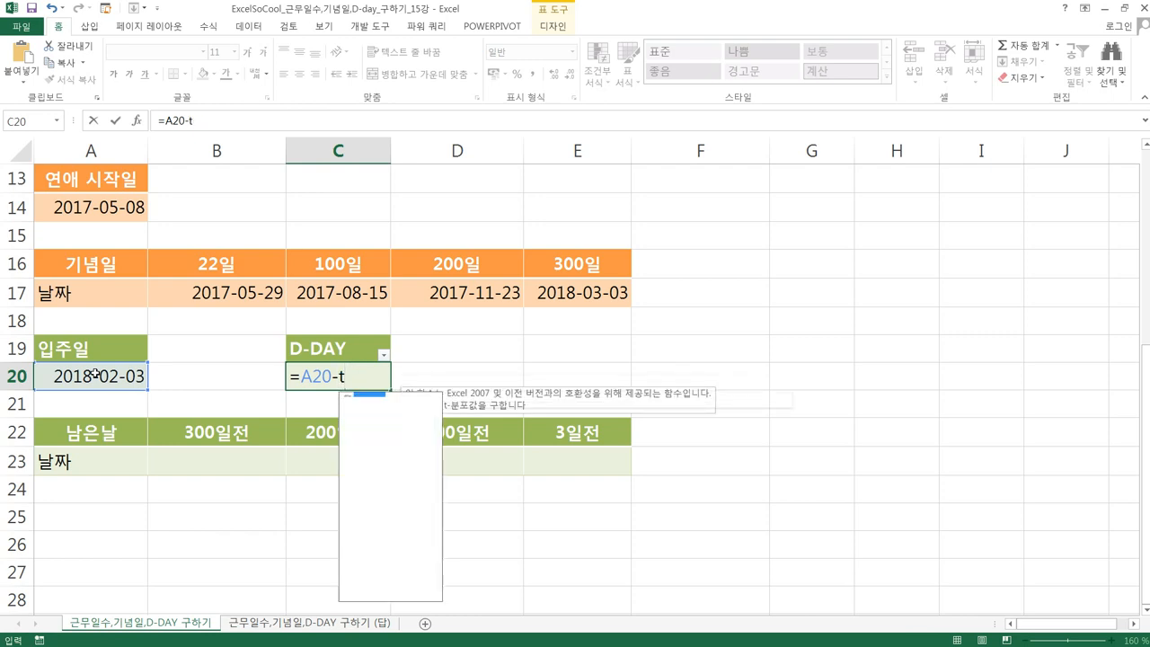
text(o)
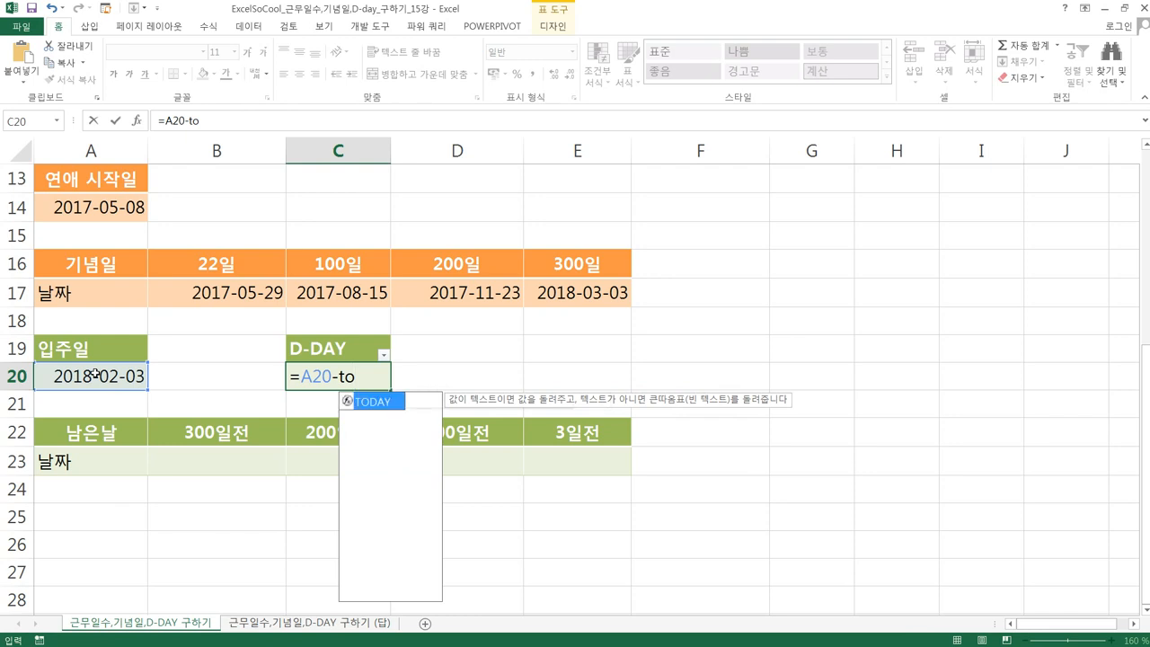
text(day()
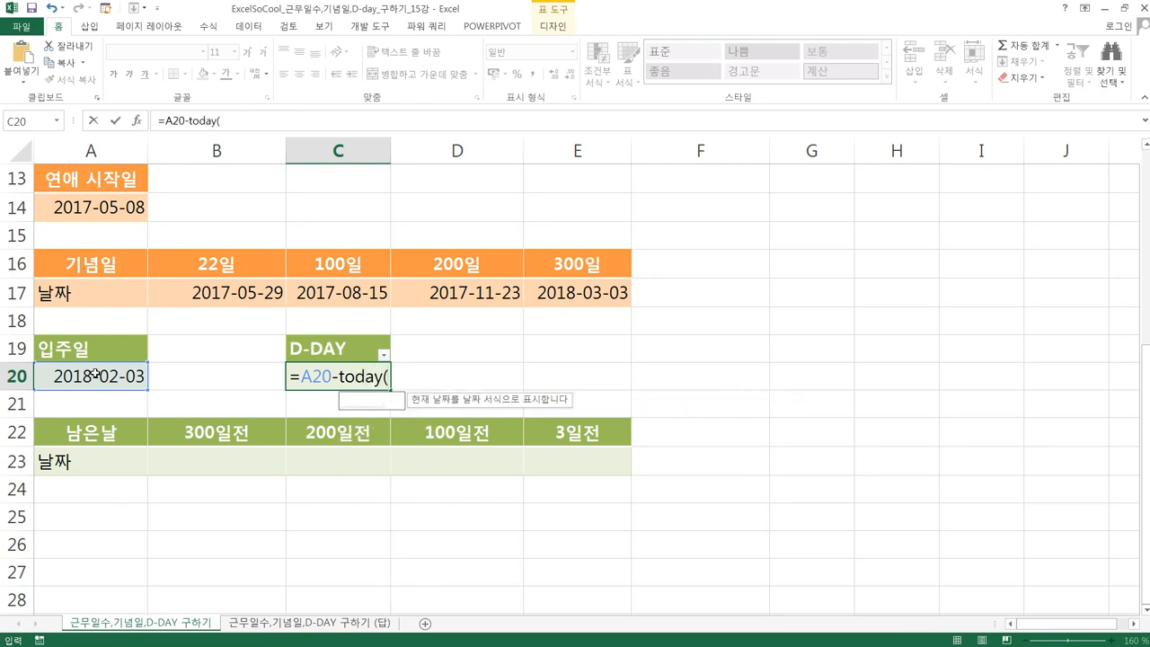
text())
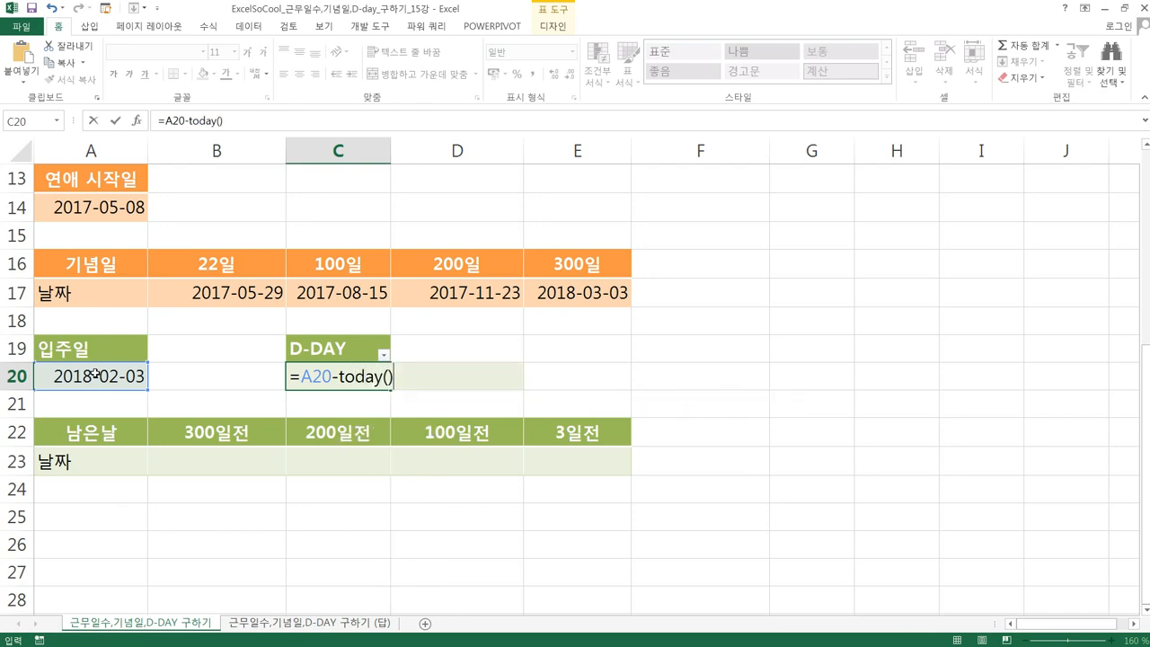
key(ctrl+Return)
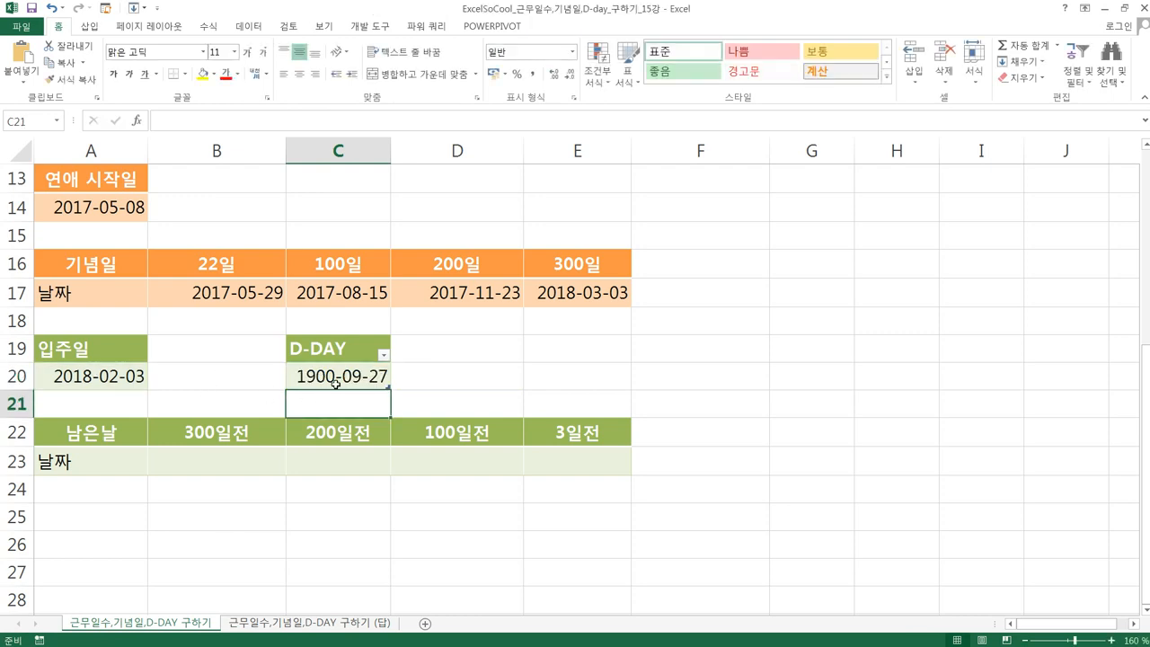
click(572, 52)
click(559, 79)
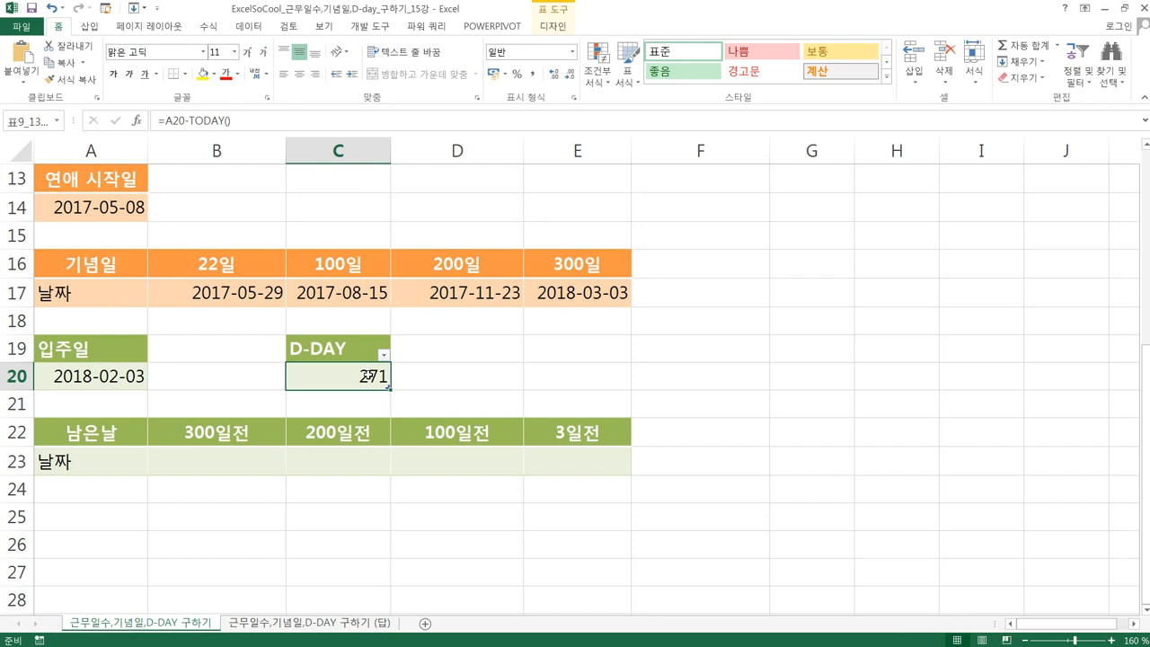
Change the 입주일 date in A20 to 2017-05-01
click(103, 381)
double_click(92, 383)
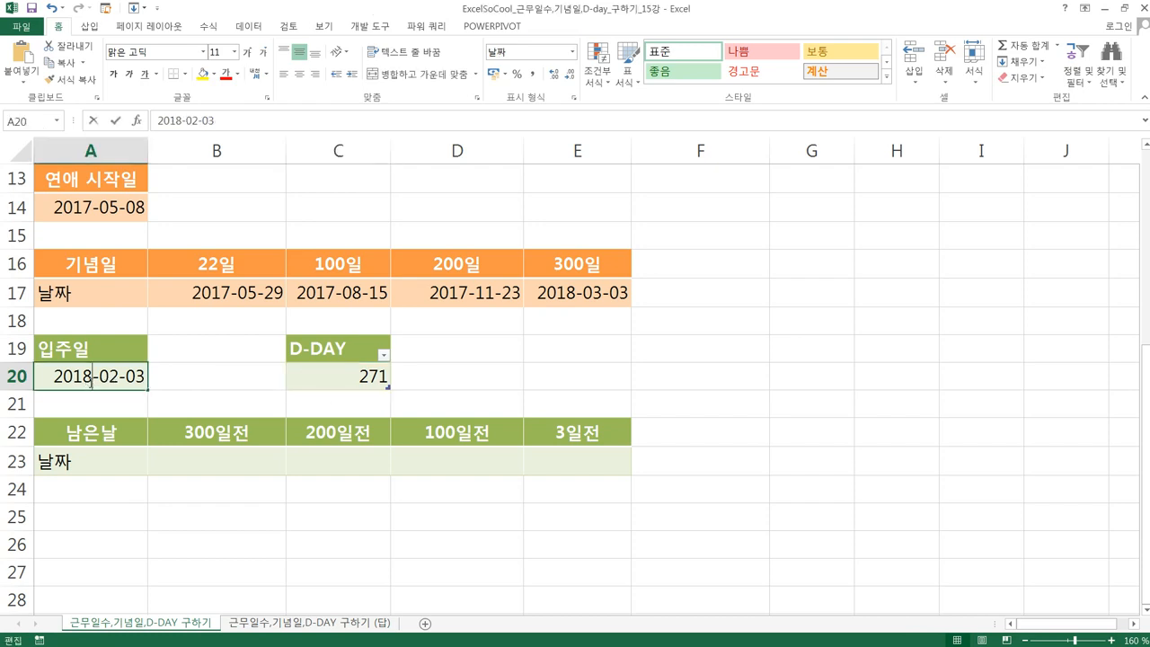
key(BackSpace)
text(7)
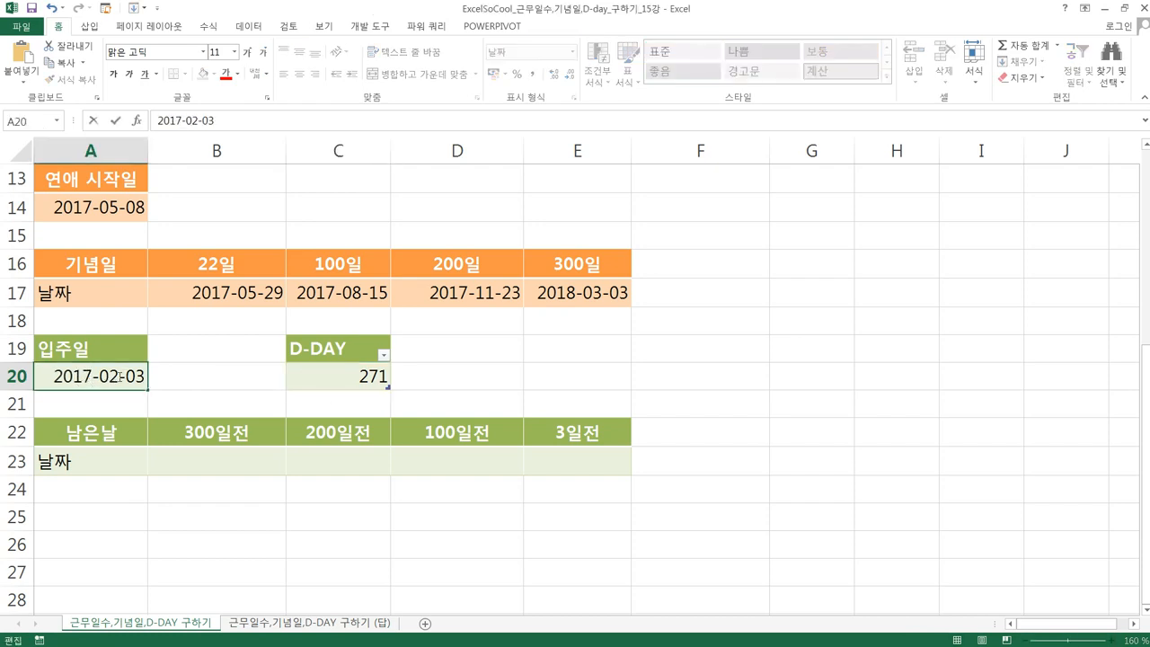
click(118, 377)
key(BackSpace)
text(5)
key(BackSpace)
text(1)
key(ctrl+Return)
Change the 입주일 date in A20 to 2017-05-09 and check the D-DAY value in C20
double_click(136, 376)
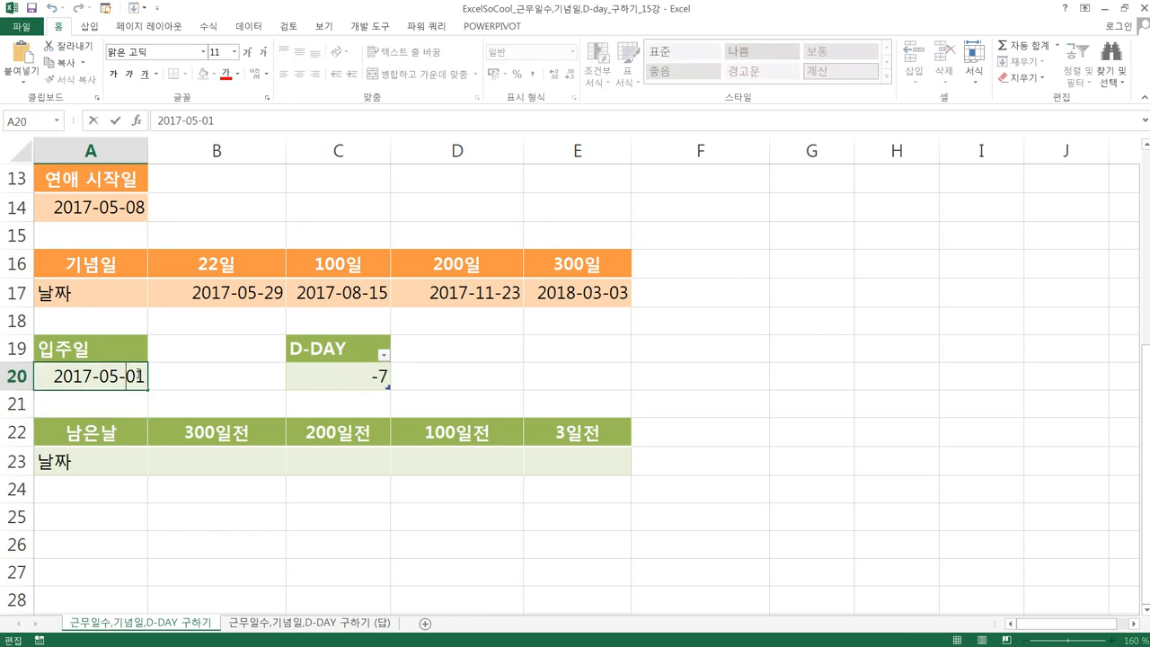
drag(137, 376, 149, 377)
text(9)
key(Return)
click(331, 369)
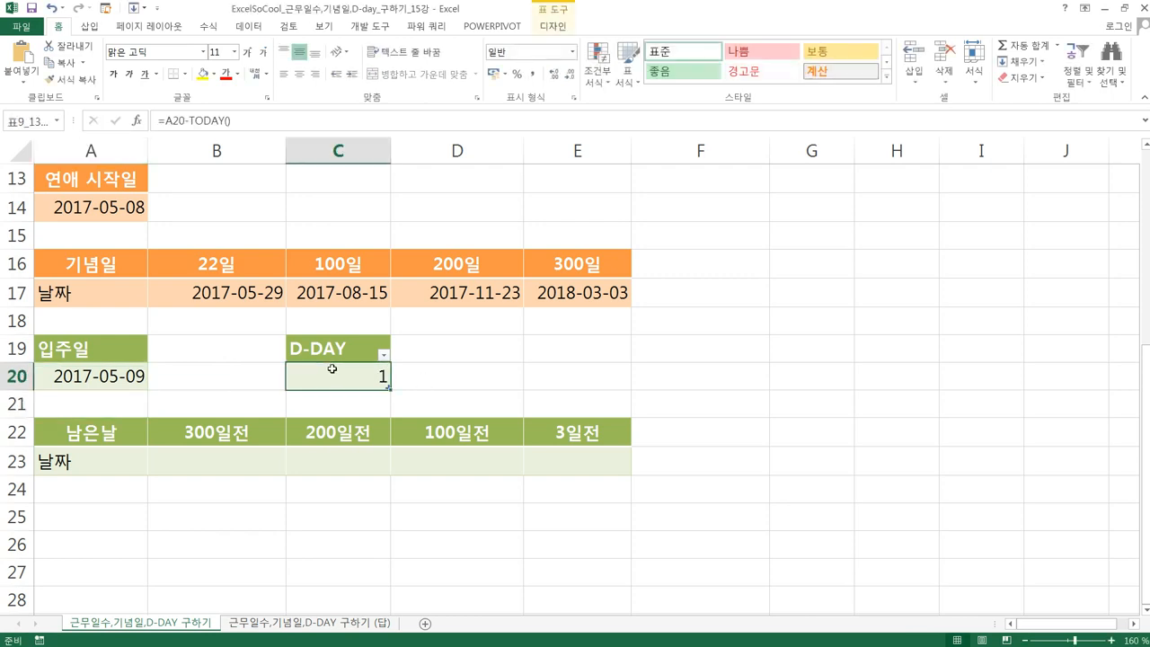
Change the 입주일 date in A20 to 2018-05-09
click(83, 378)
double_click(119, 377)
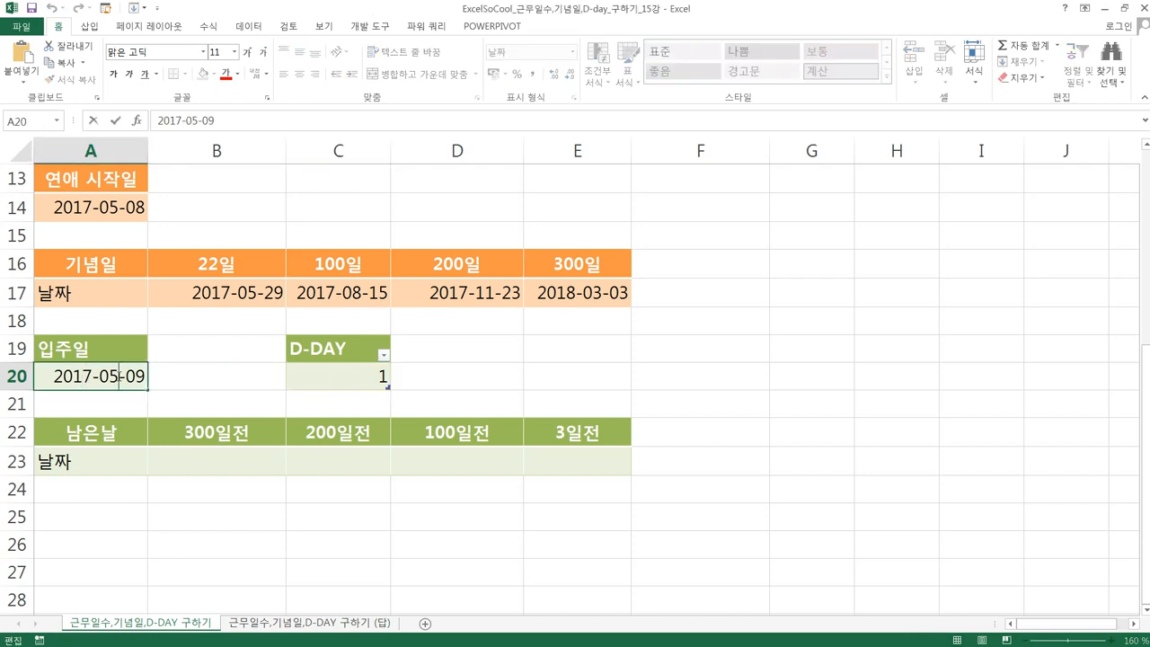
click(82, 375)
key(Delete)
text(8)
key(Return)
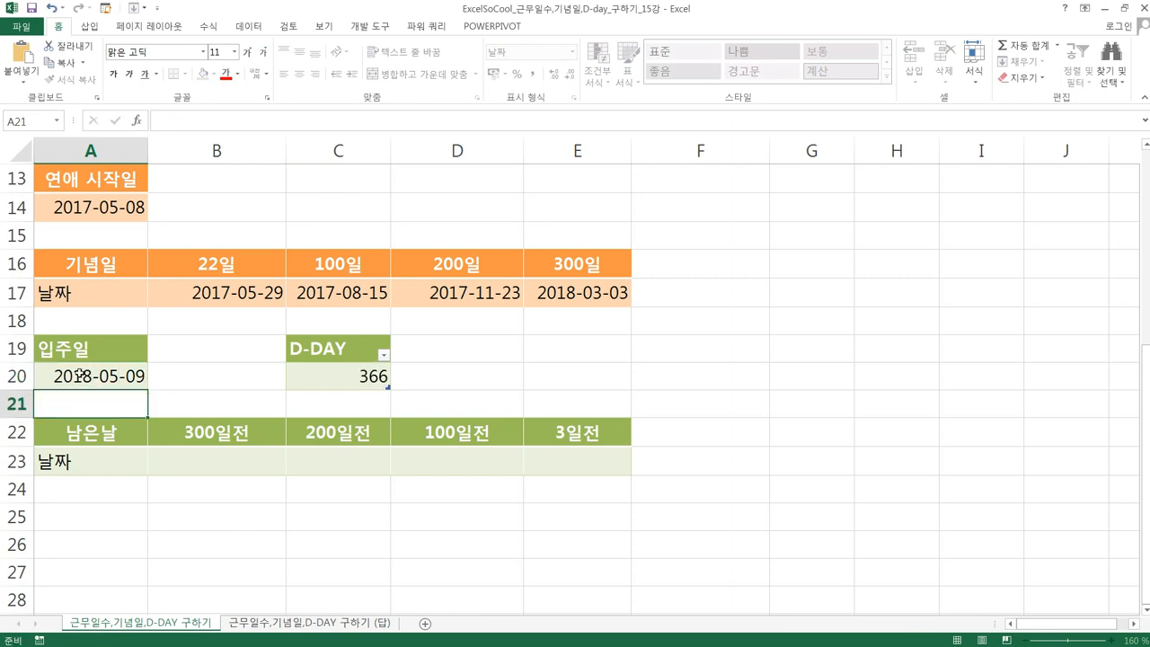
Append &"일전" to the D-DAY formula in C20 so it reads =A20-TODAY()&"일전"
click(316, 373)
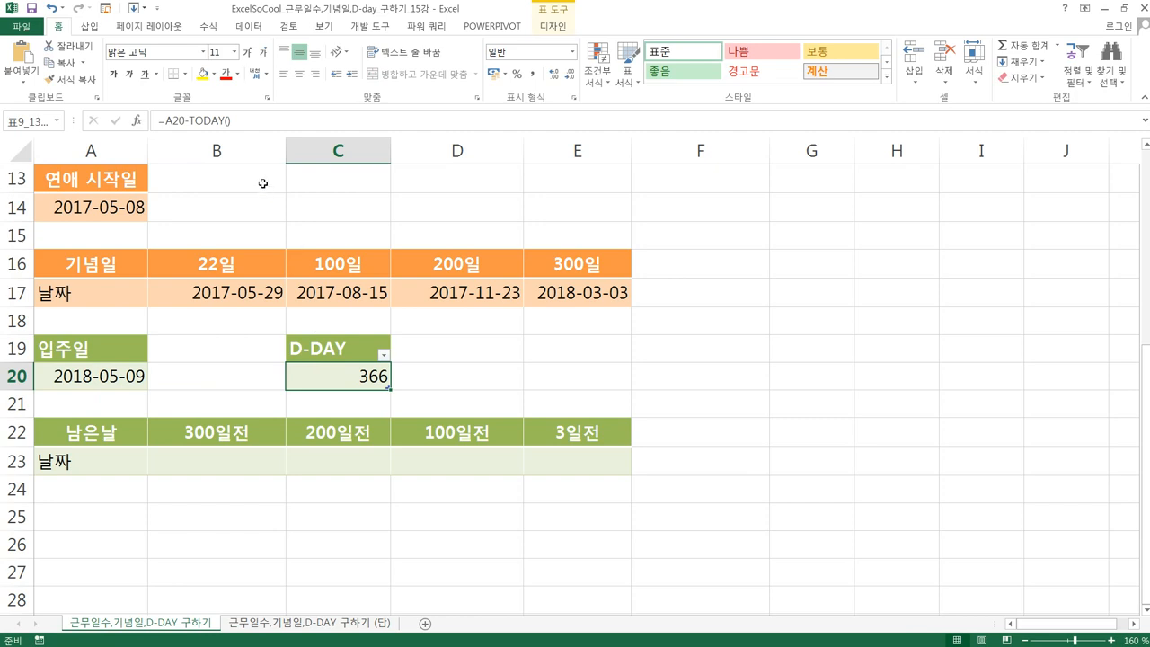
double_click(352, 374)
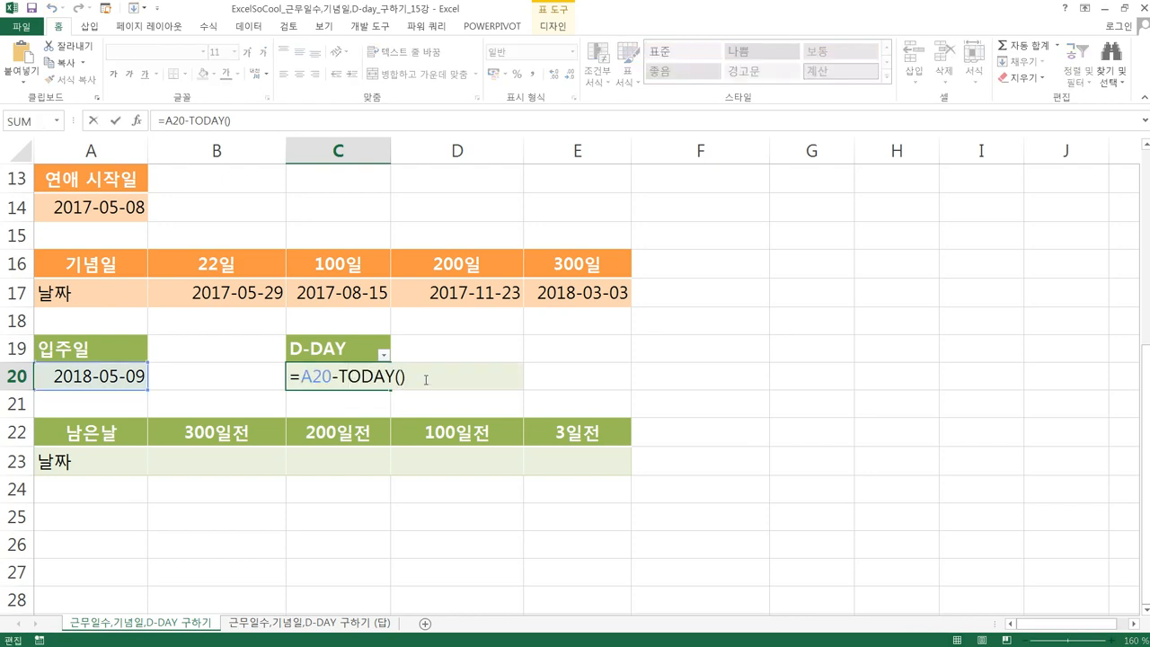
text(&"d)
key(BackSpace)
text(일저)
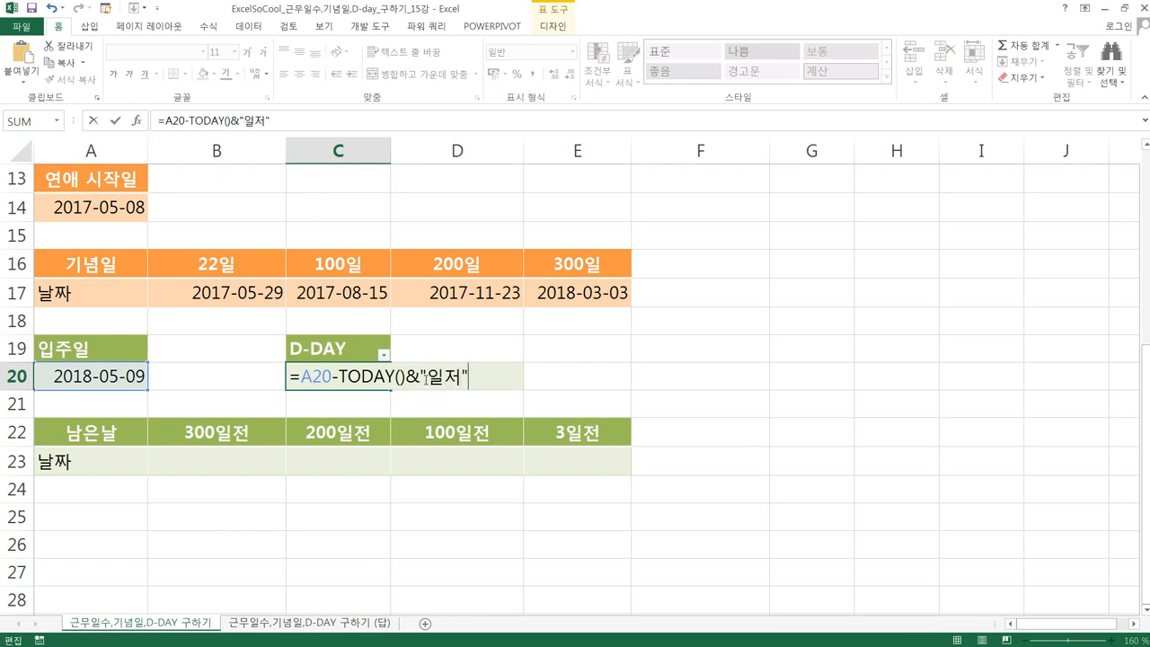
key(BackSpace)
key(BackSpace)
text(전")
key(Return)
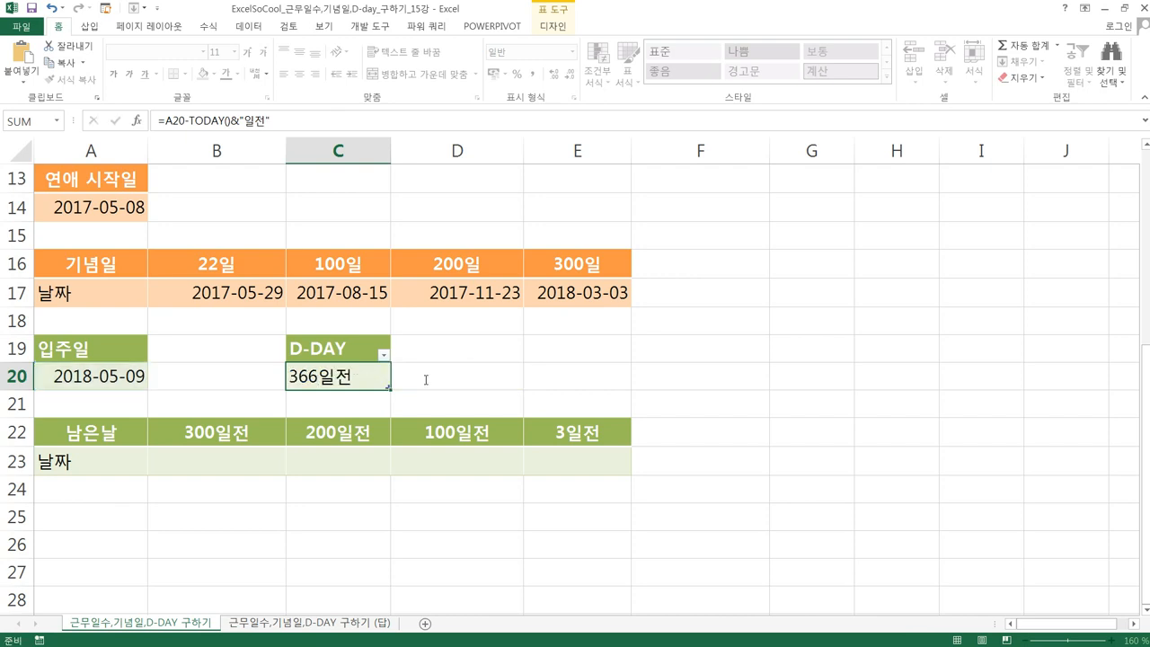
click(128, 458)
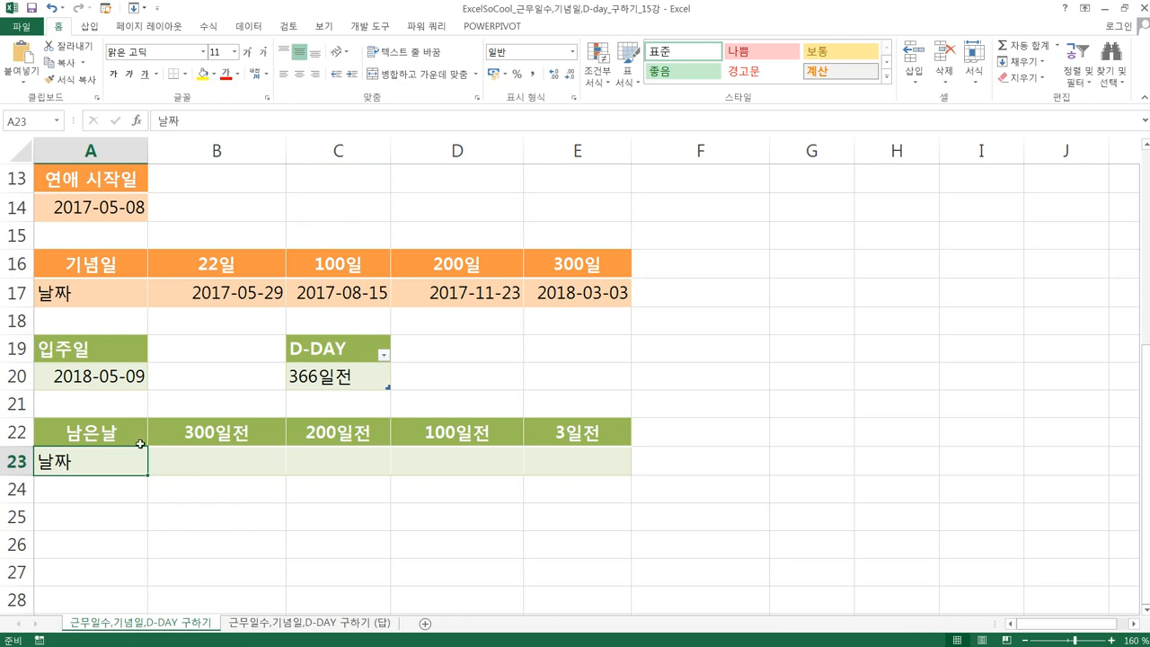
click(177, 437)
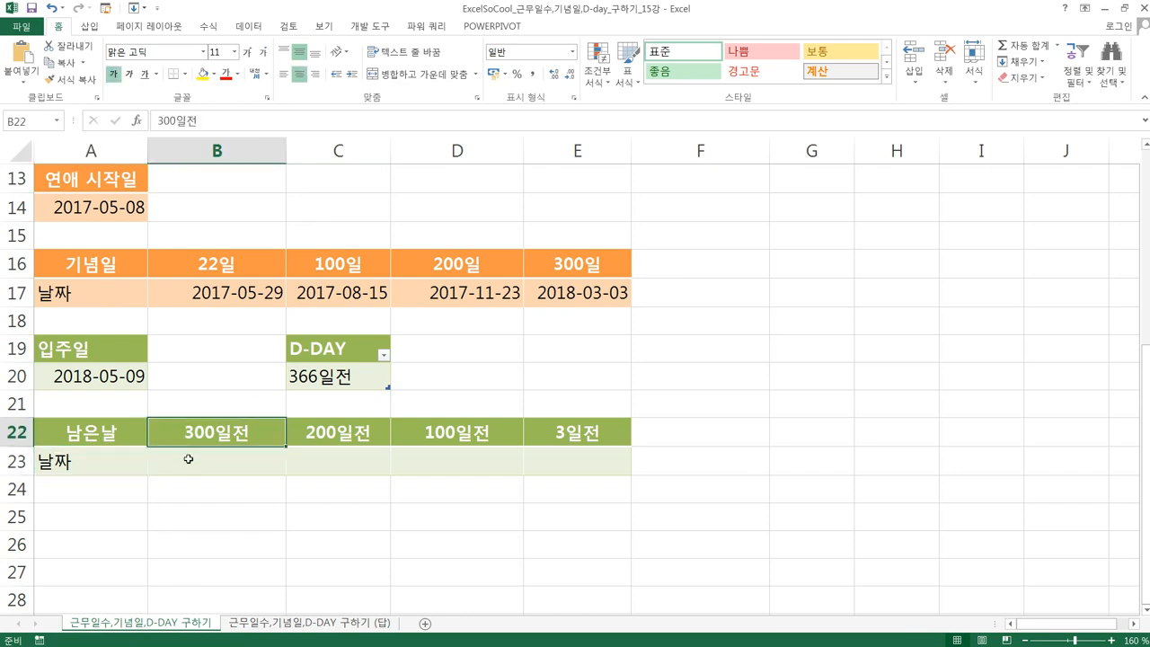
click(193, 457)
click(309, 458)
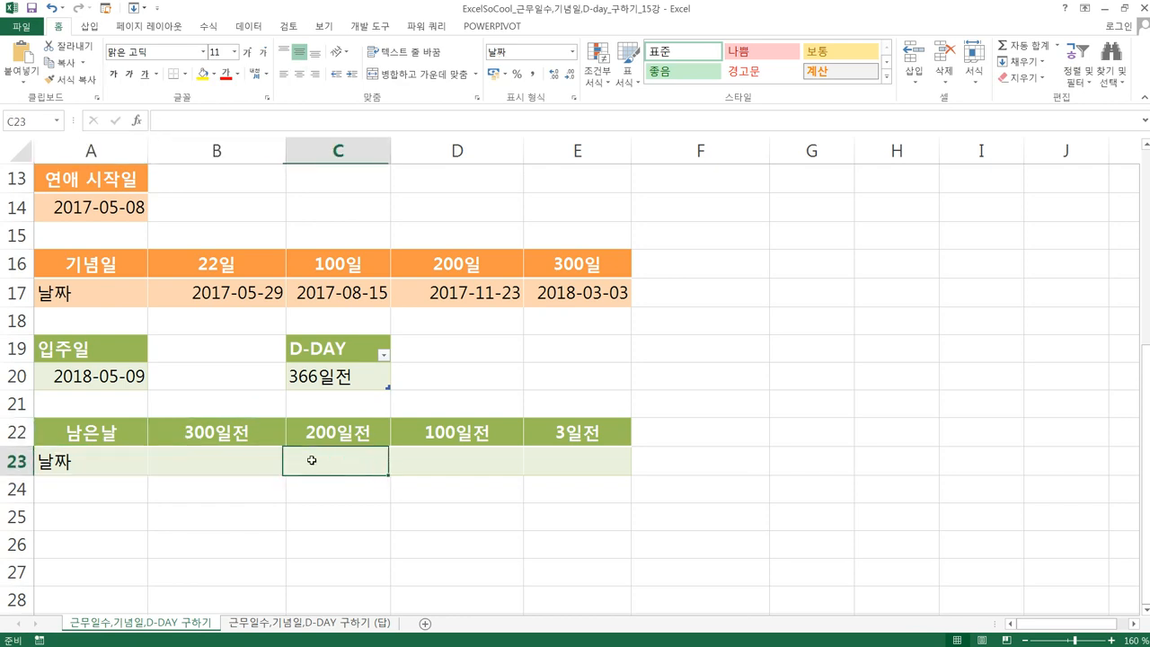
click(426, 461)
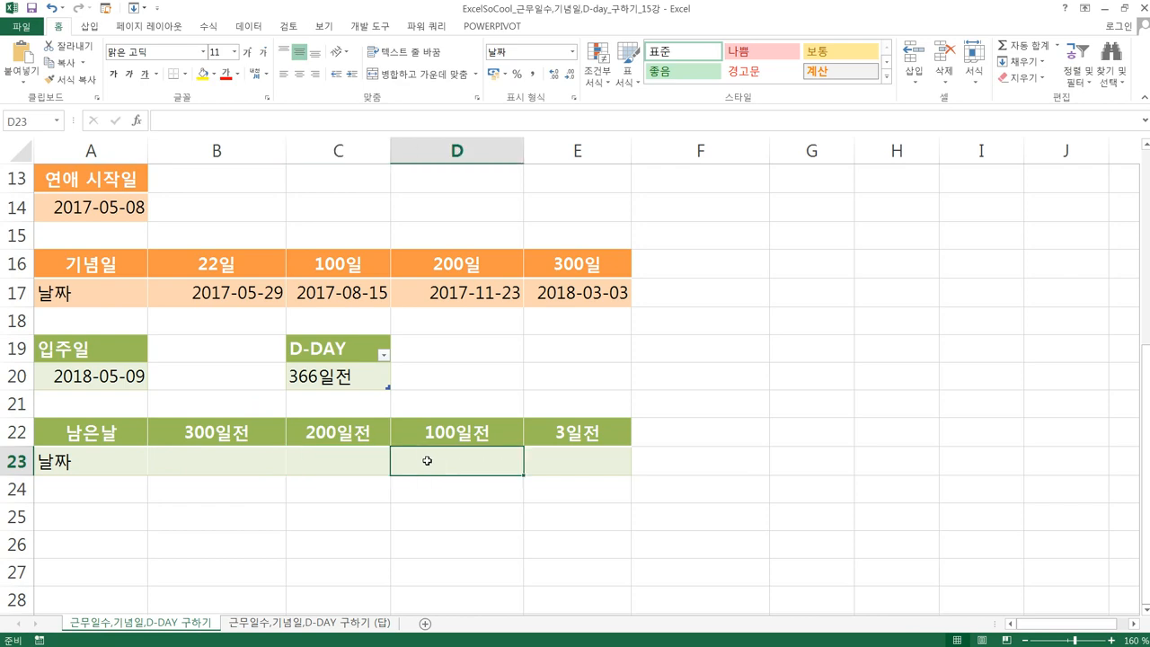
click(555, 465)
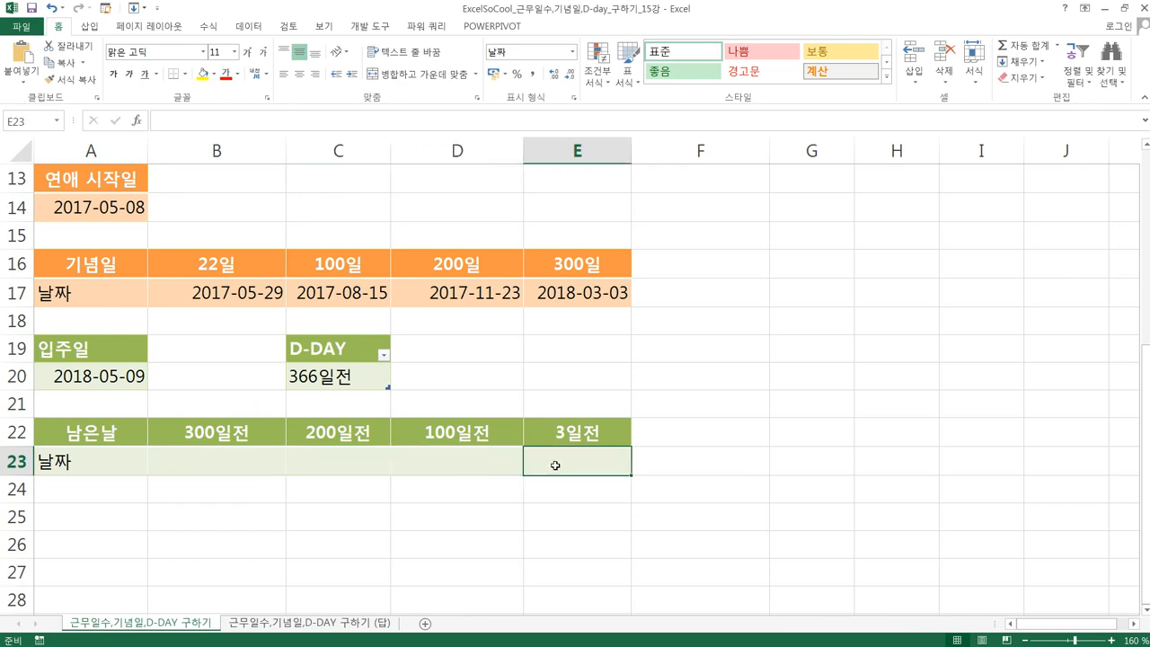
Begin the 300일전 date formula in B23 with =A20-SUBSTITUTE(
click(269, 458)
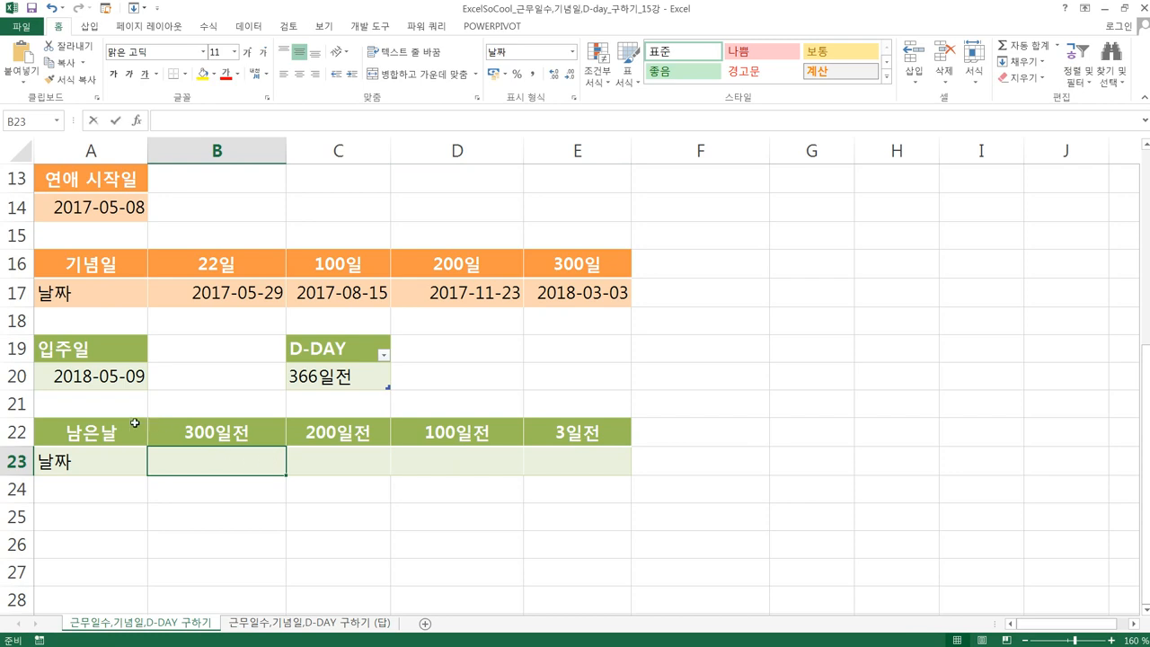
text(=)
click(130, 383)
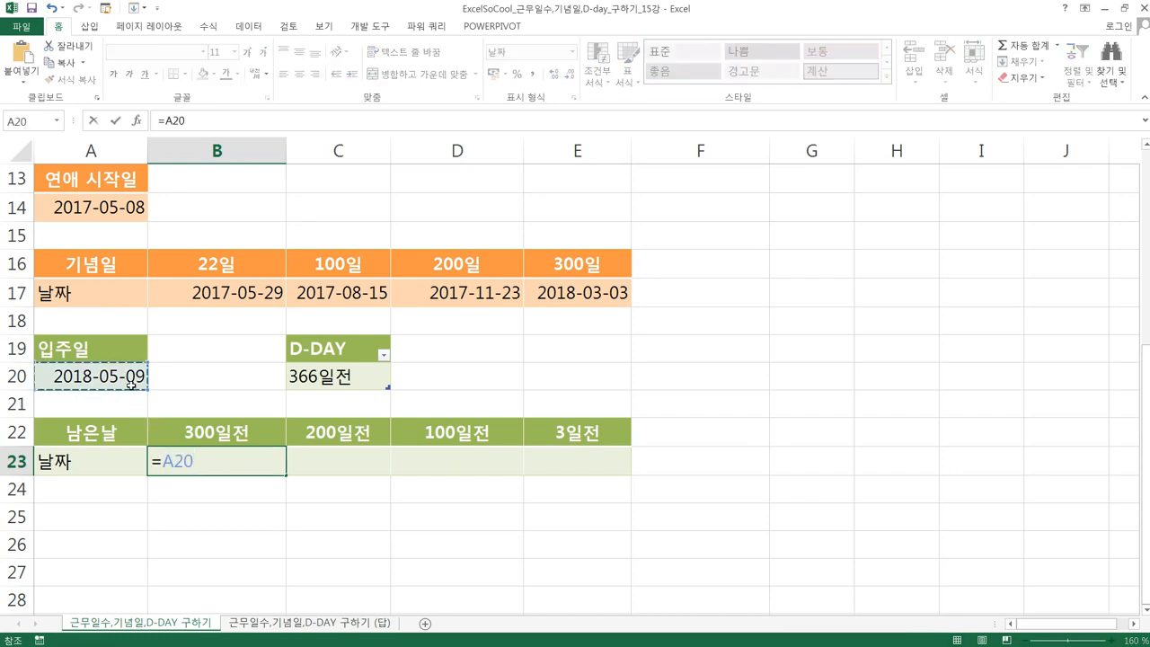
text(-녀)
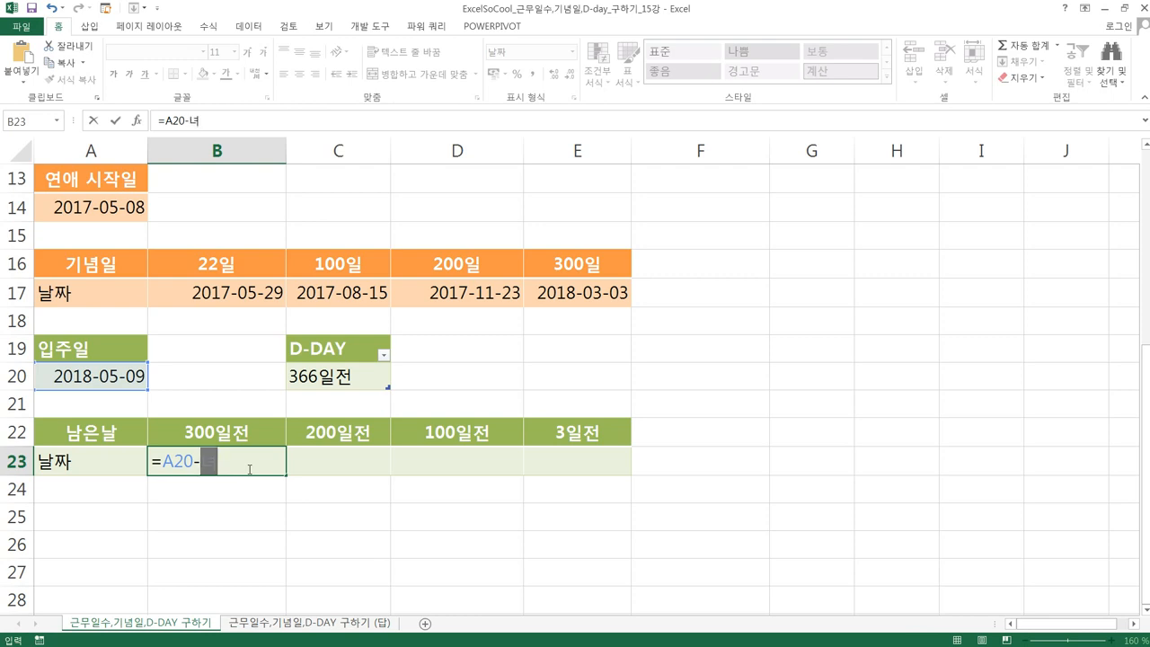
key(BackSpace)
text(sub)
key(Tab)
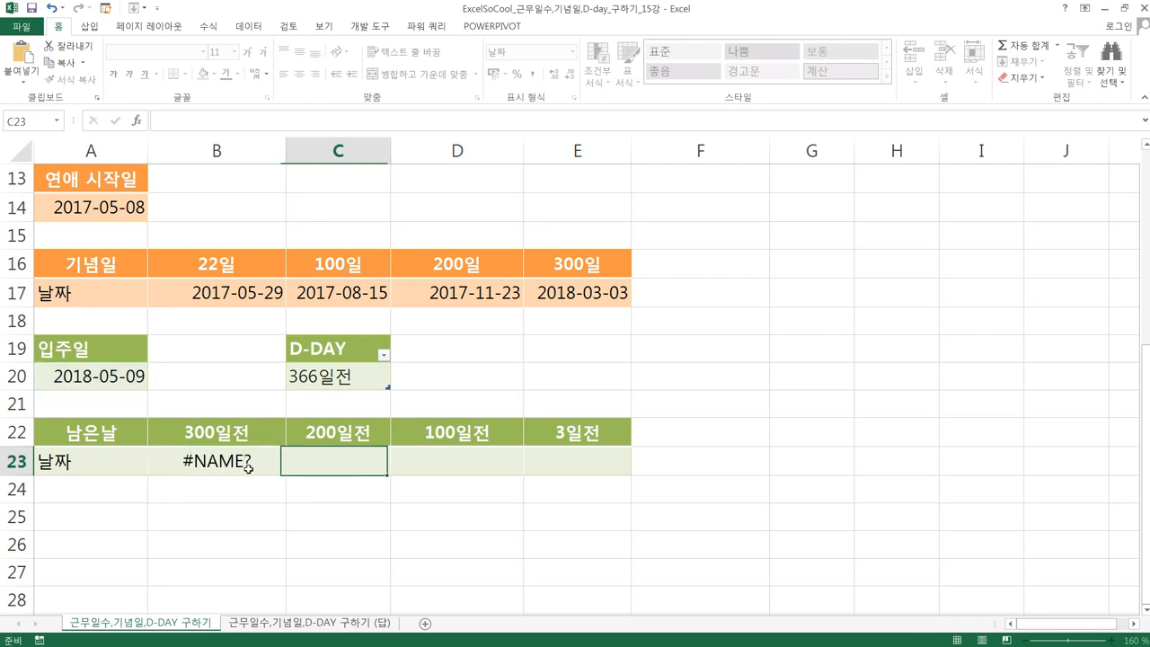
click(248, 467)
key(F2)
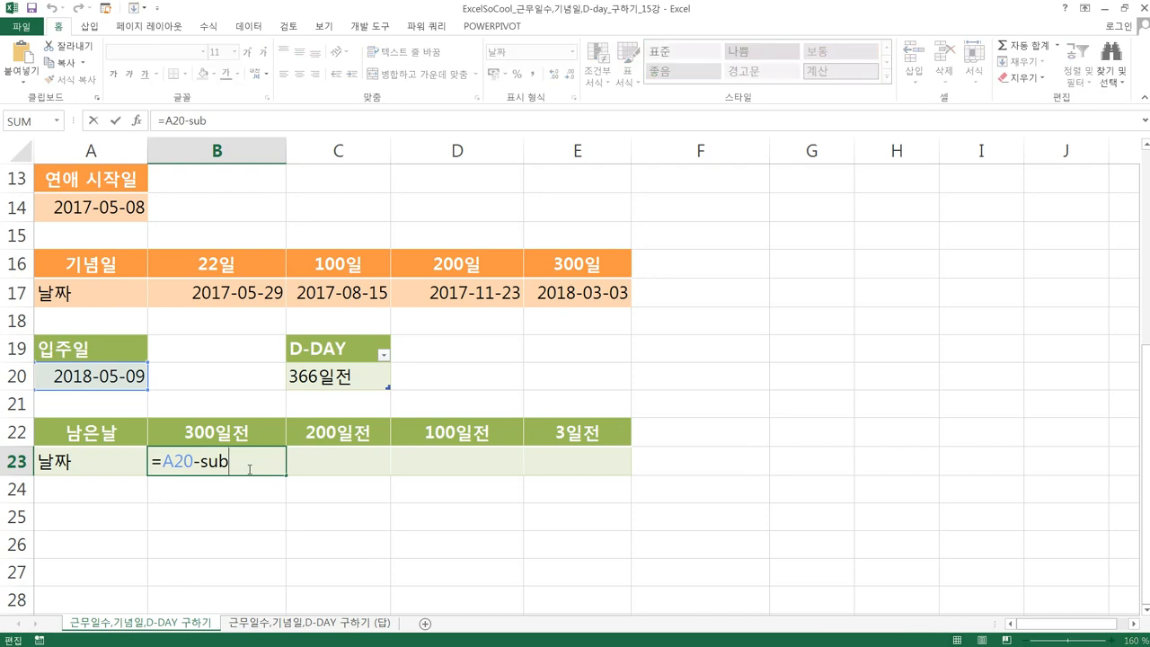
key(BackSpace)
key(BackSpace)
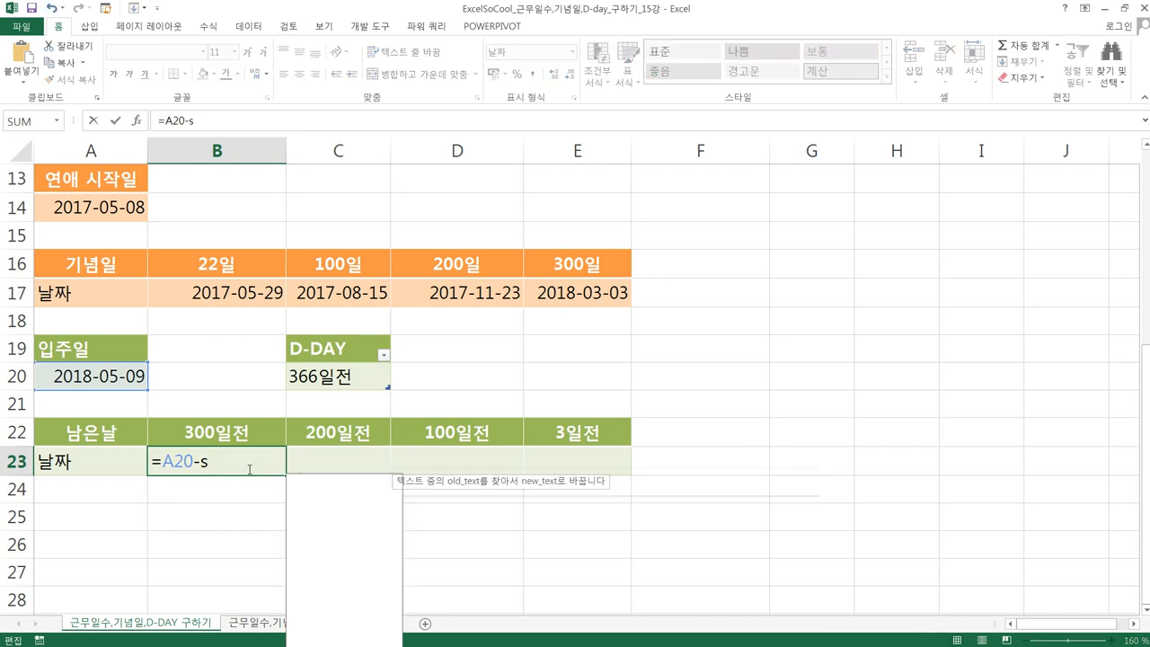
text(u)
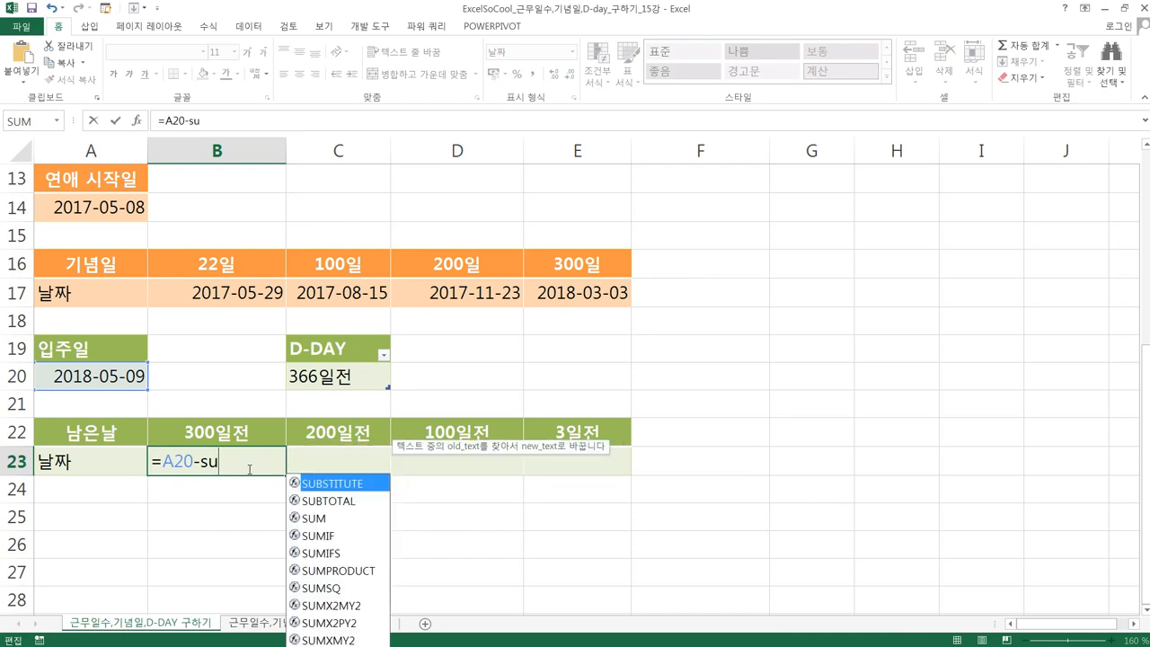
key(Tab)
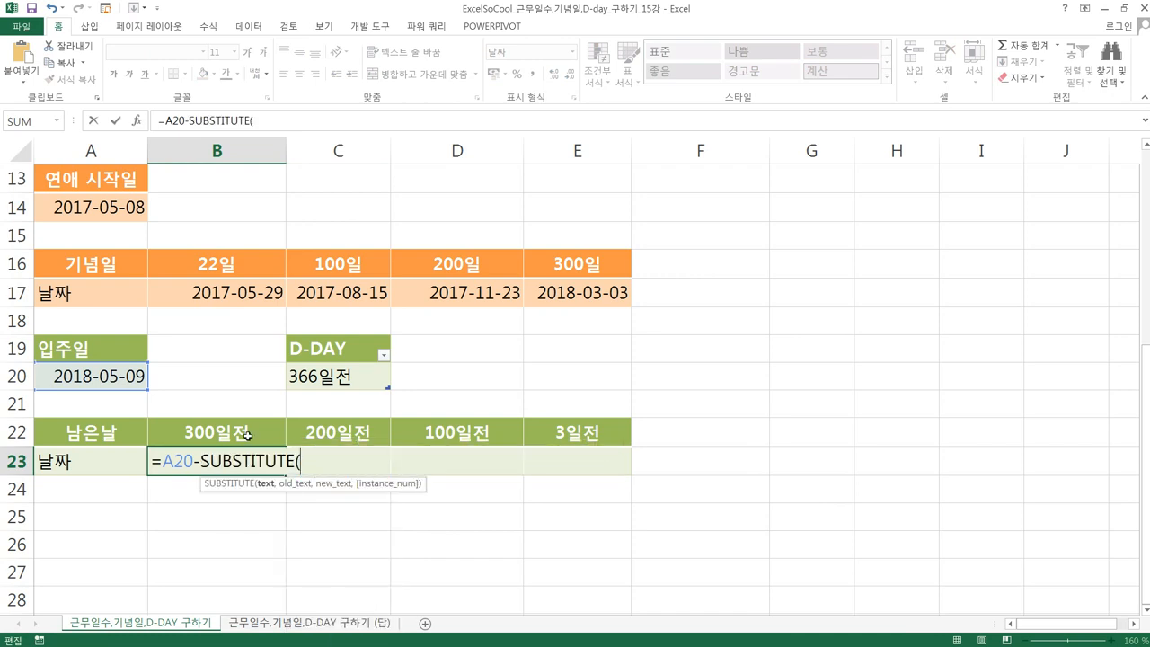
Complete the SUBSTITUTE call in B23 with B22, "일전" and an empty replacement text, giving =A20-SUBSTITUTE(B22,"일전","")
click(248, 436)
text(,)
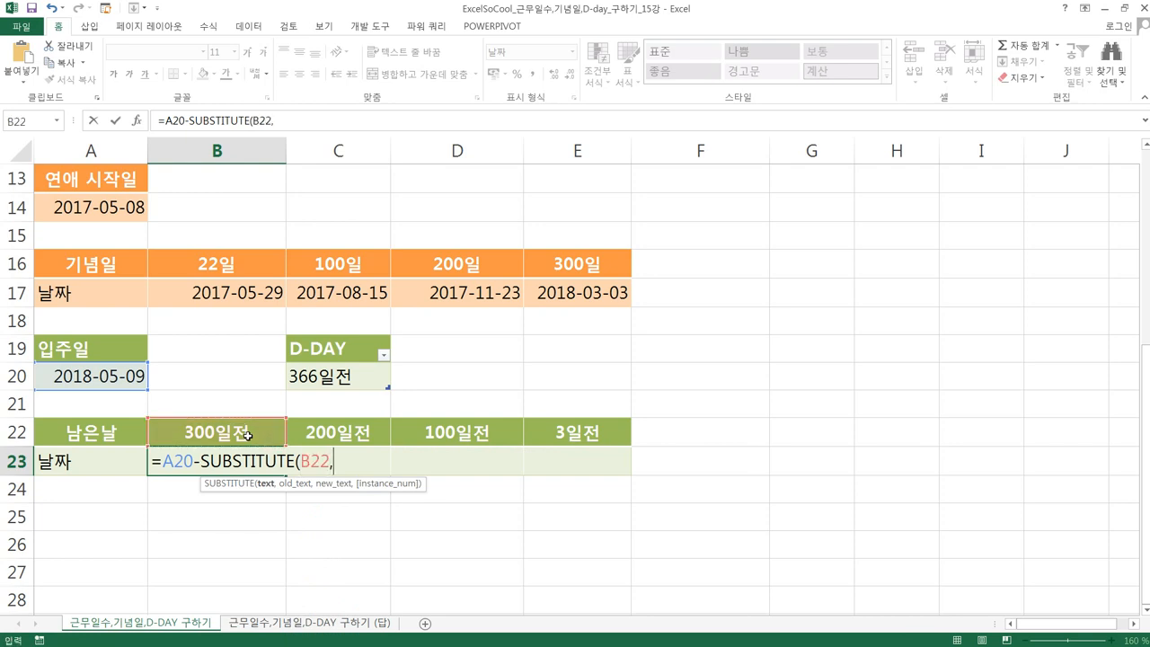
text("d)
key(BackSpace)
key(Hangul)
text(ㅇ)
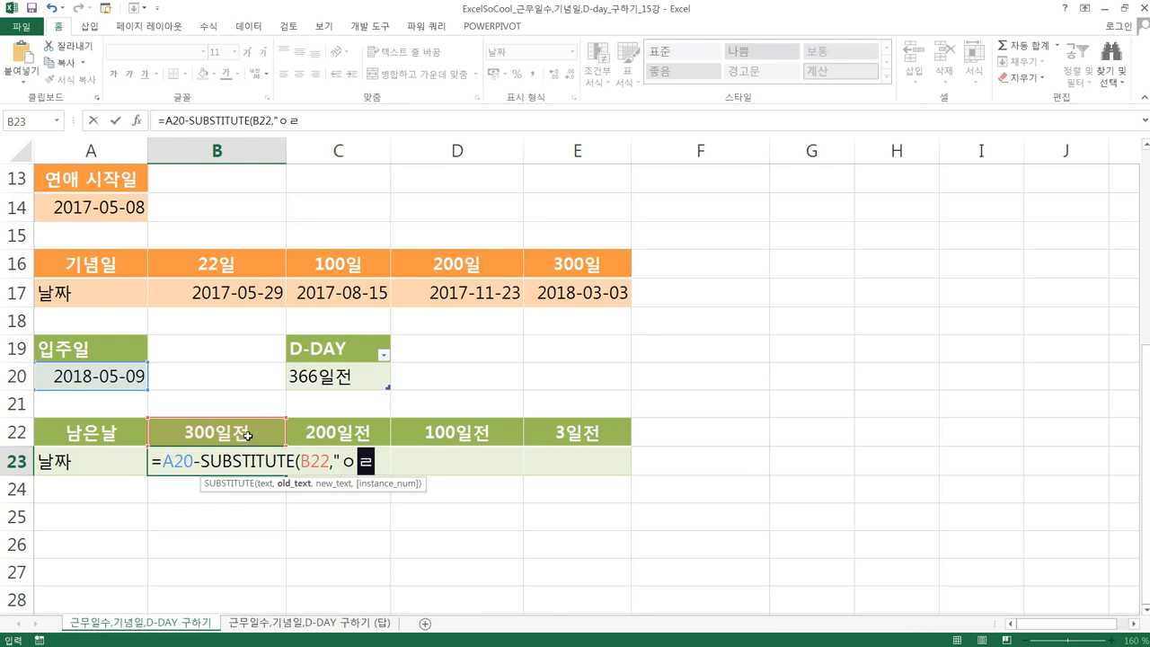
text(ㄹ)
key(BackSpace)
key(BackSpace)
text(일전",)
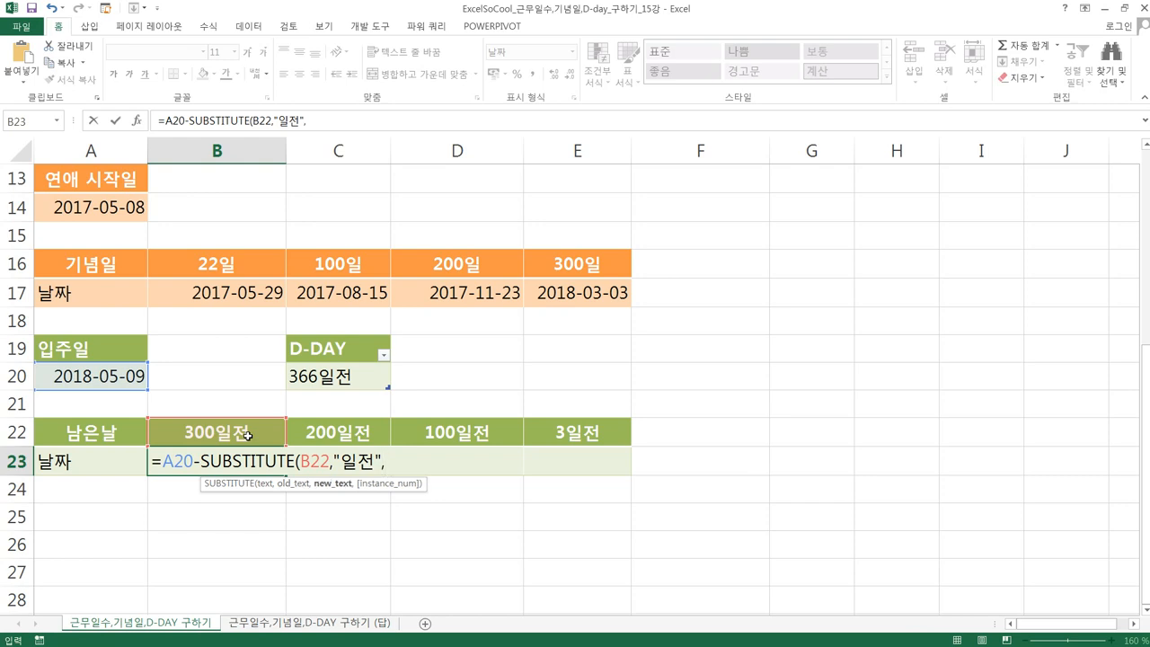
text(""))
key(ctrl+Return)
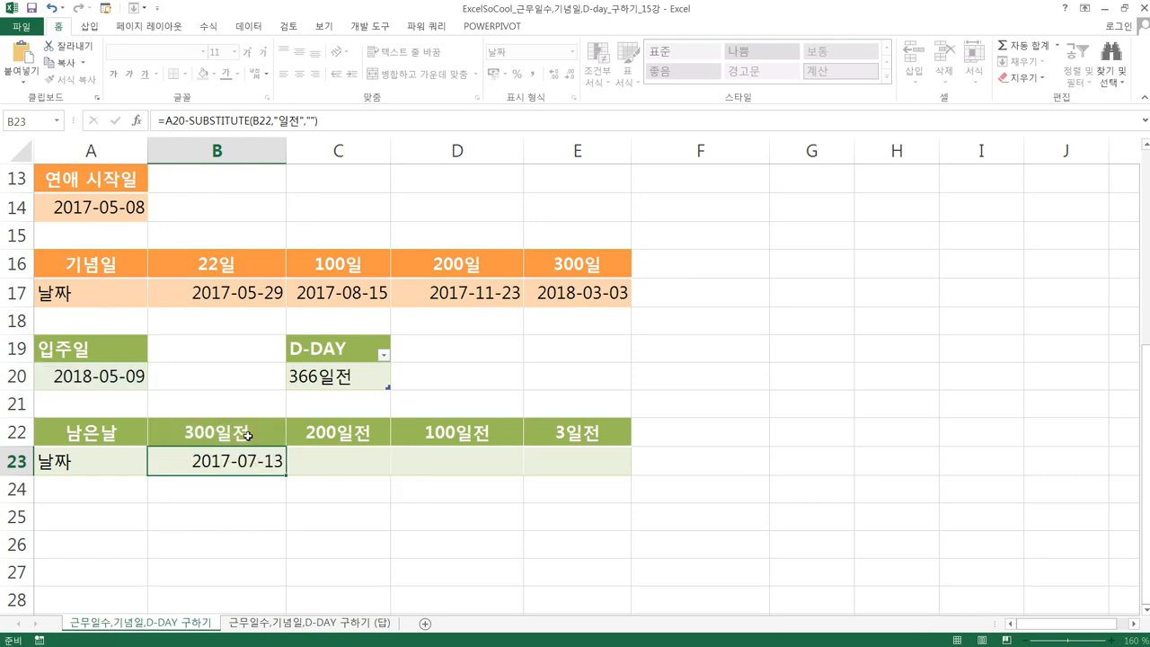
key(Down)
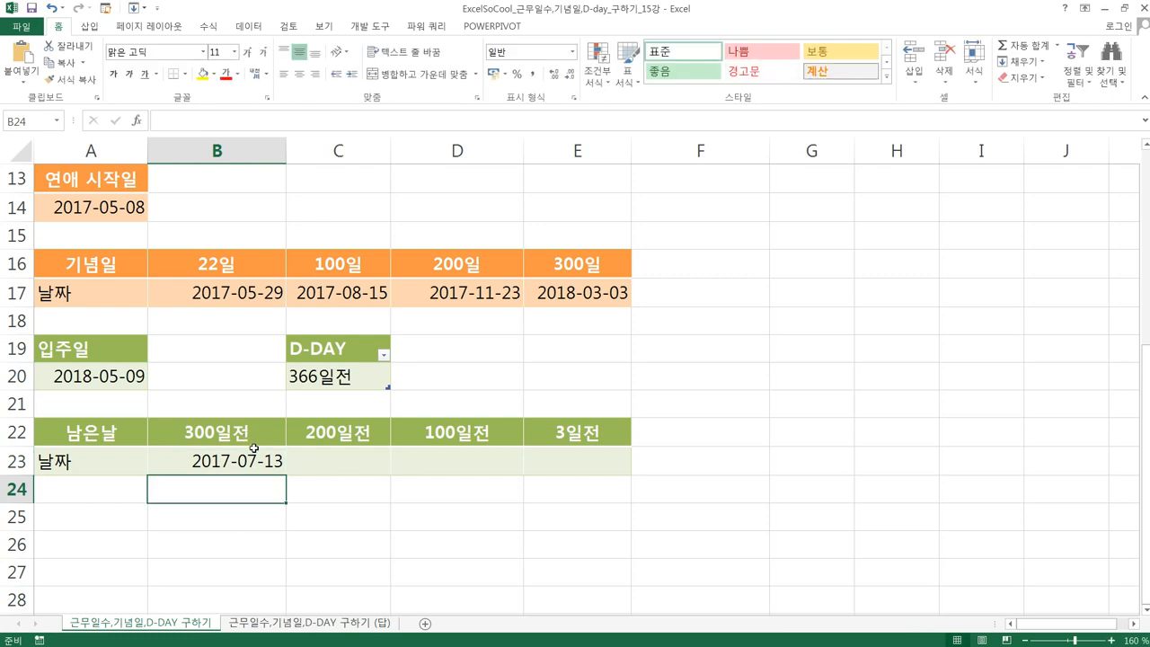
Make the A20 reference in B23's formula absolute as $A$20 and fill the formula across to E23
click(255, 459)
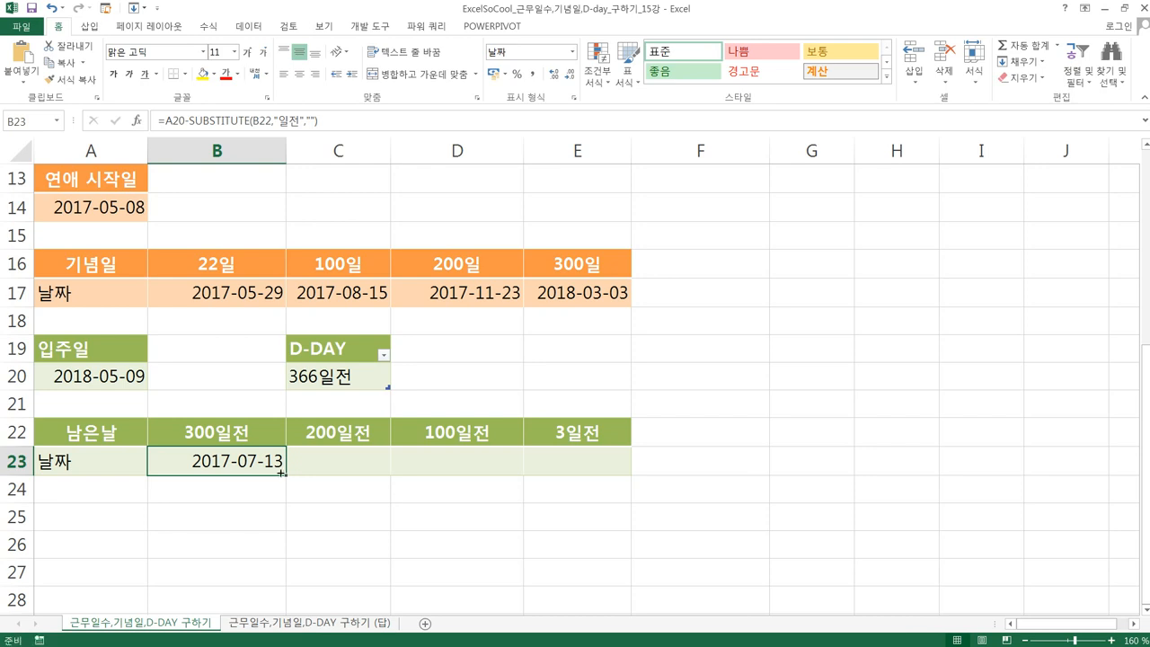
double_click(255, 461)
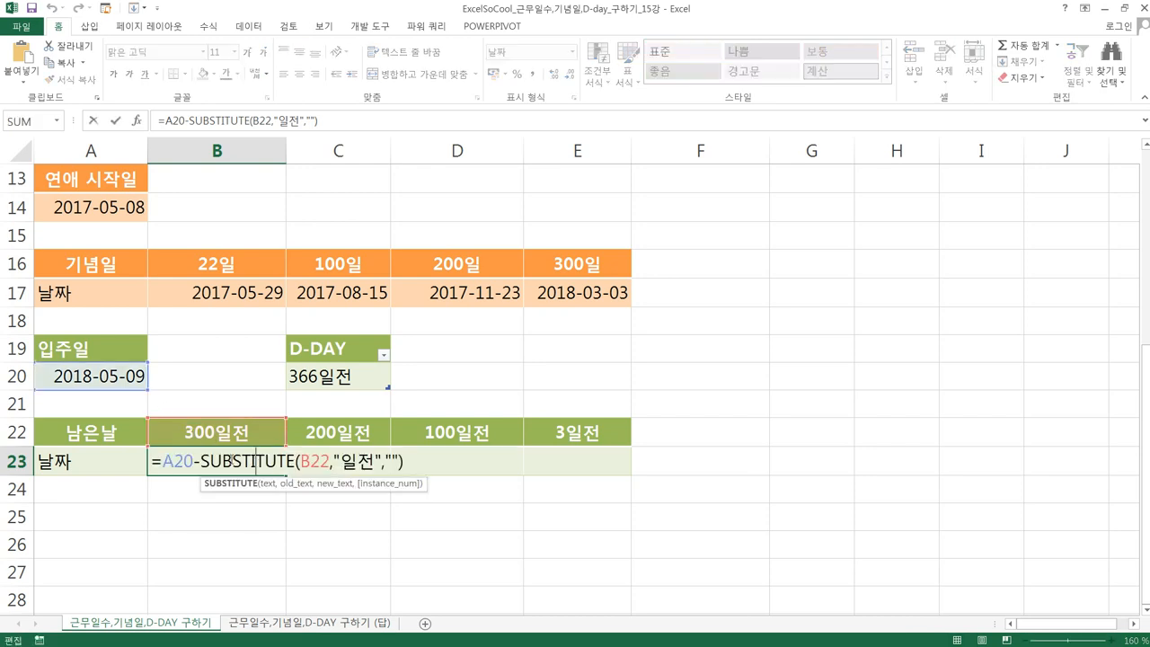
click(184, 461)
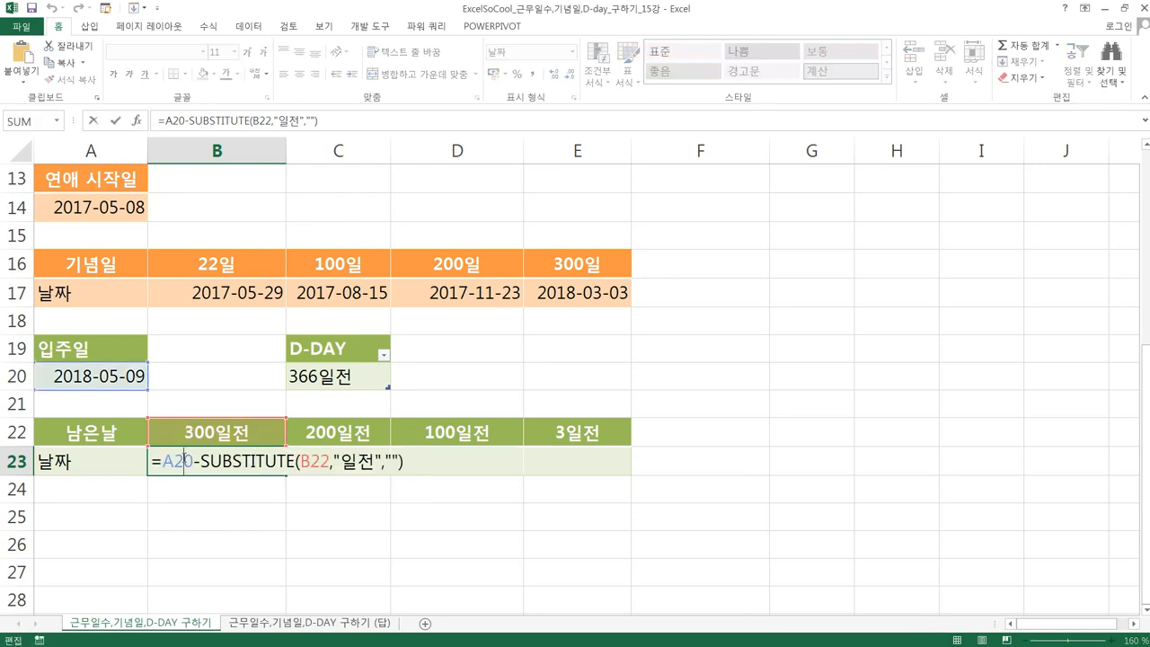
key(F4)
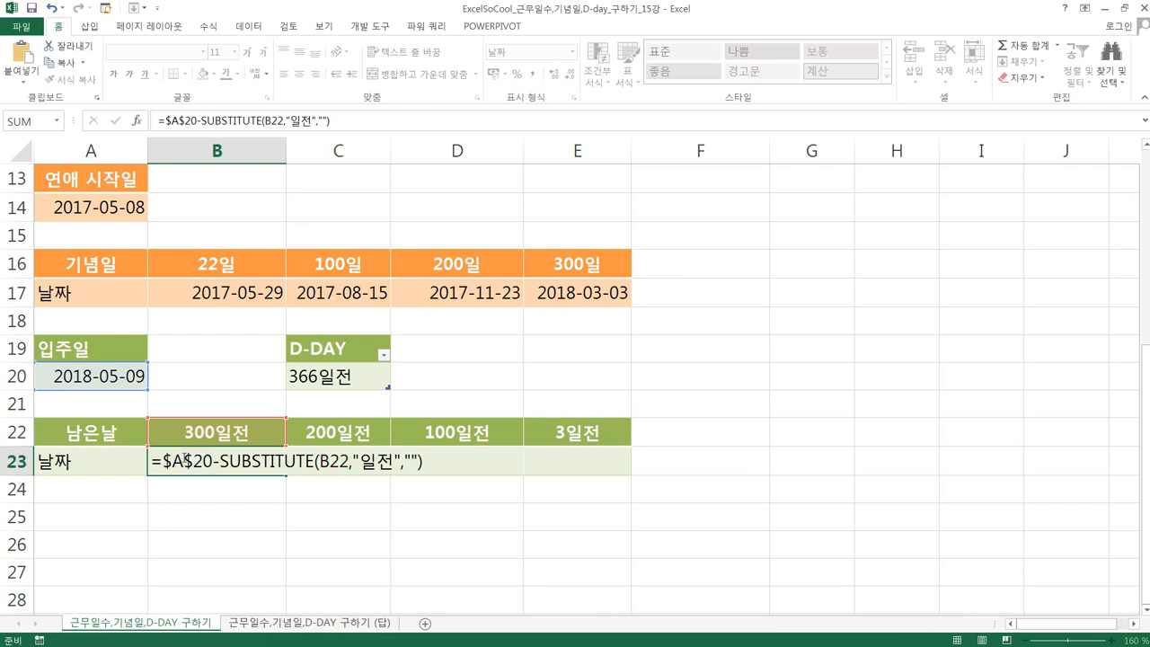
key(Return)
click(276, 469)
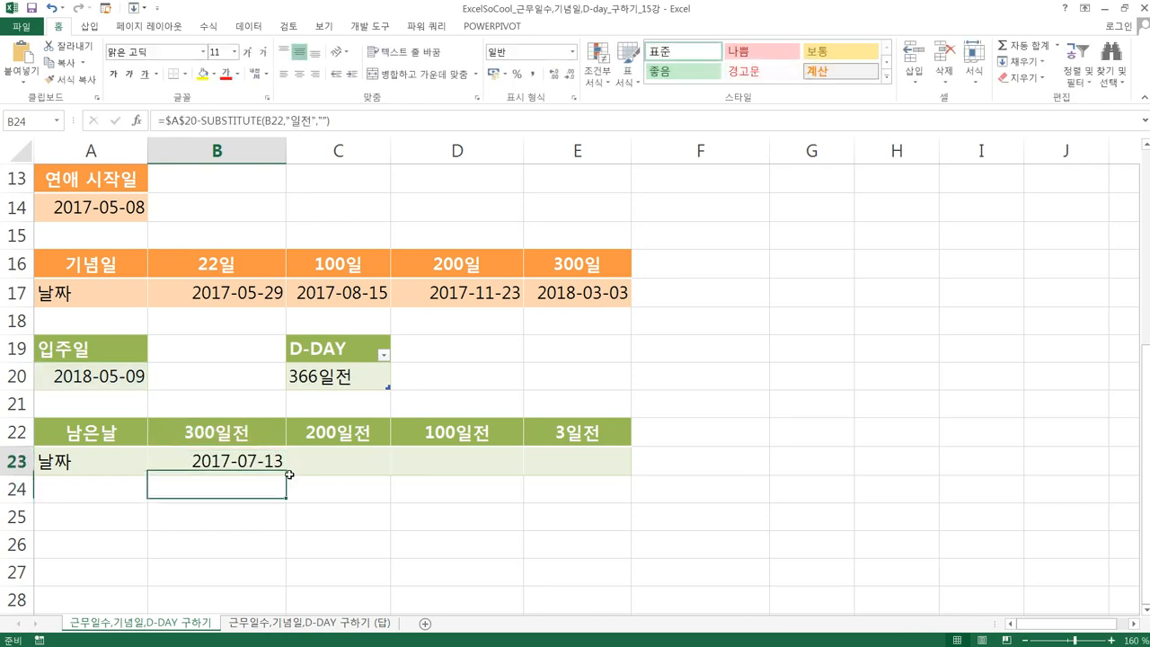
drag(285, 474, 615, 471)
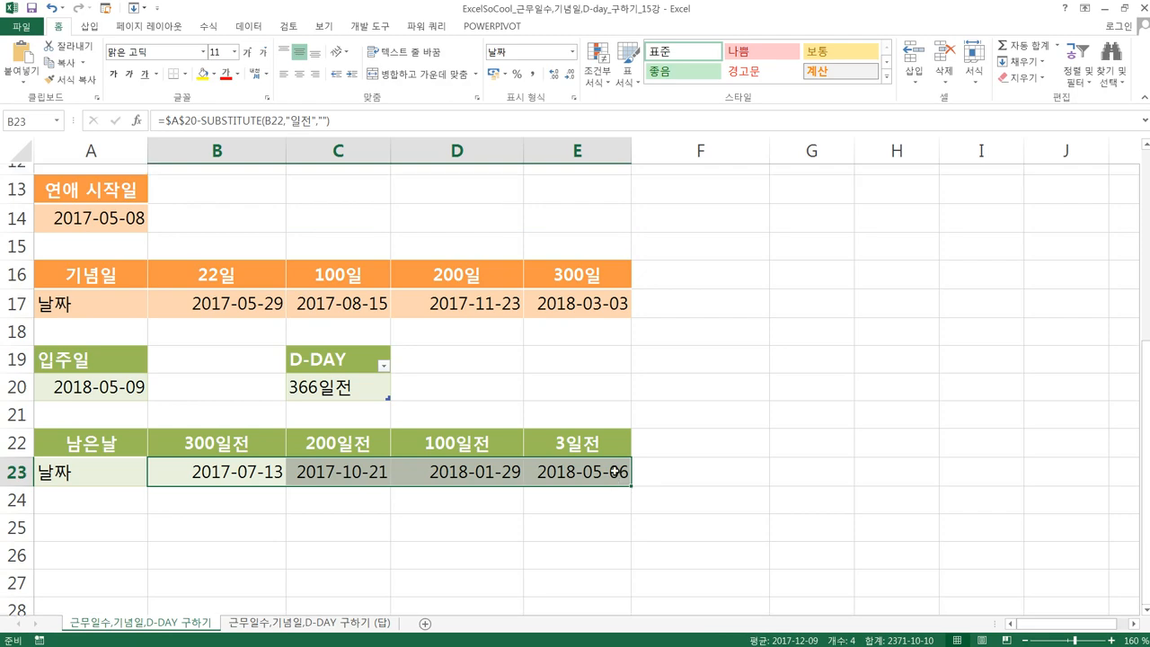
scroll(615, 470, up, 4)
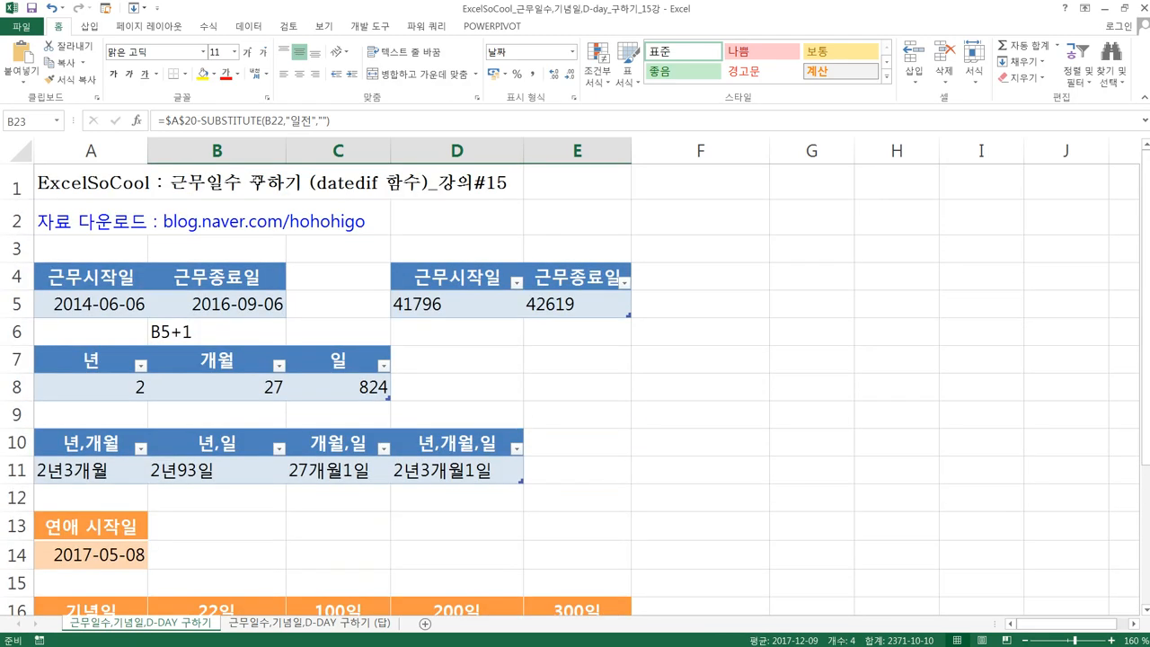
scroll(228, 370, down, 3)
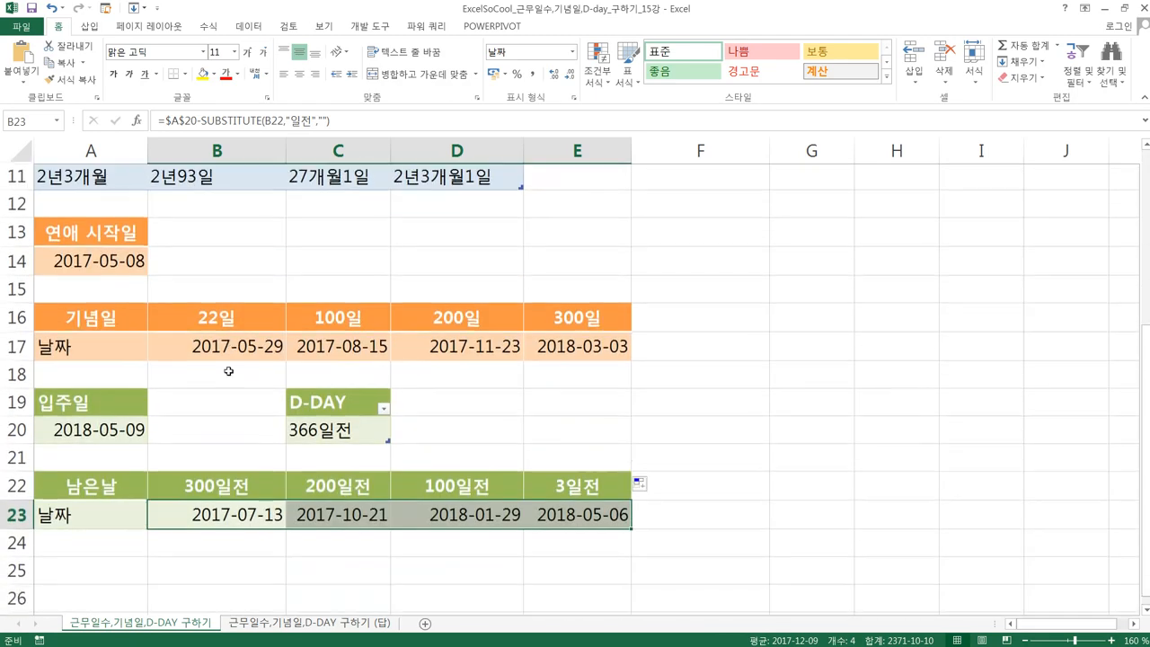
scroll(228, 370, down, 1)
scroll(228, 370, up, 4)
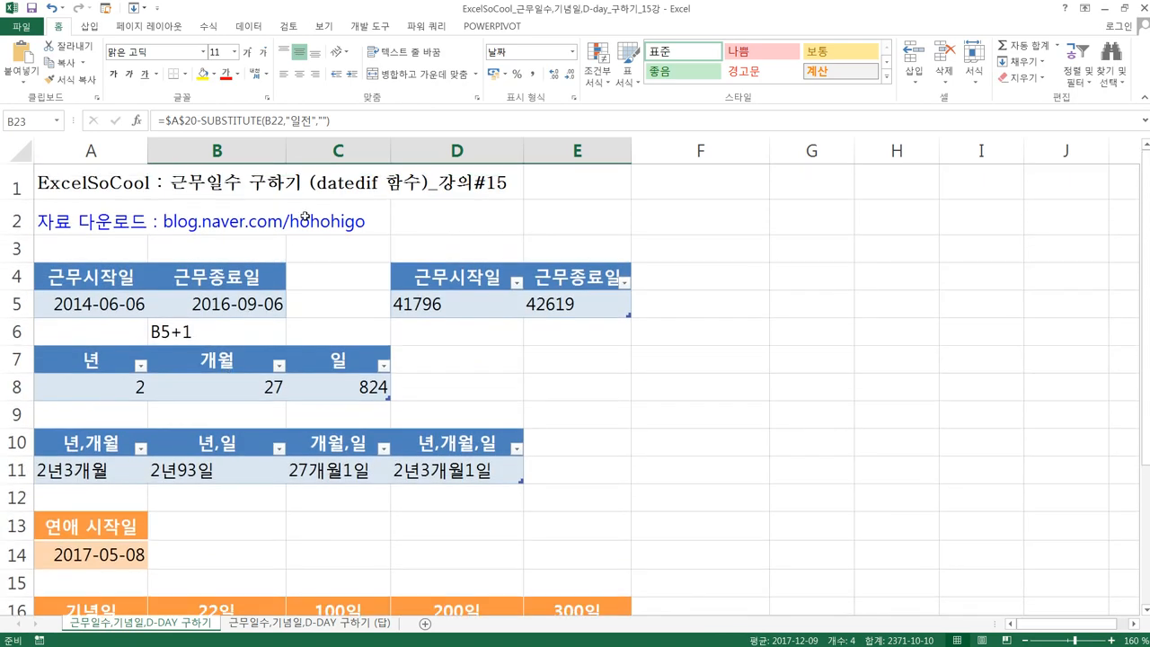